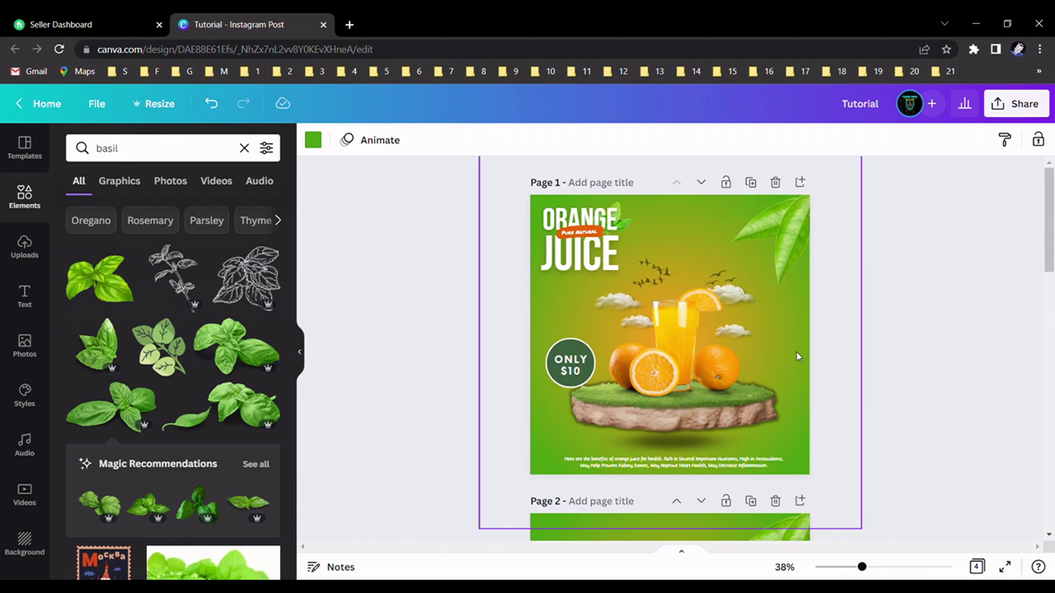
- Look through the design's four pages, examining the finished orange juice post, the asset list and the plain green page
{"action": "scroll", "coordinate": [852, 377], "scroll_direction": "down", "scroll_amount": 1}
{"action": "scroll", "coordinate": [852, 377], "scroll_direction": "up", "scroll_amount": 1}
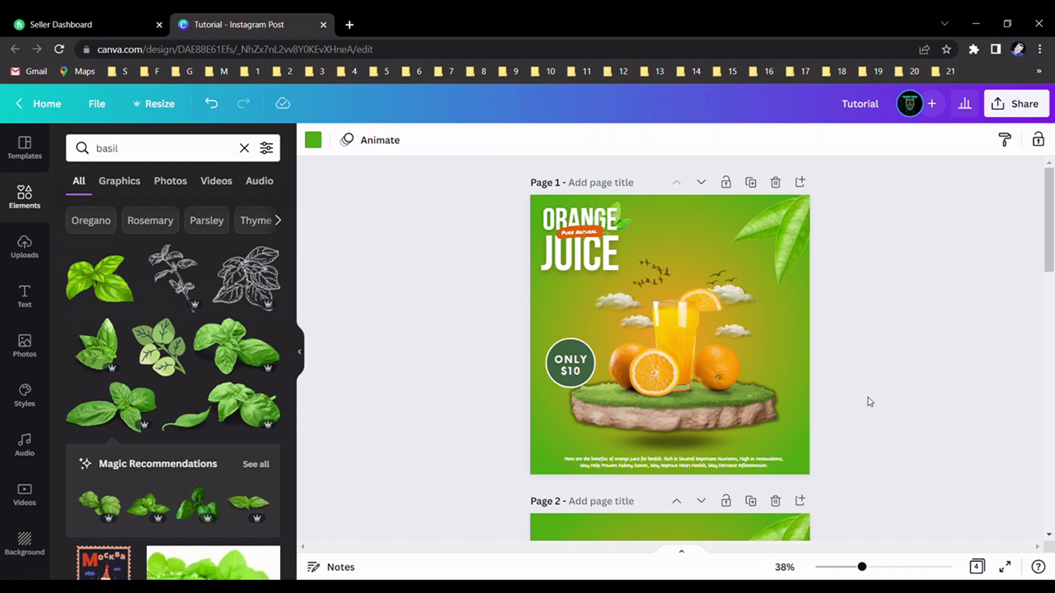
{"action": "scroll", "coordinate": [869, 345], "scroll_direction": "down", "scroll_amount": 15}
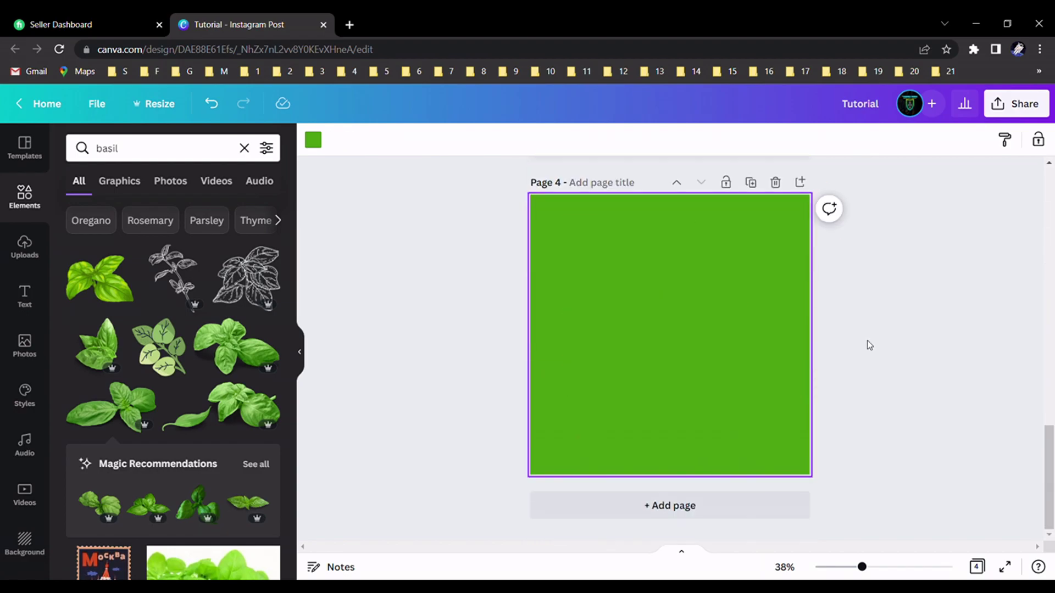
{"action": "scroll", "coordinate": [873, 262], "scroll_direction": "up", "scroll_amount": 10}
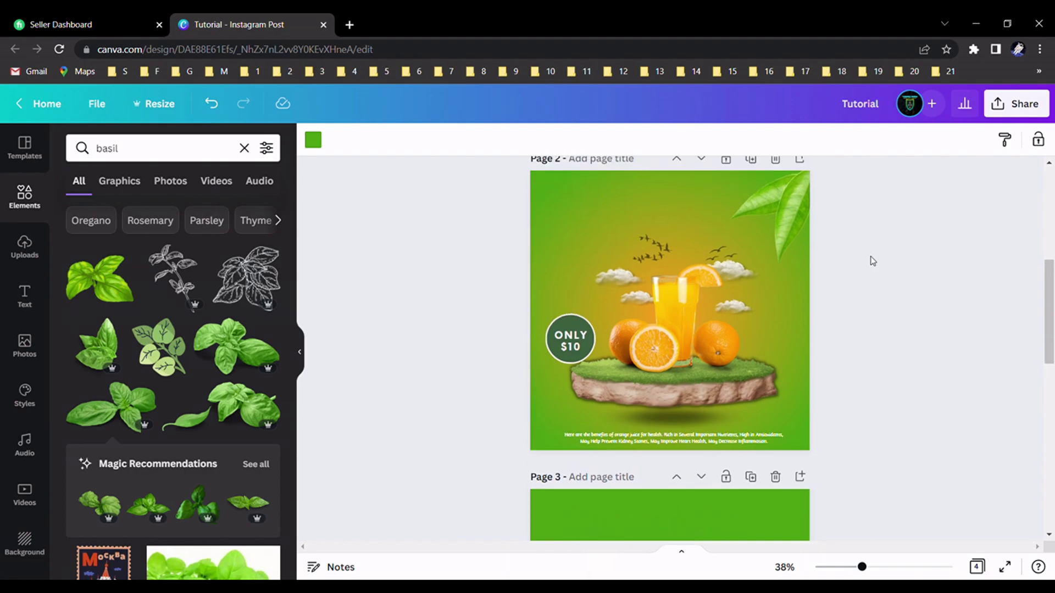
{"action": "scroll", "coordinate": [872, 262], "scroll_direction": "down", "scroll_amount": 8}
{"action": "scroll", "coordinate": [872, 262], "scroll_direction": "down", "scroll_amount": 2}
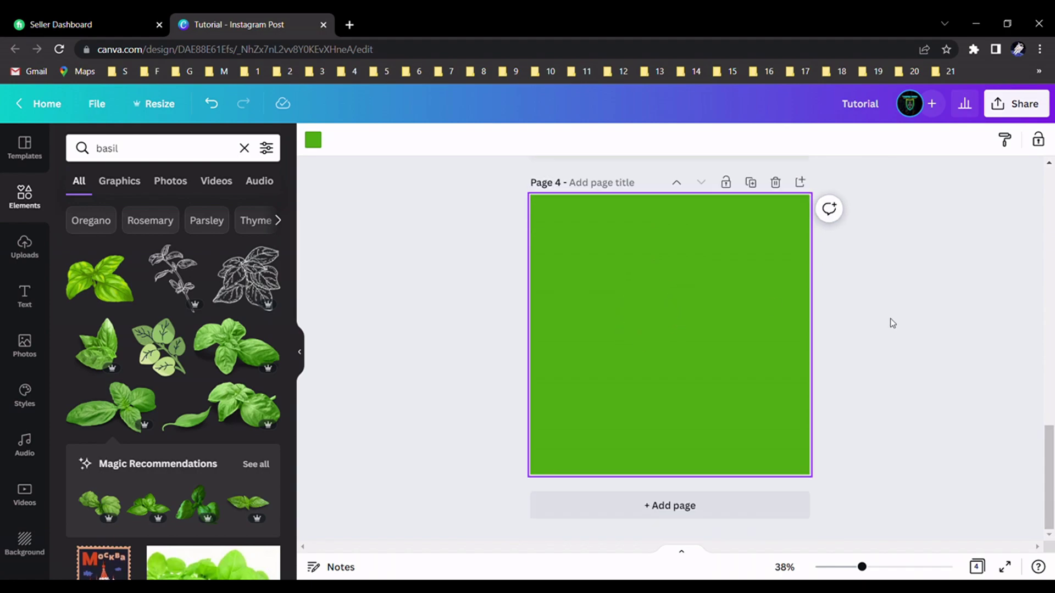
{"action": "scroll", "coordinate": [829, 332], "scroll_direction": "up", "scroll_amount": 2}
{"action": "scroll", "coordinate": [829, 331], "scroll_direction": "down", "scroll_amount": 2}
{"action": "scroll", "coordinate": [670, 325], "scroll_direction": "up", "scroll_amount": 3}
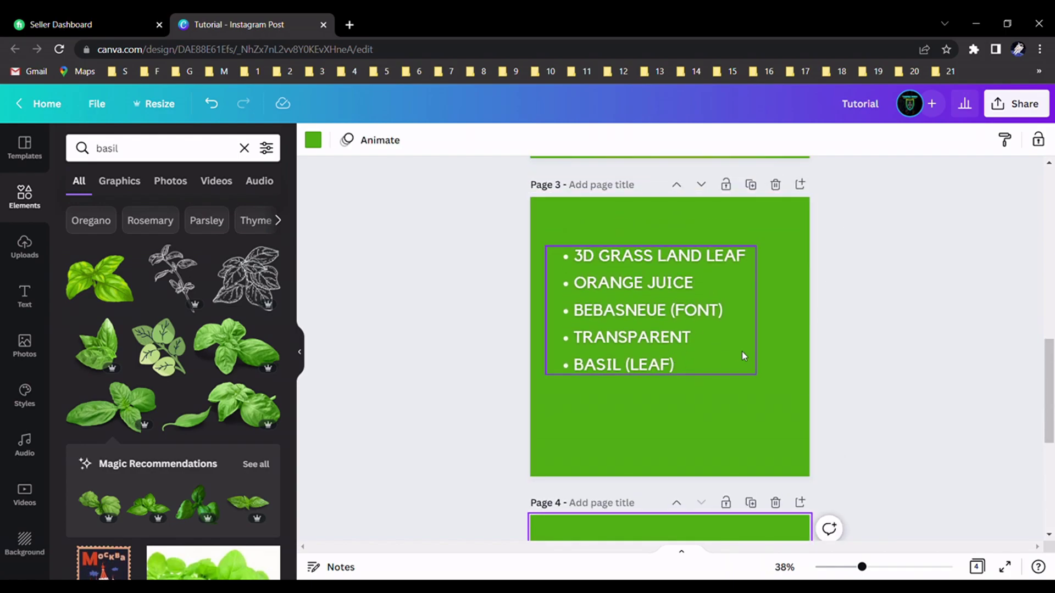
{"action": "scroll", "coordinate": [743, 356], "scroll_direction": "down", "scroll_amount": 3}
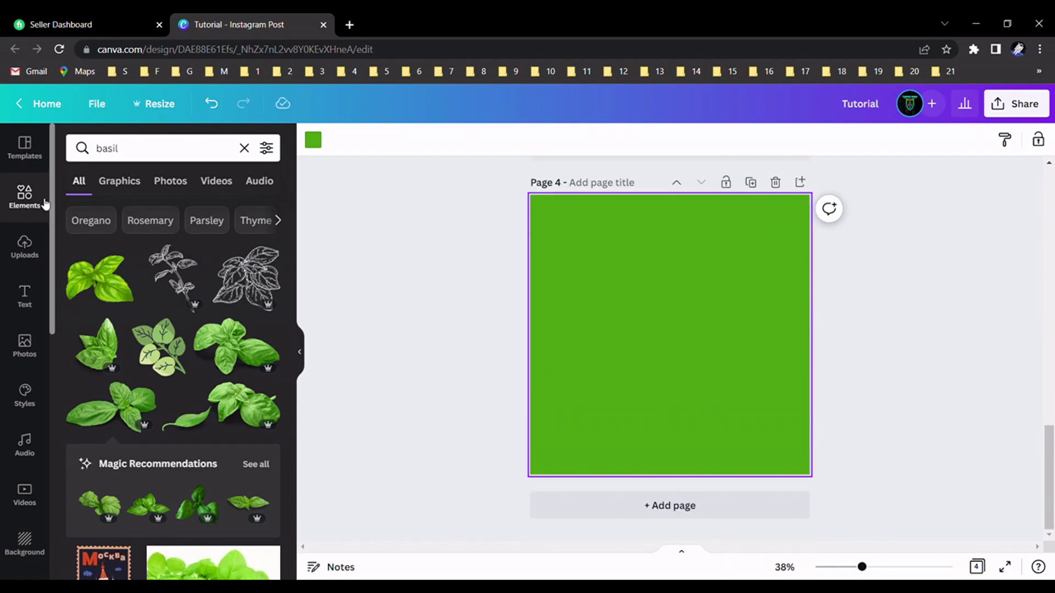
- Search the elements library for "transparent" and add the round orange gradient glow to page 4
{"action": "left_click", "coordinate": [245, 148]}
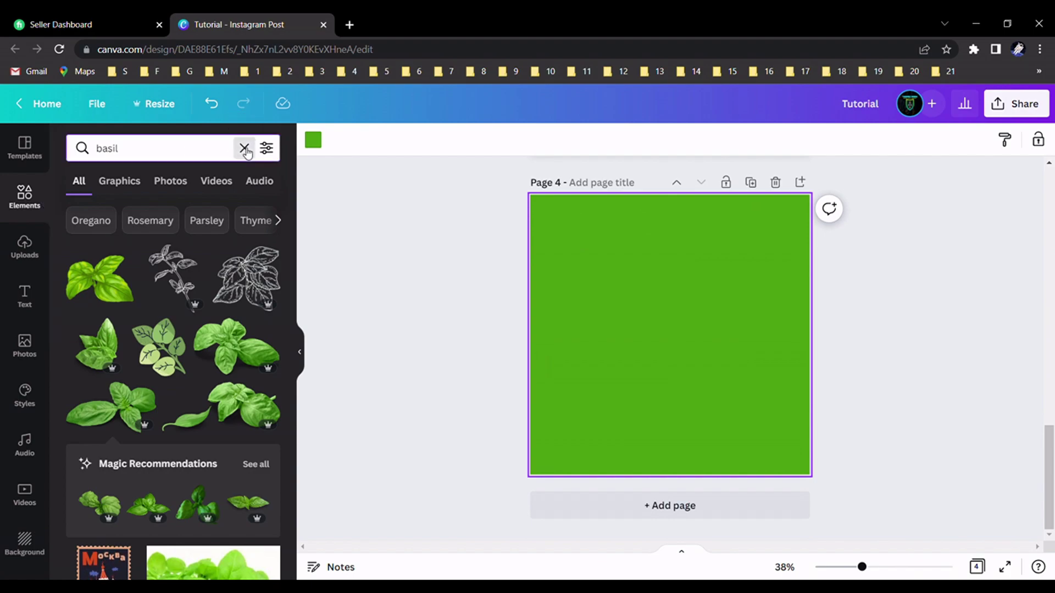
{"action": "type", "text": "trans"}
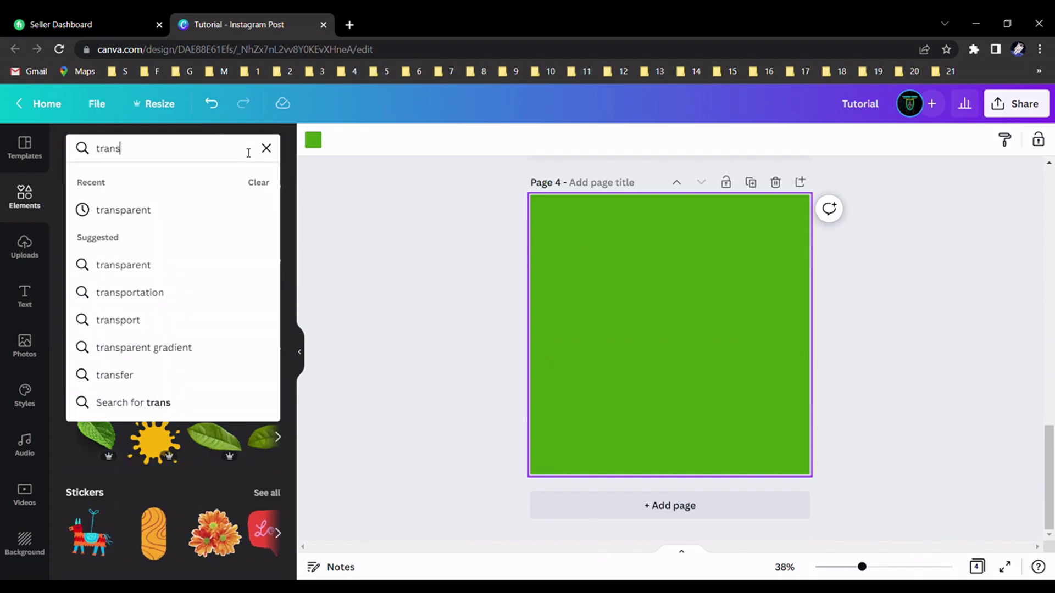
{"action": "left_click", "coordinate": [211, 216]}
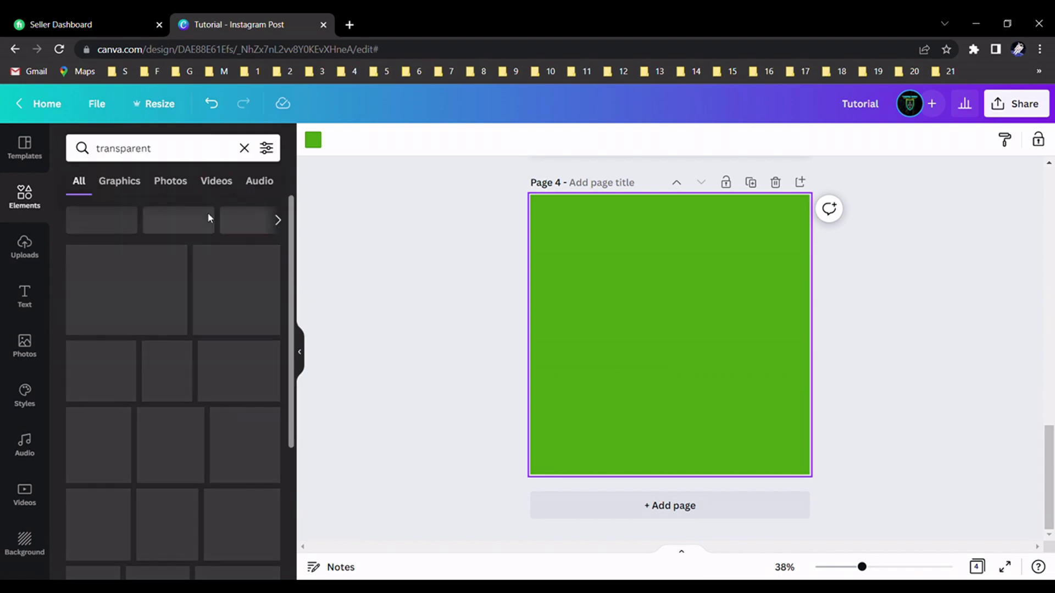
{"action": "scroll", "coordinate": [222, 406], "scroll_direction": "down", "scroll_amount": 2}
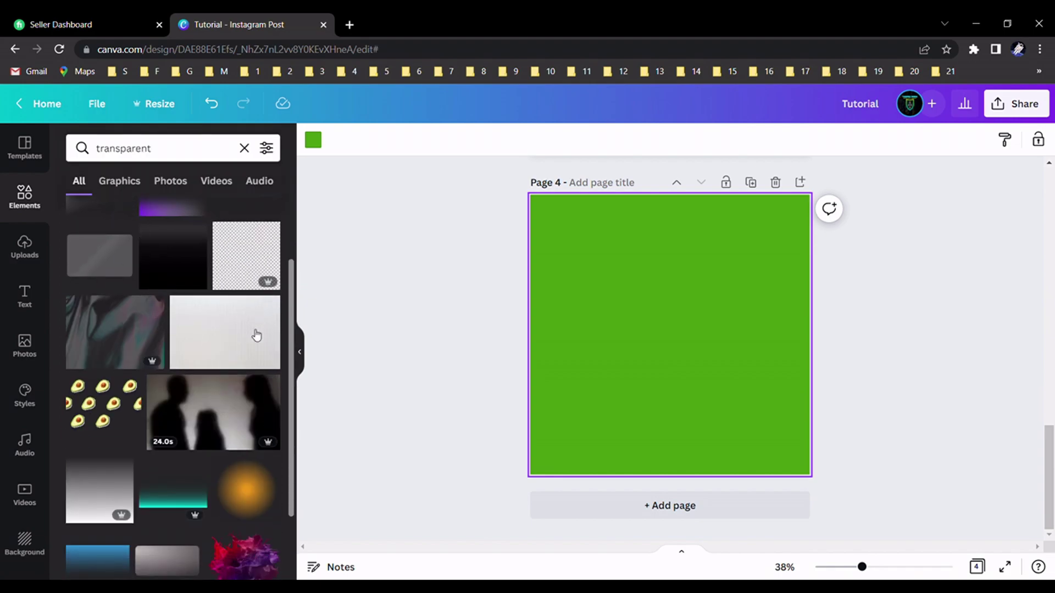
{"action": "scroll", "coordinate": [209, 357], "scroll_direction": "down", "scroll_amount": 3}
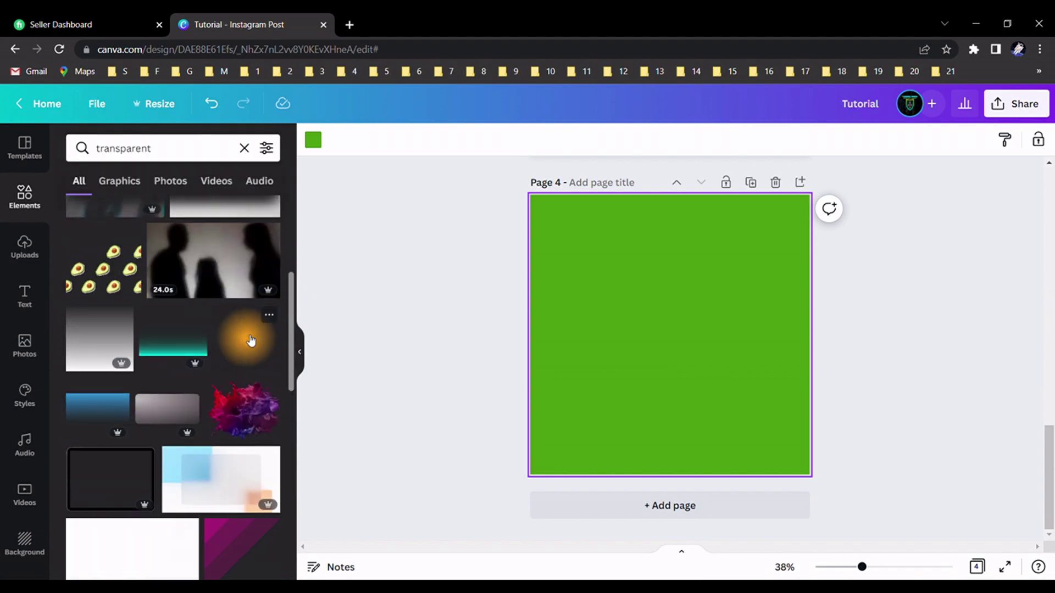
{"action": "left_click", "coordinate": [245, 332]}
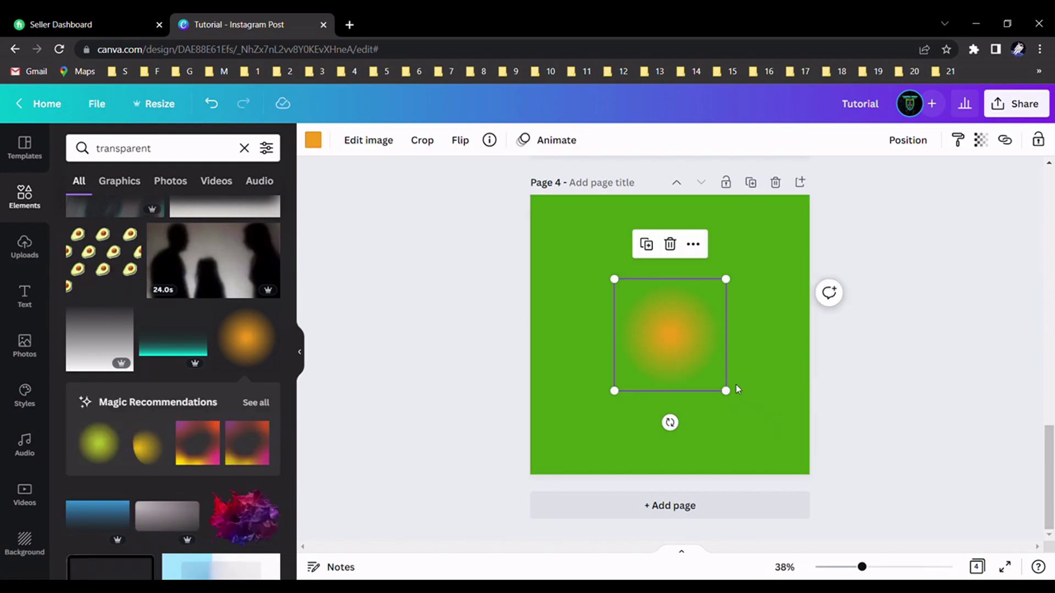
- Enlarge the orange glow slightly beyond the edges of page 4 and center it on the green background
{"action": "left_click_drag", "start_coordinate": [726, 391], "coordinate": [851, 517]}
{"action": "left_click_drag", "start_coordinate": [616, 280], "coordinate": [489, 236]}
{"action": "left_click_drag", "start_coordinate": [694, 402], "coordinate": [678, 393]}
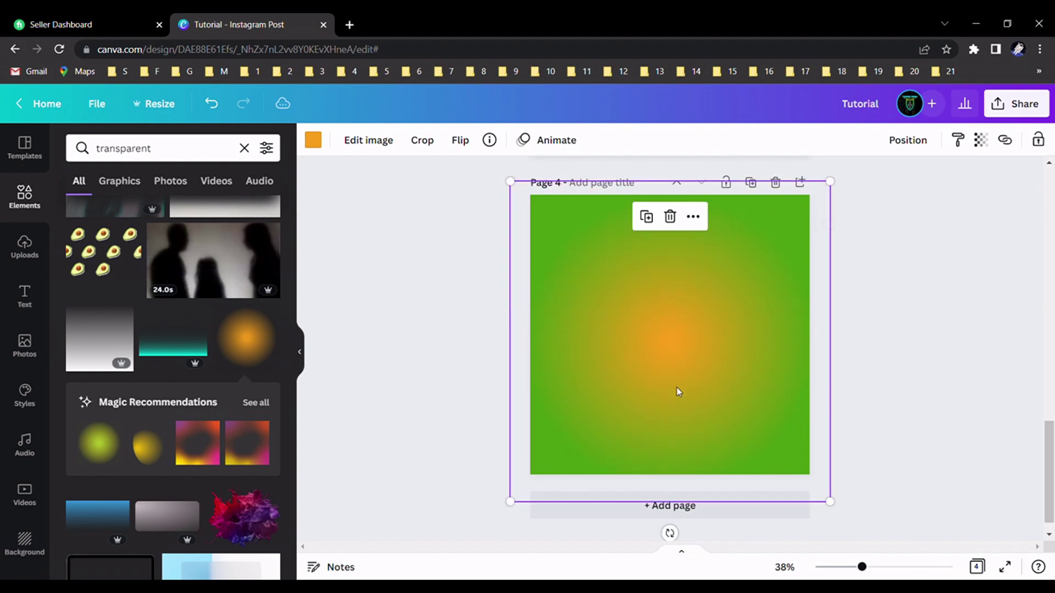
{"action": "left_click", "coordinate": [895, 352]}
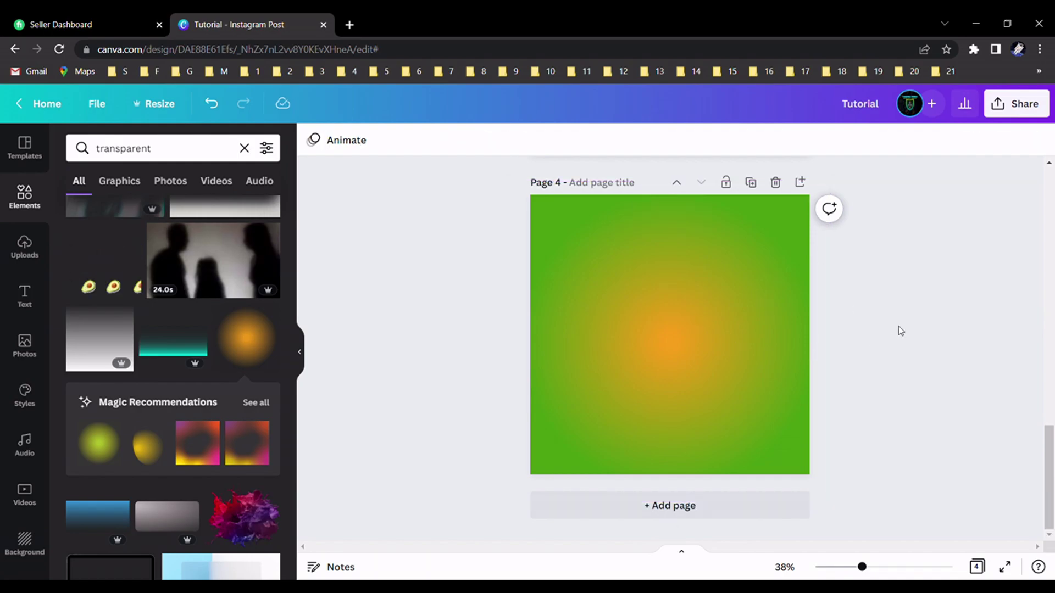
- Examine the floating grass land in the finished page 2 design and the asset list, comparing them with page 4
{"action": "scroll", "coordinate": [901, 331], "scroll_direction": "up", "scroll_amount": 8}
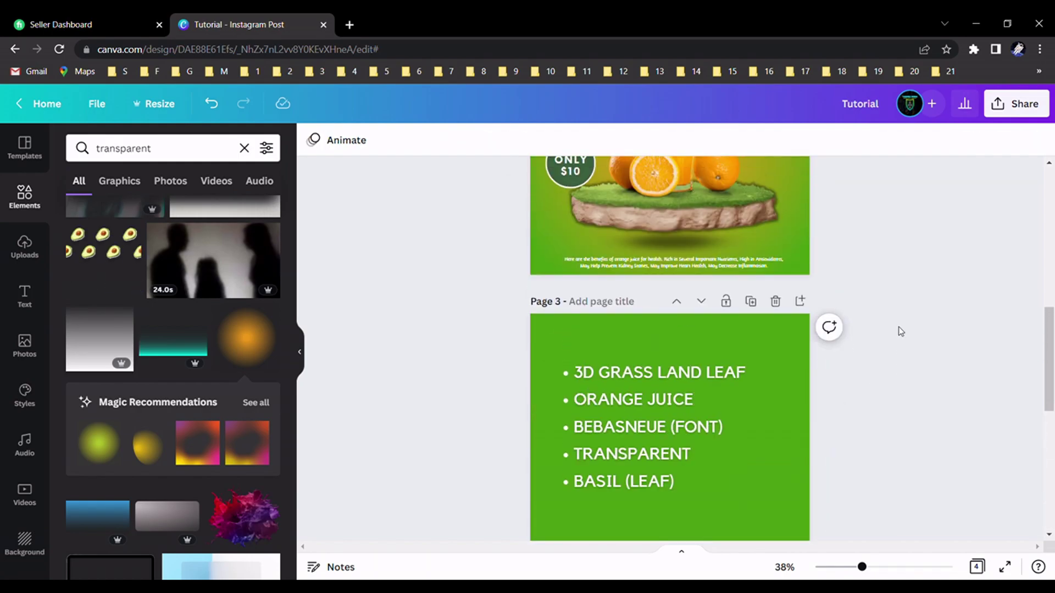
{"action": "scroll", "coordinate": [864, 277], "scroll_direction": "up", "scroll_amount": 2}
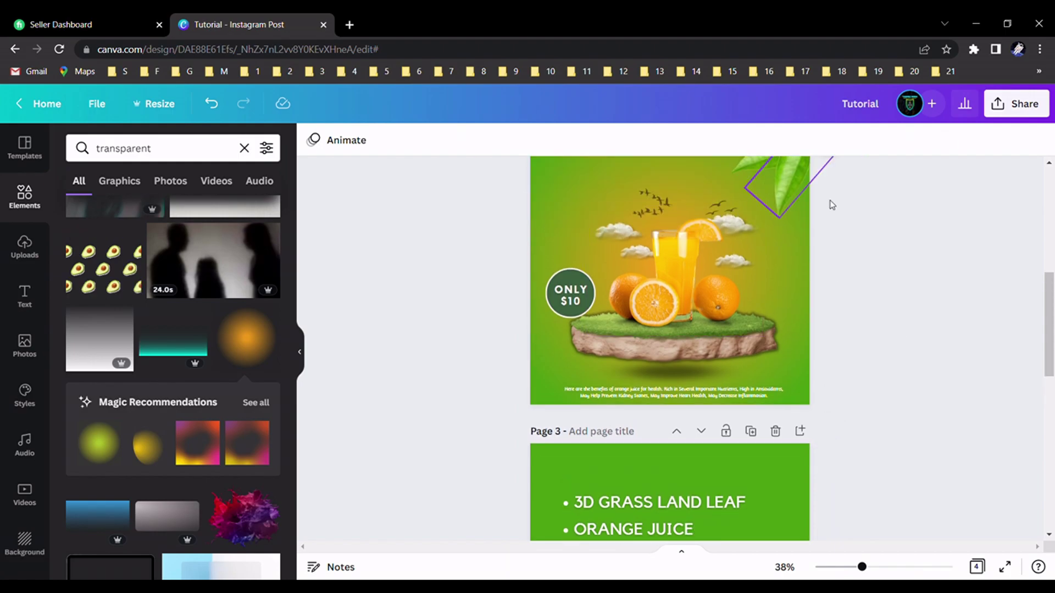
{"action": "scroll", "coordinate": [853, 259], "scroll_direction": "down", "scroll_amount": 4}
{"action": "scroll", "coordinate": [853, 266], "scroll_direction": "up", "scroll_amount": 1}
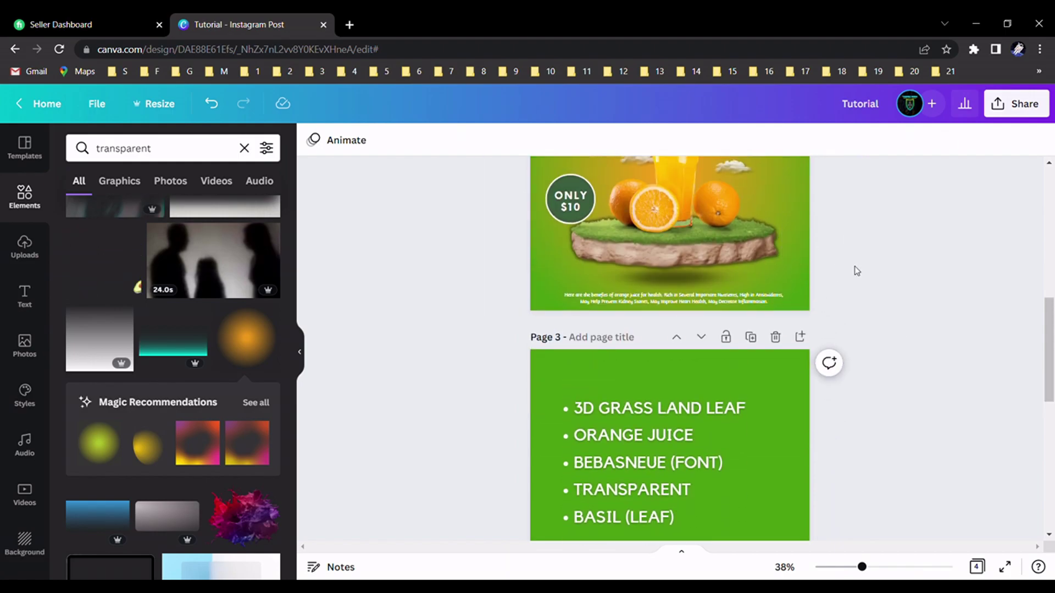
{"action": "scroll", "coordinate": [756, 242], "scroll_direction": "up", "scroll_amount": 1}
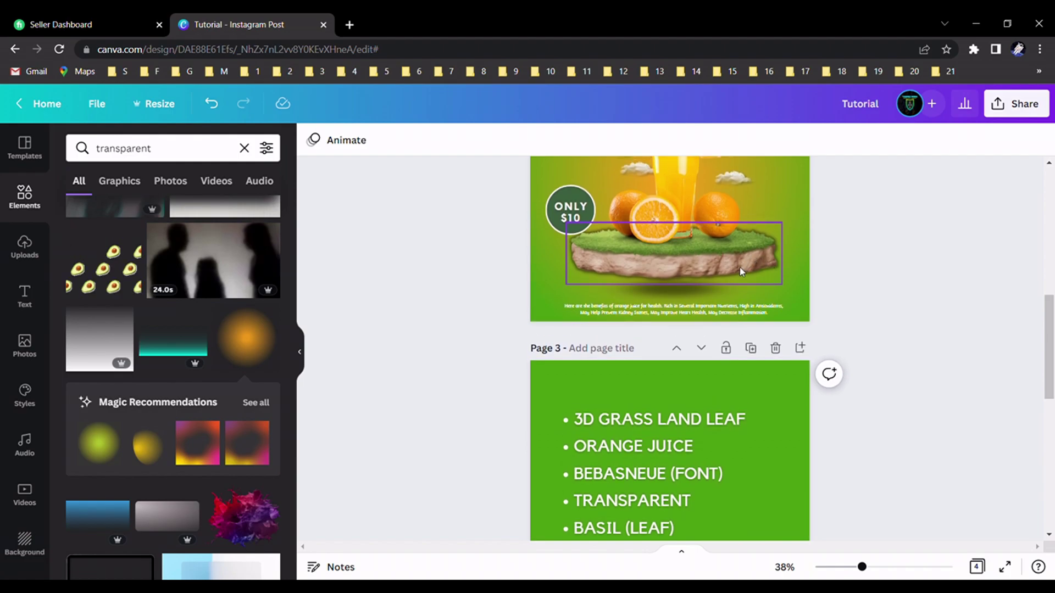
{"action": "scroll", "coordinate": [753, 268], "scroll_direction": "up", "scroll_amount": 1}
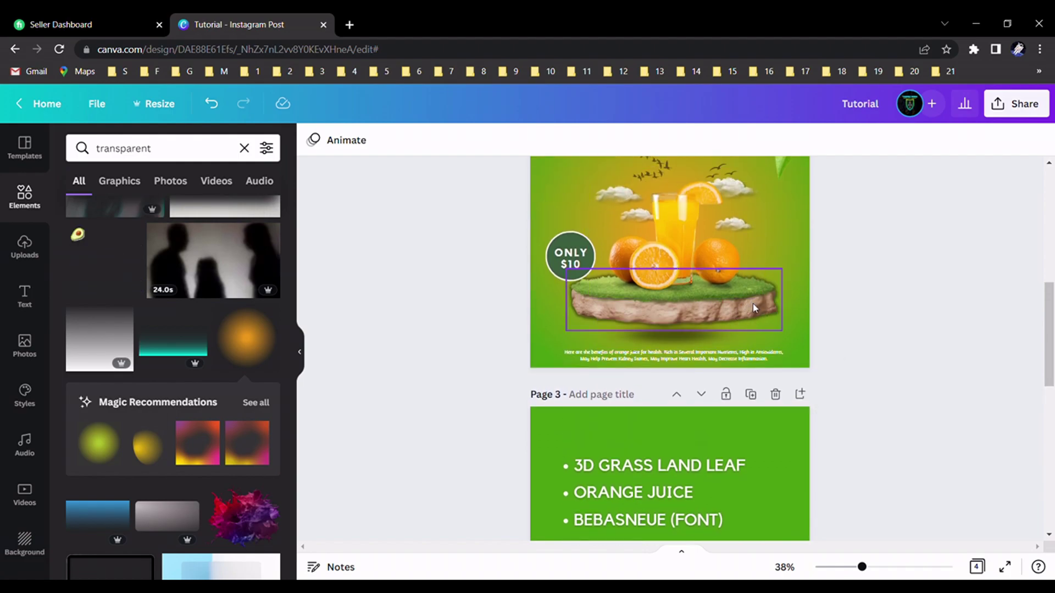
{"action": "scroll", "coordinate": [743, 301], "scroll_direction": "up", "scroll_amount": 1}
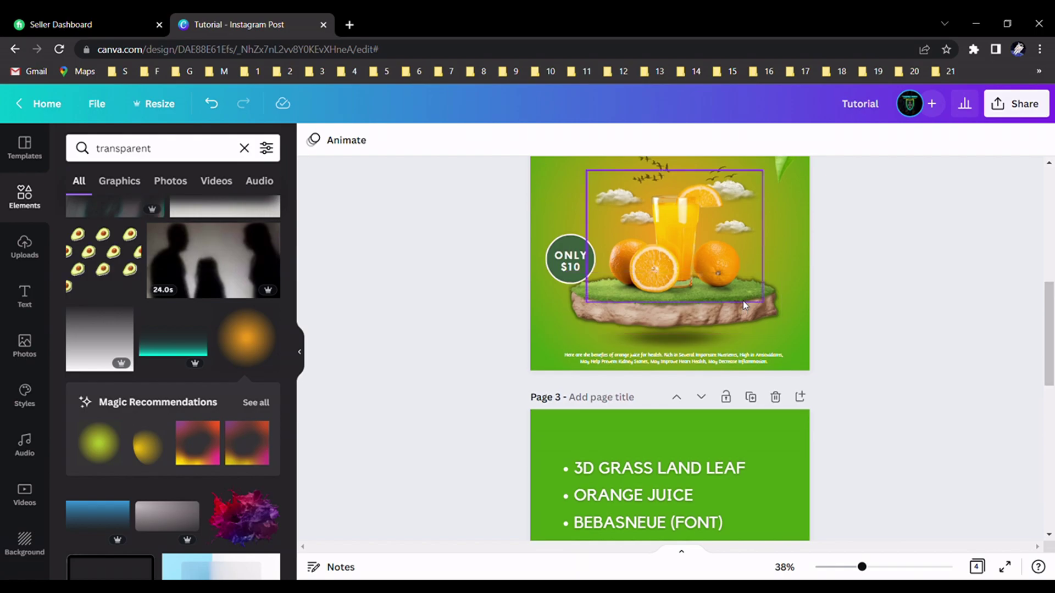
{"action": "left_click", "coordinate": [758, 314]}
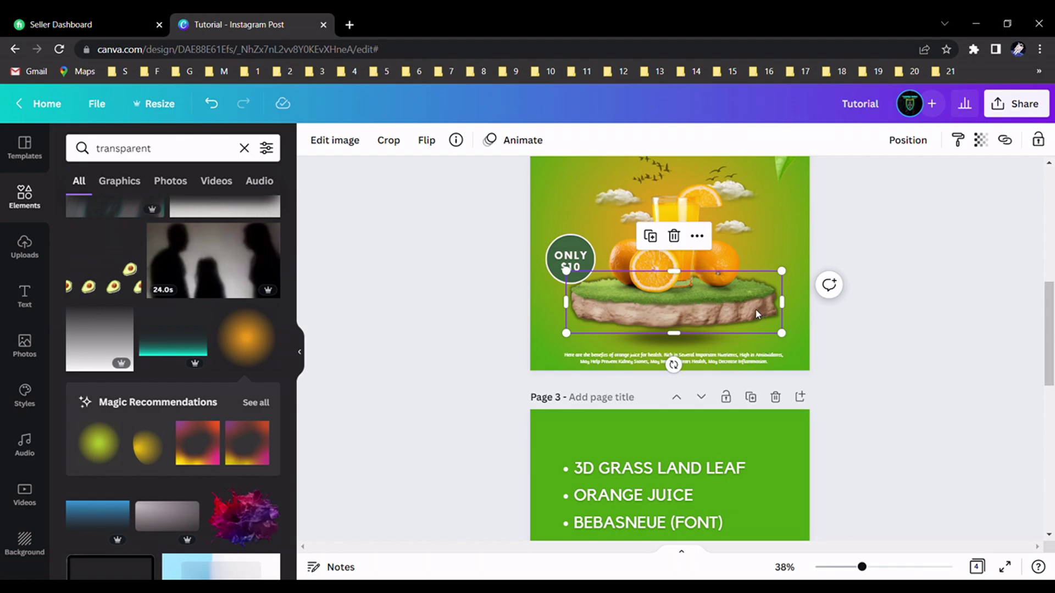
{"action": "scroll", "coordinate": [756, 315], "scroll_direction": "down", "scroll_amount": 5}
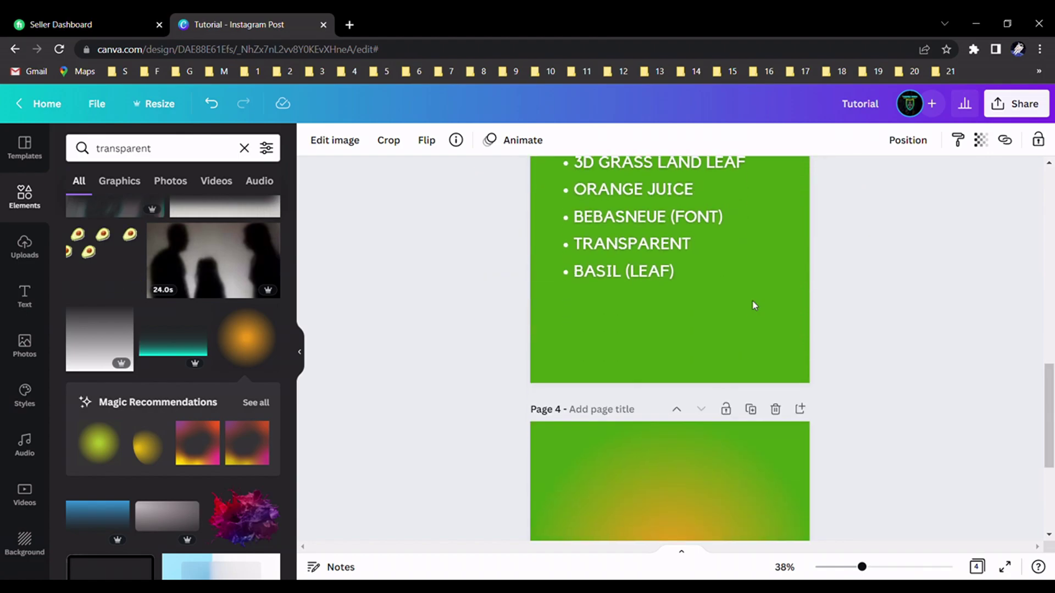
{"action": "scroll", "coordinate": [738, 400], "scroll_direction": "up", "scroll_amount": 3}
{"action": "scroll", "coordinate": [738, 404], "scroll_direction": "up", "scroll_amount": 2}
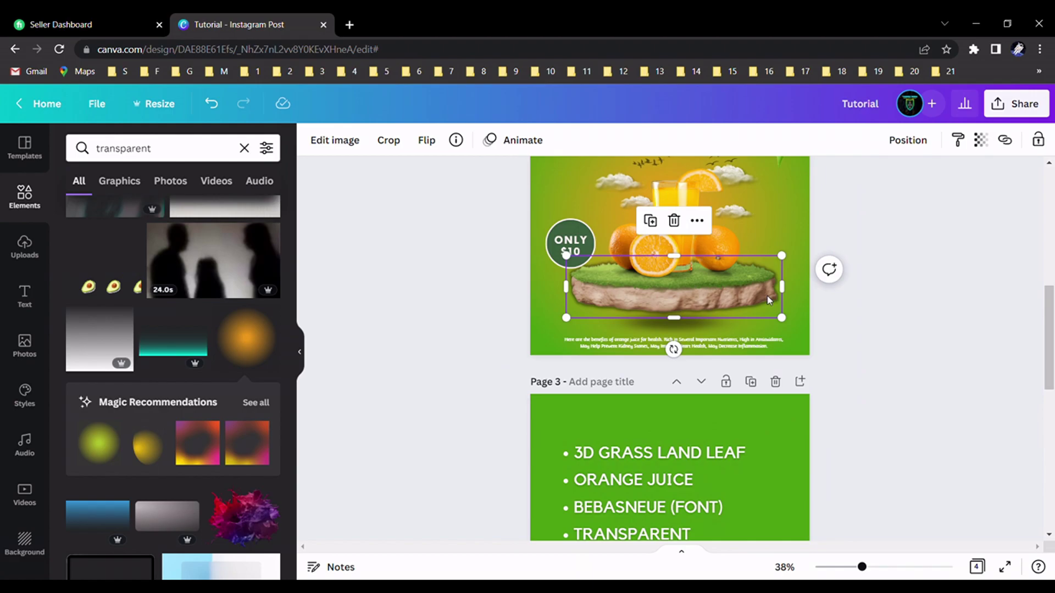
{"action": "scroll", "coordinate": [767, 300], "scroll_direction": "down", "scroll_amount": 7}
{"action": "scroll", "coordinate": [762, 301], "scroll_direction": "down", "scroll_amount": 1}
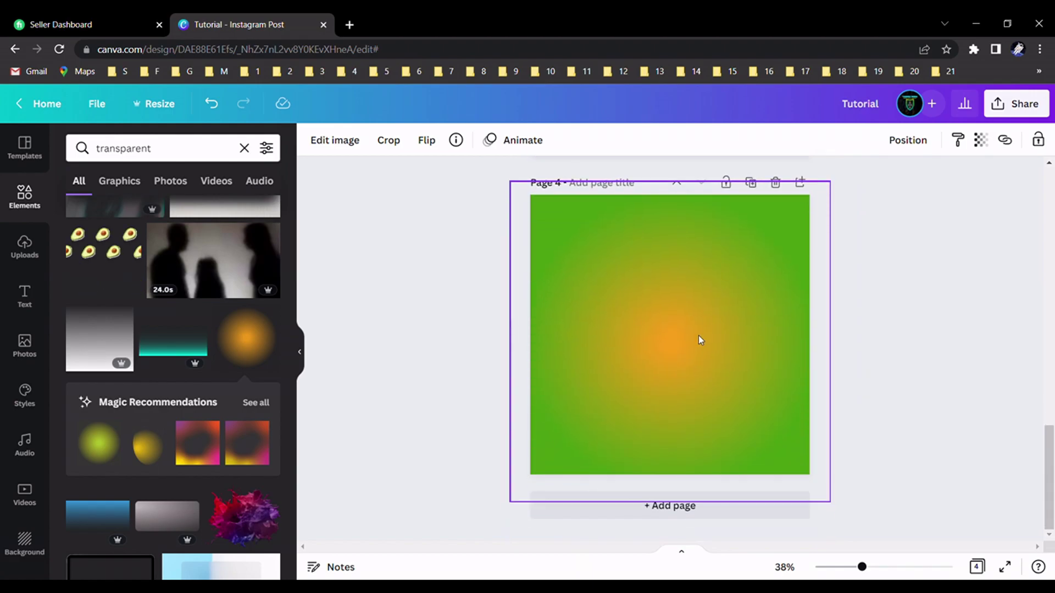
{"action": "left_click", "coordinate": [699, 339]}
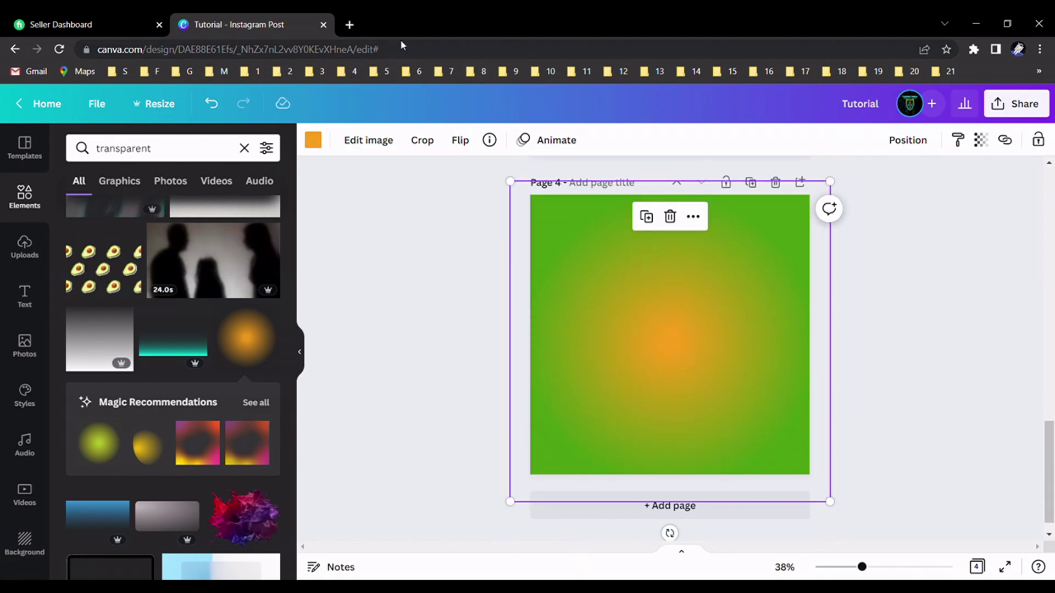
- Search the web for freepik.com in a new browser page and open the Freepik website
{"action": "left_click", "coordinate": [350, 25]}
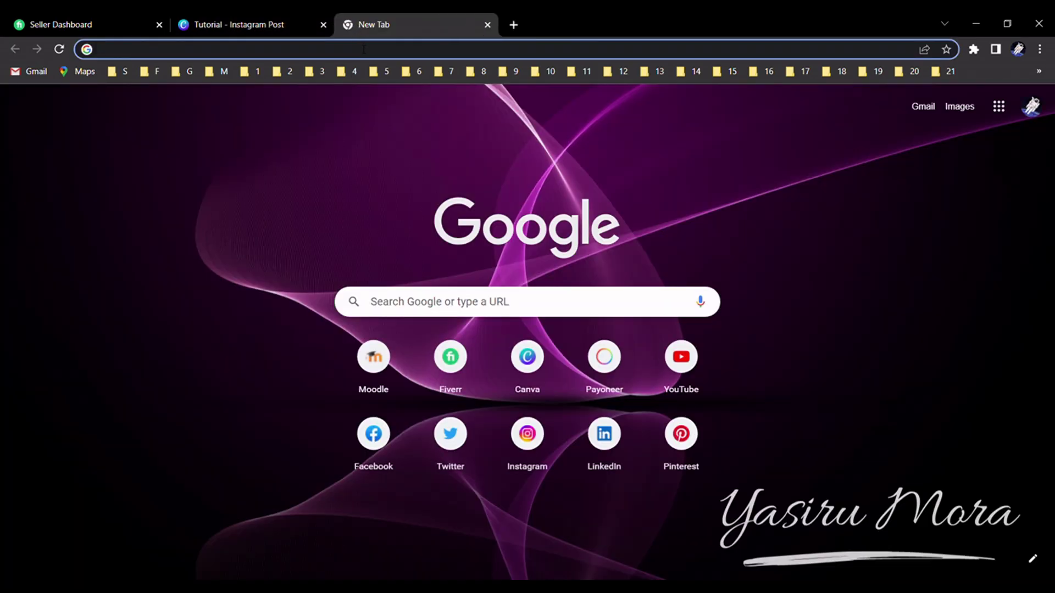
{"action": "left_click", "coordinate": [364, 49]}
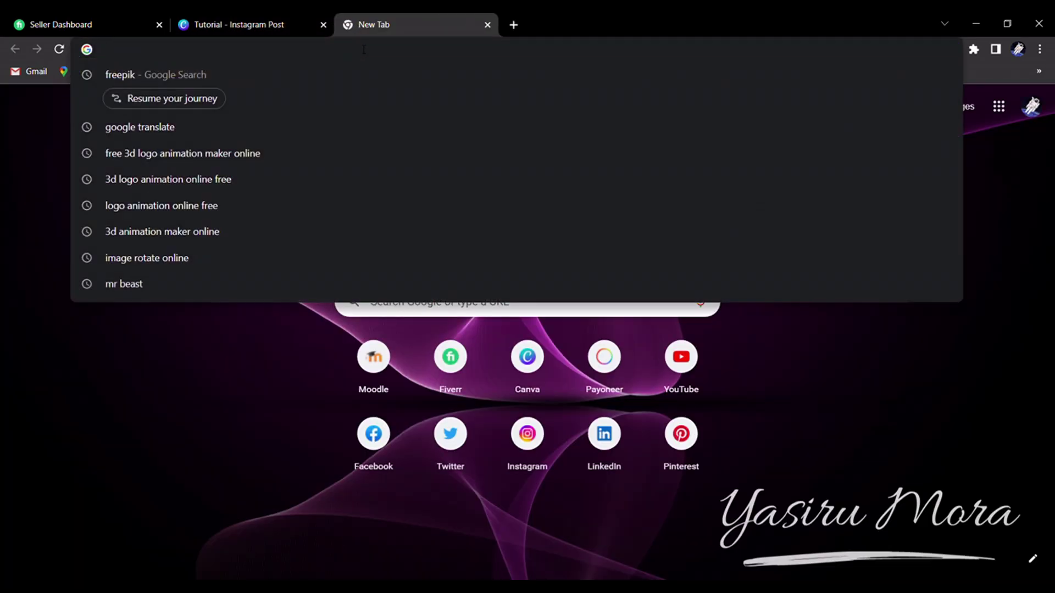
{"action": "type", "text": "freepik.com/search?format=search&page=4&query=island"}
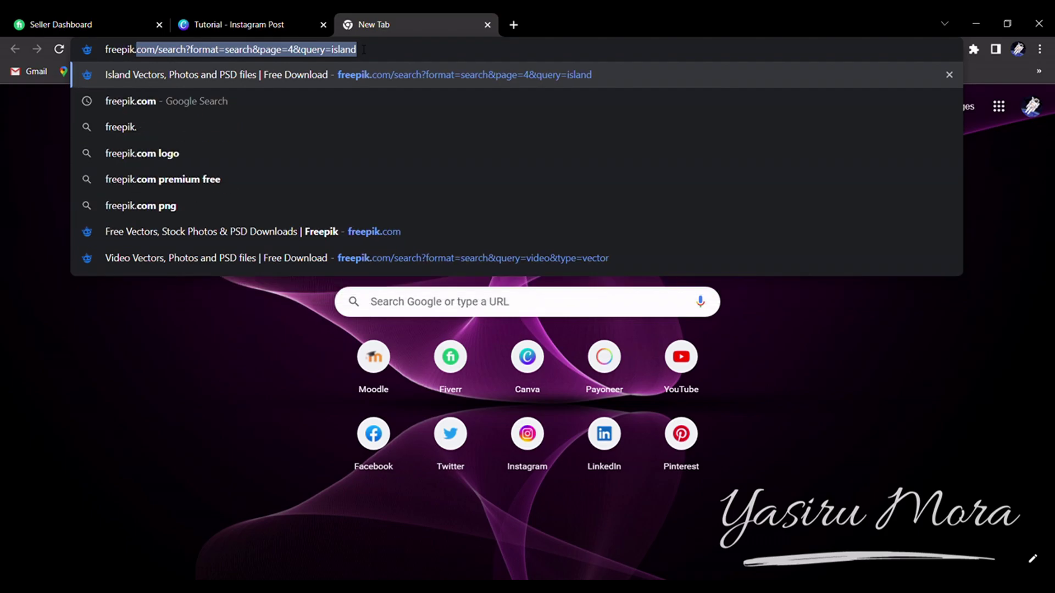
{"action": "left_click", "coordinate": [307, 95]}
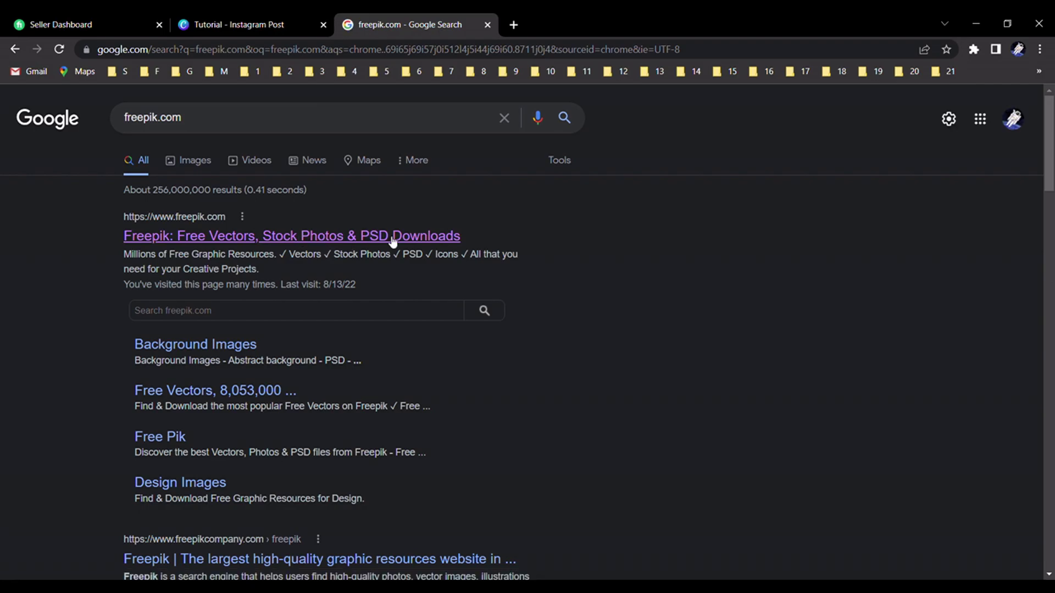
{"action": "left_click", "coordinate": [314, 236]}
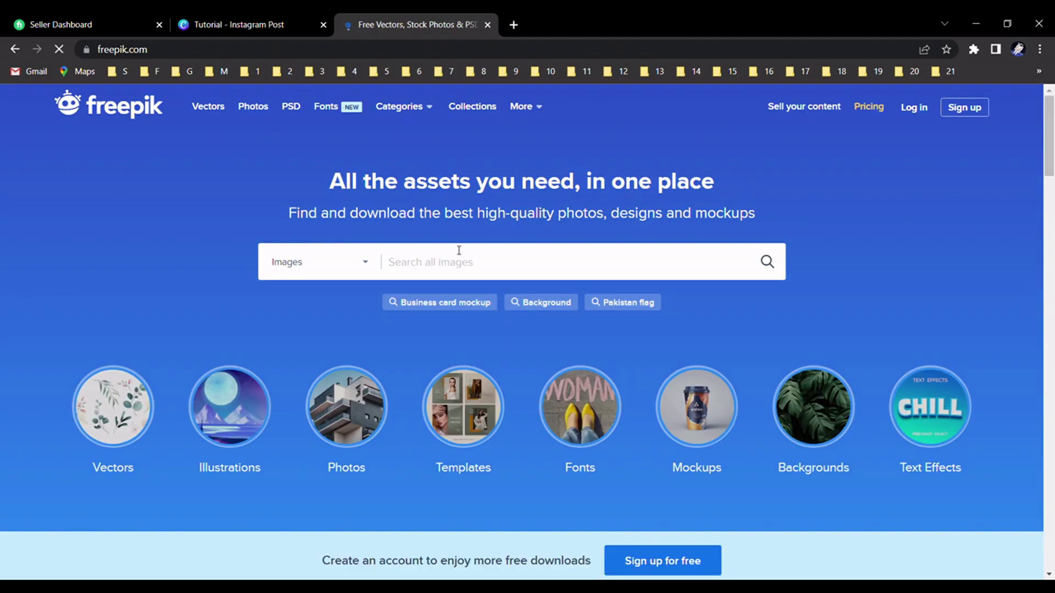
- Search Freepik for "3d grass land" and open the "Land piece with green grass realistic garden plot" vector
{"action": "type", "text": "3d"}
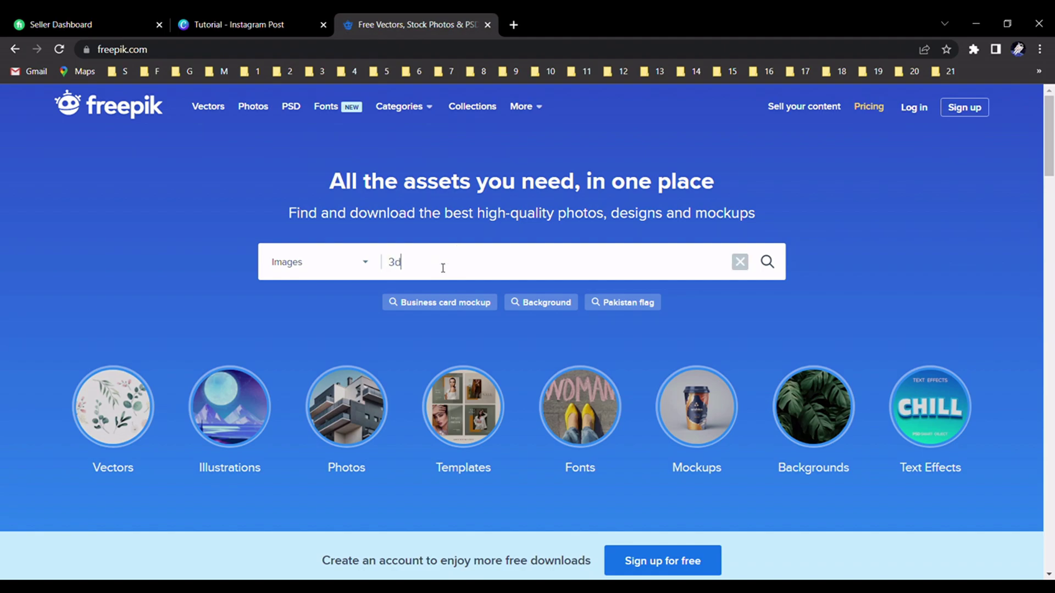
{"action": "type", "text": " grass land"}
{"action": "scroll", "coordinate": [483, 298], "scroll_direction": "down", "scroll_amount": 2}
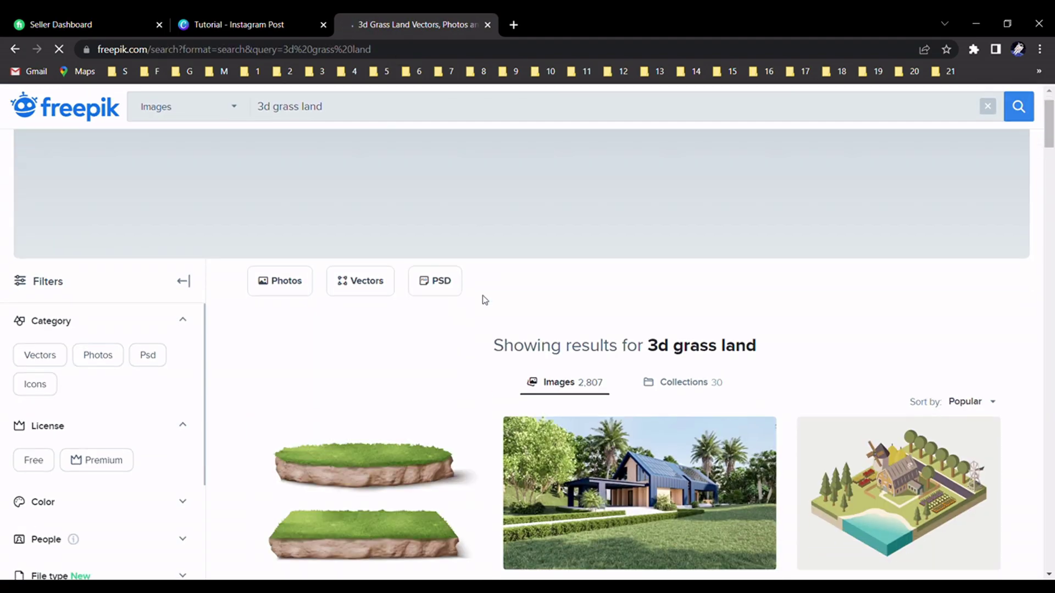
{"action": "scroll", "coordinate": [353, 206], "scroll_direction": "down", "scroll_amount": 3}
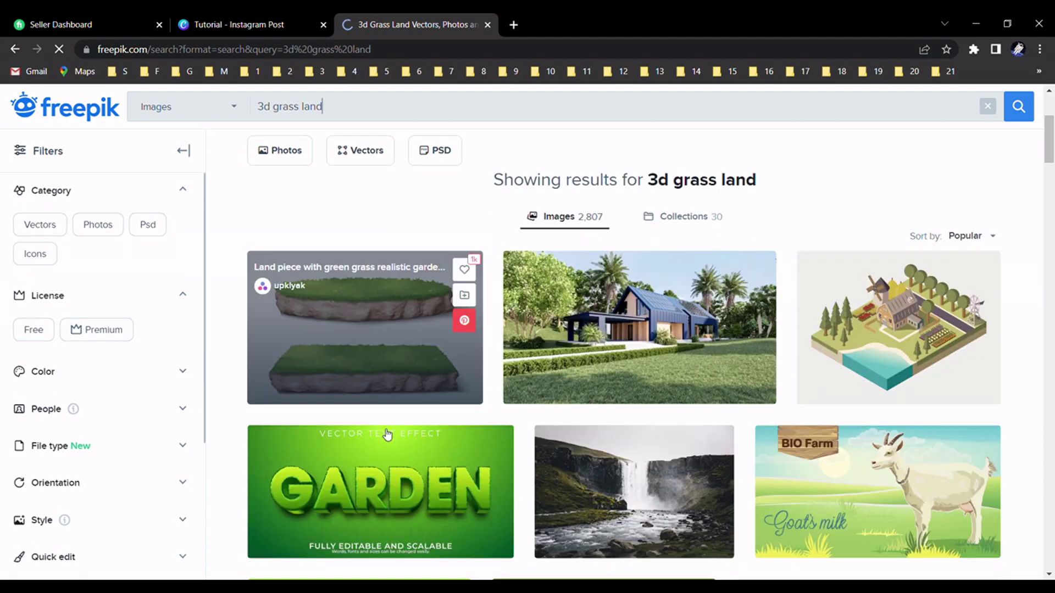
{"action": "left_click", "coordinate": [388, 255]}
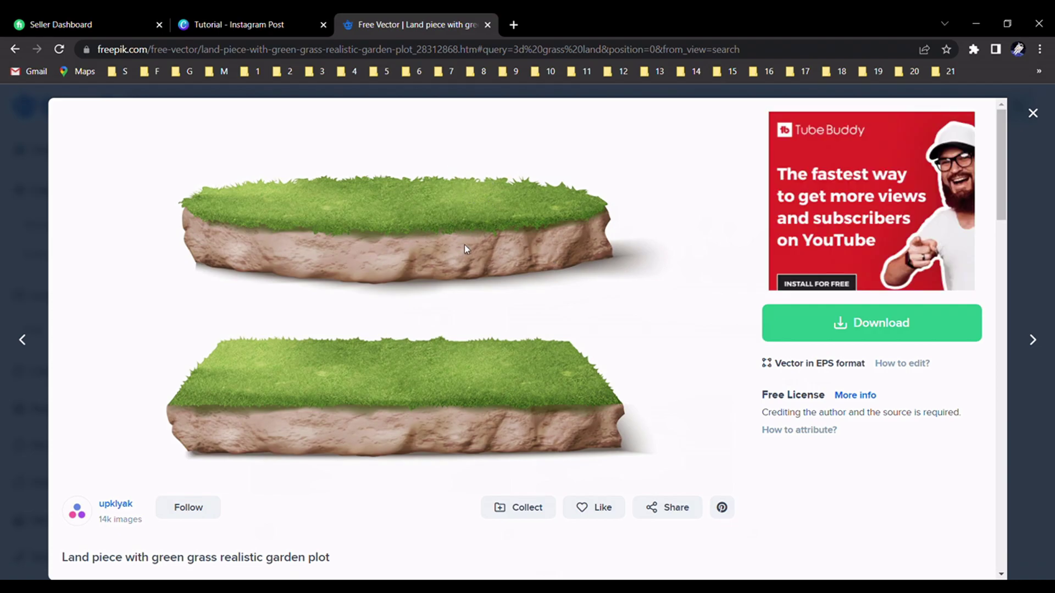
- Switch to the Canva design, paste the copied grass land image onto page 4 and place it slightly below the center
{"action": "left_click", "coordinate": [242, 24]}
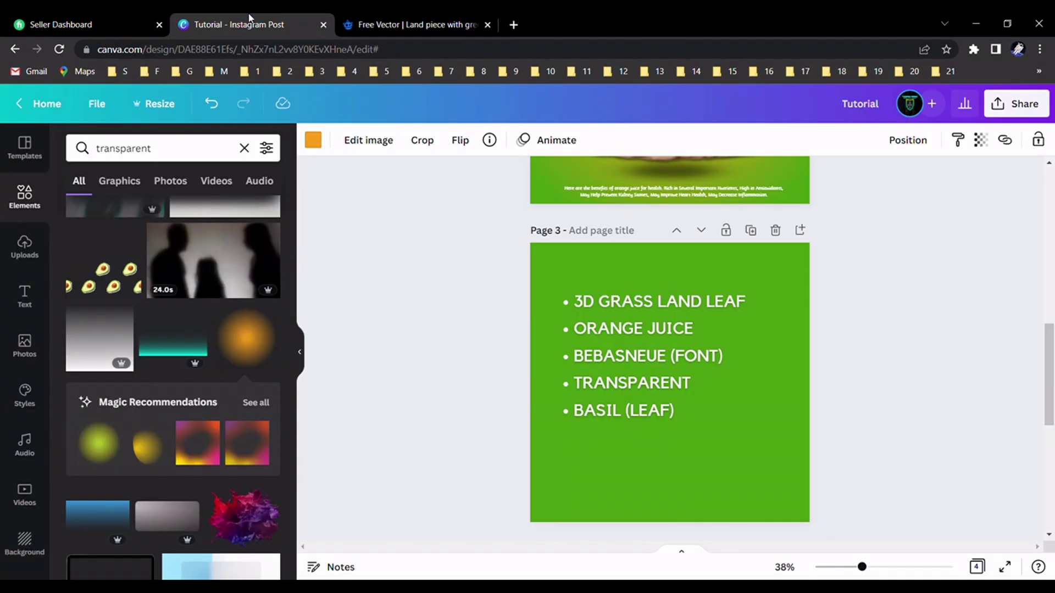
{"action": "scroll", "coordinate": [539, 324], "scroll_direction": "down", "scroll_amount": 5}
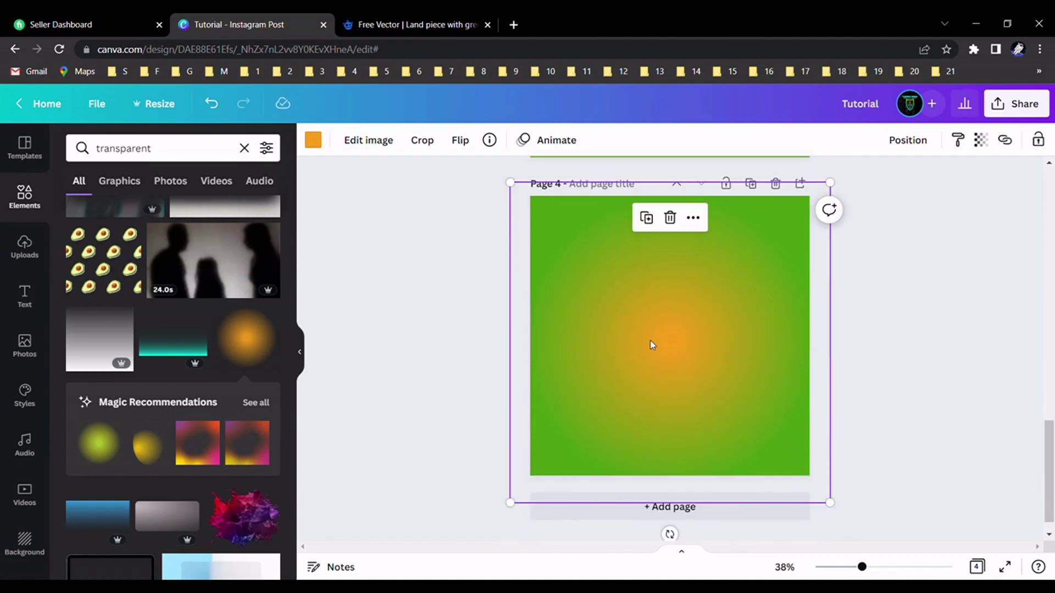
{"action": "key", "text": "ctrl+v"}
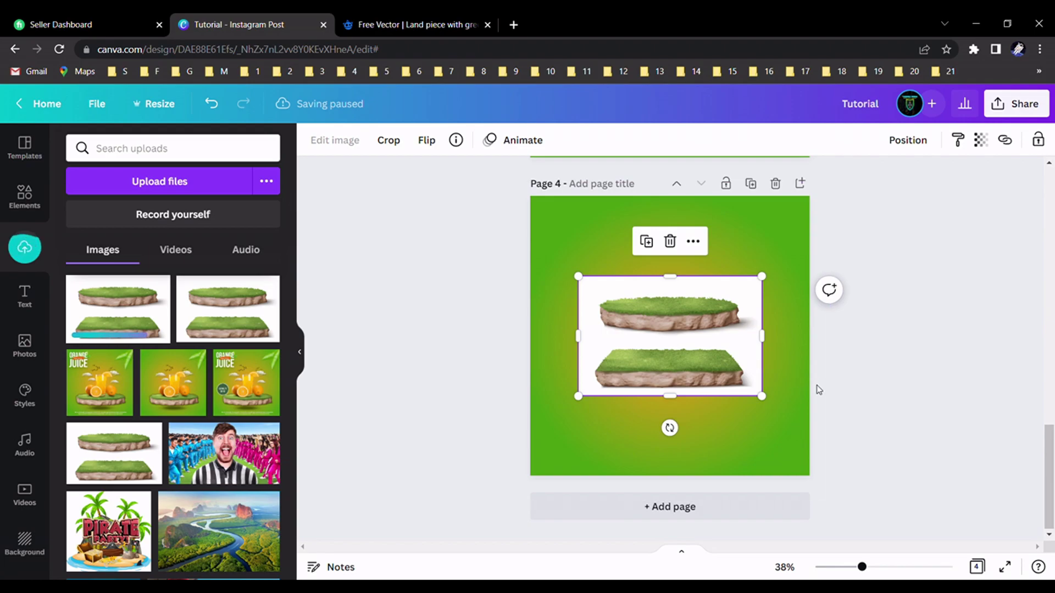
{"action": "left_click", "coordinate": [815, 388]}
{"action": "left_click", "coordinate": [679, 348]}
{"action": "left_click_drag", "start_coordinate": [679, 348], "coordinate": [679, 361]}
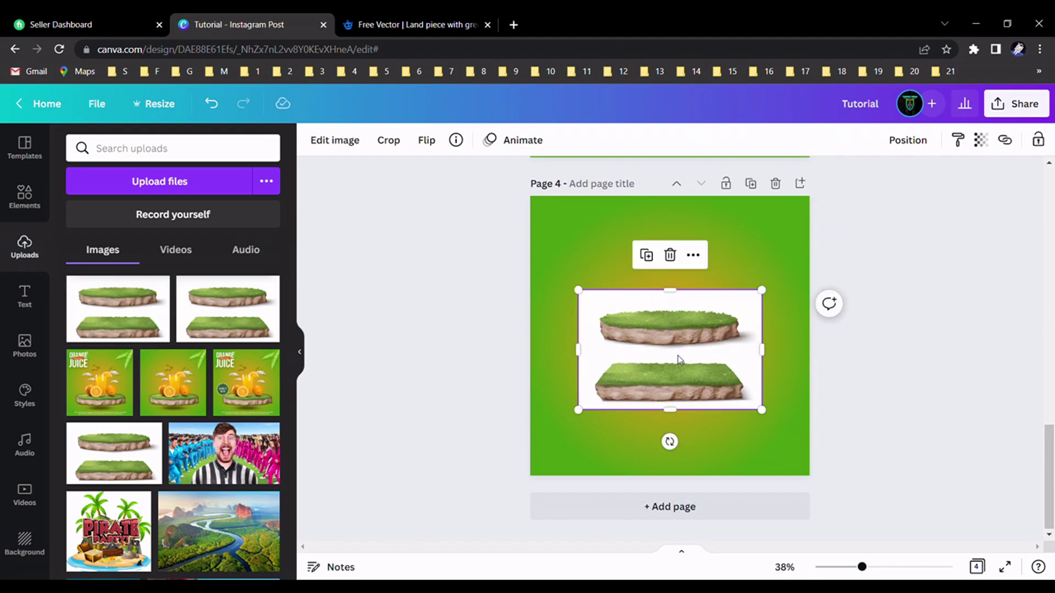
- Remove the white background from the grass land image with Background Remover and apply the result
{"action": "left_click", "coordinate": [335, 140]}
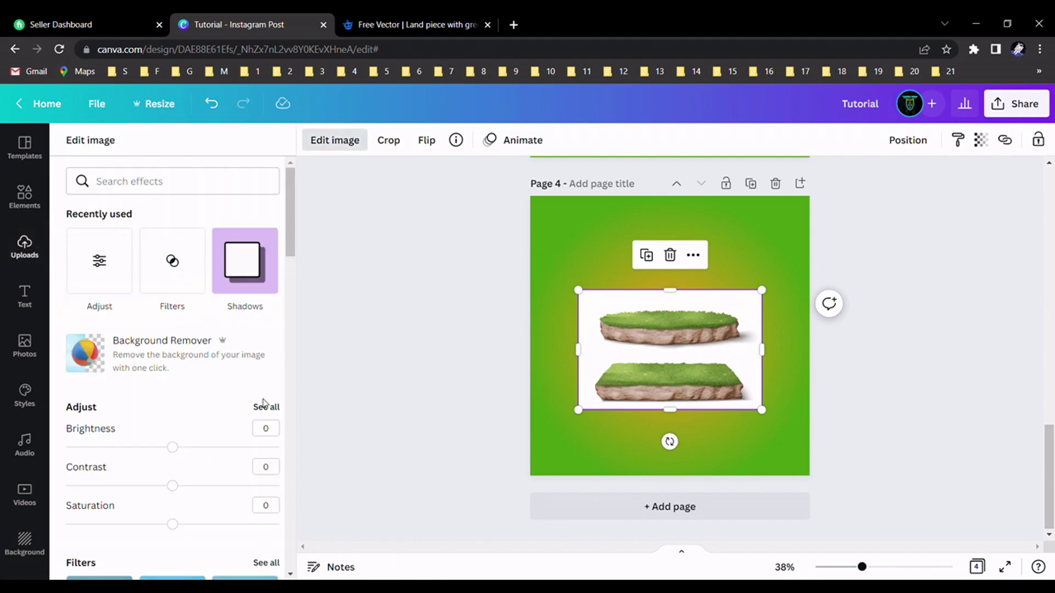
{"action": "left_click", "coordinate": [174, 348]}
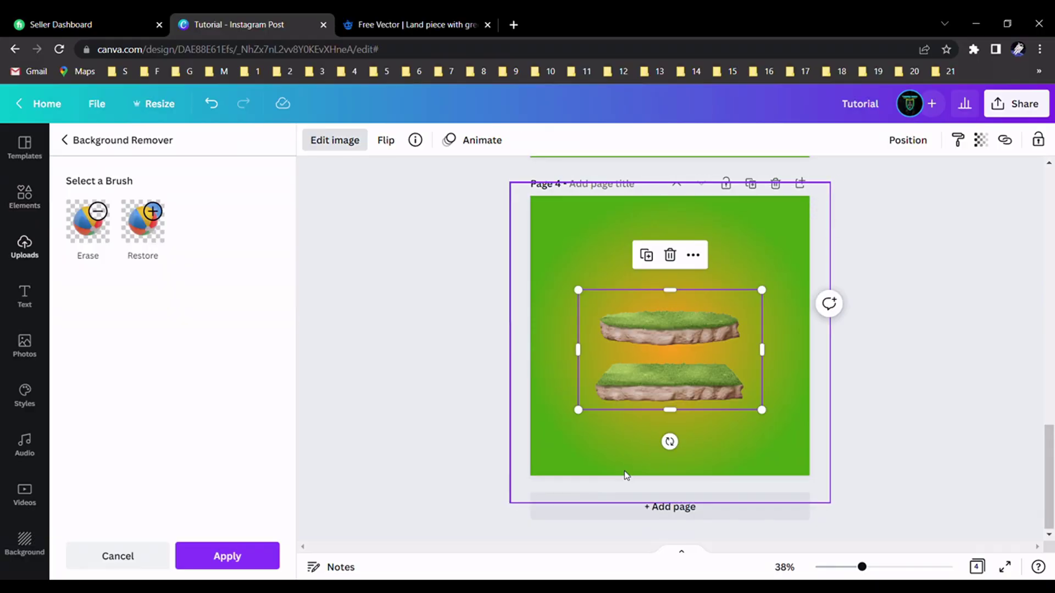
{"action": "left_click", "coordinate": [238, 555]}
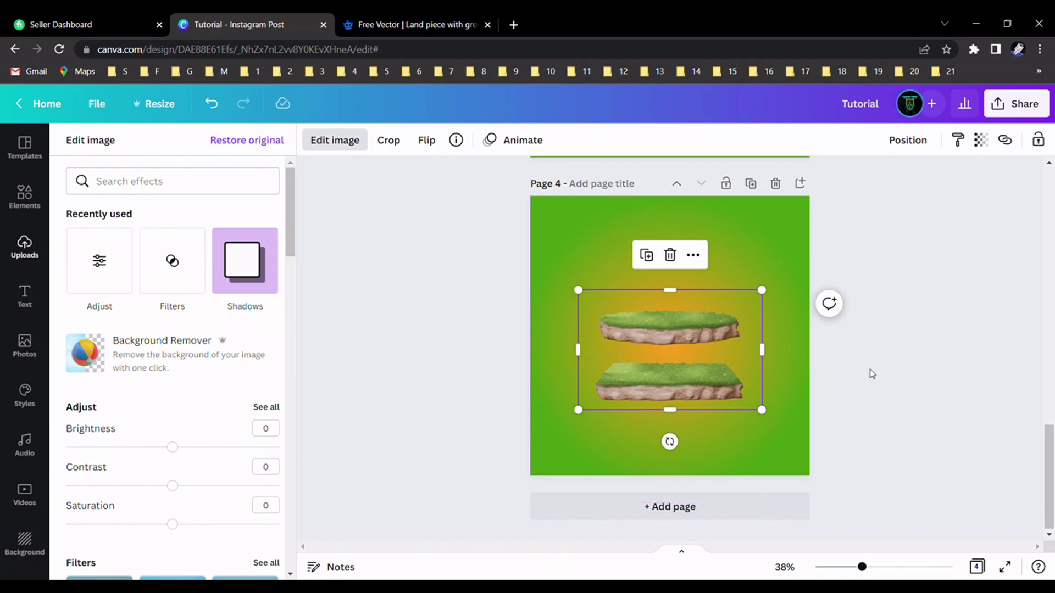
- Crop the grass land image to its upper rounded piece and enlarge it across most of the lower half of page 4
{"action": "left_click_drag", "start_coordinate": [670, 373], "coordinate": [671, 392]}
{"action": "left_click_drag", "start_coordinate": [678, 437], "coordinate": [677, 382]}
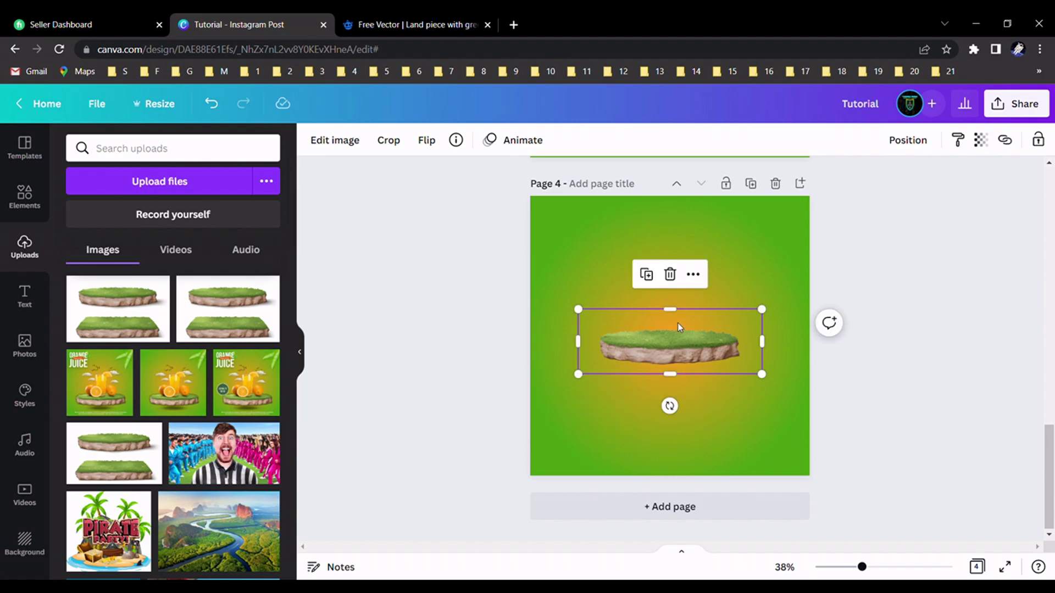
{"action": "left_click_drag", "start_coordinate": [684, 319], "coordinate": [696, 383]}
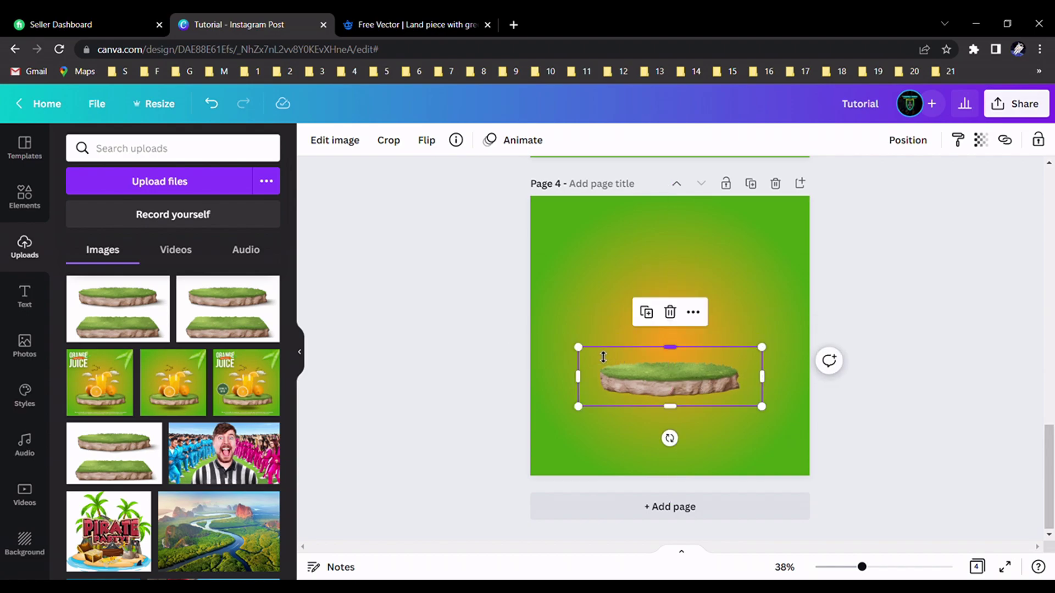
{"action": "left_click_drag", "start_coordinate": [580, 350], "coordinate": [460, 309]}
{"action": "left_click_drag", "start_coordinate": [578, 377], "coordinate": [650, 405]}
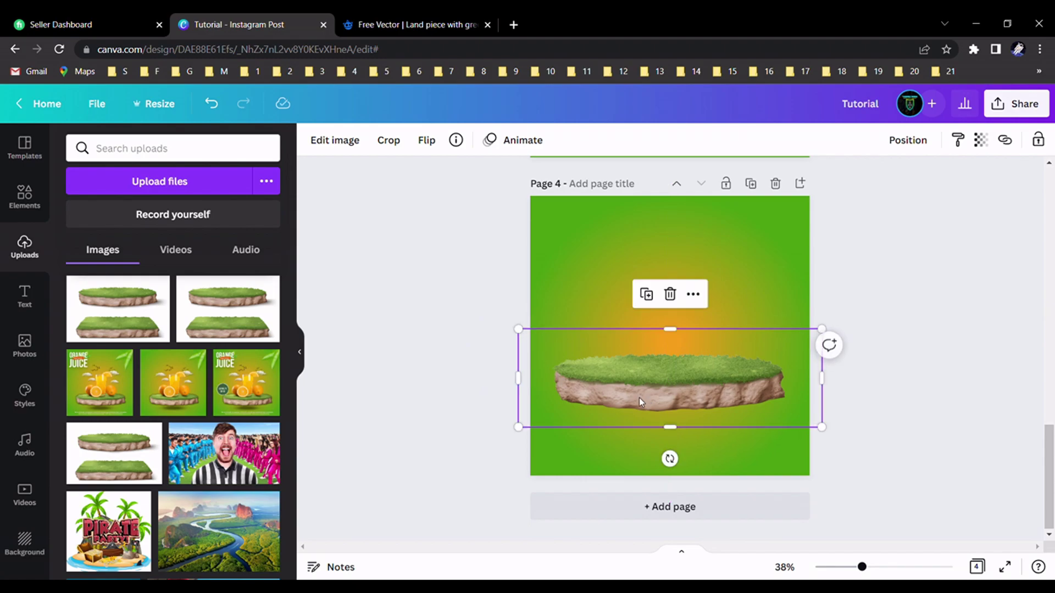
{"action": "left_click", "coordinate": [898, 407]}
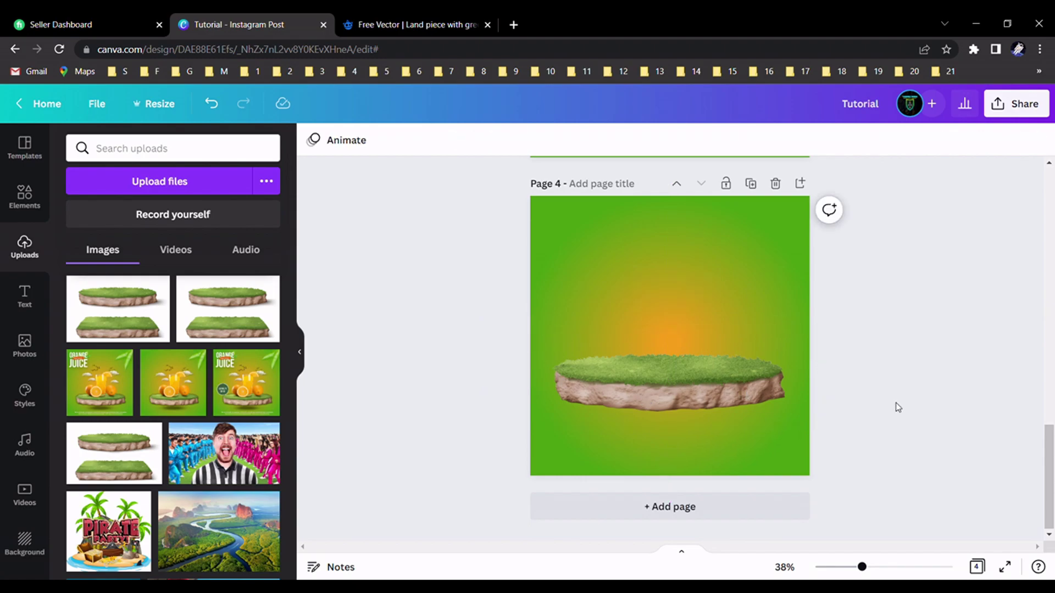
- Add a Glow shadow effect to the grass land piece and open the effect's settings
{"action": "left_click", "coordinate": [718, 390]}
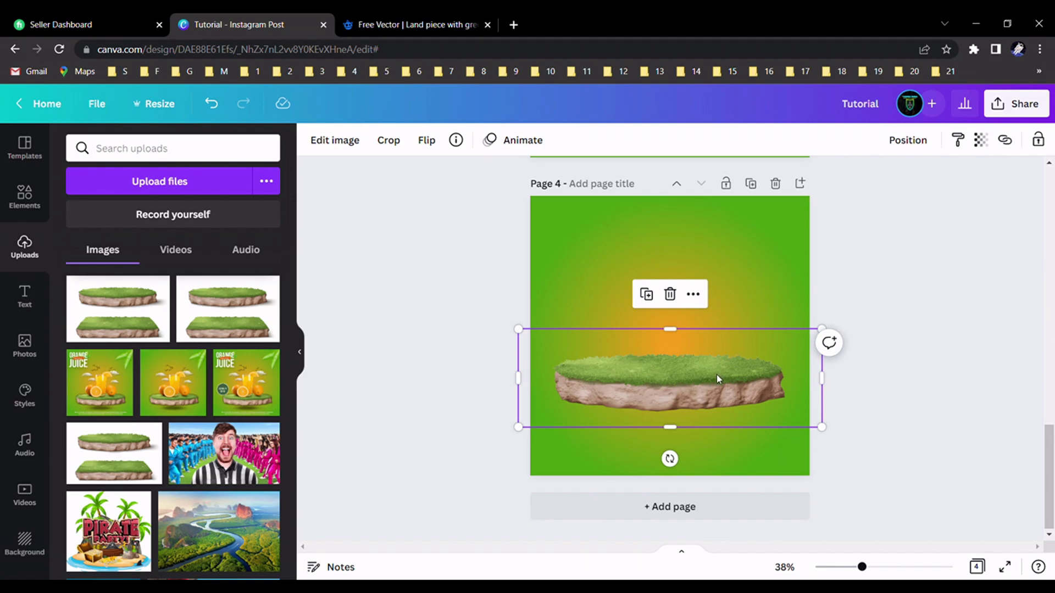
{"action": "left_click", "coordinate": [316, 144]}
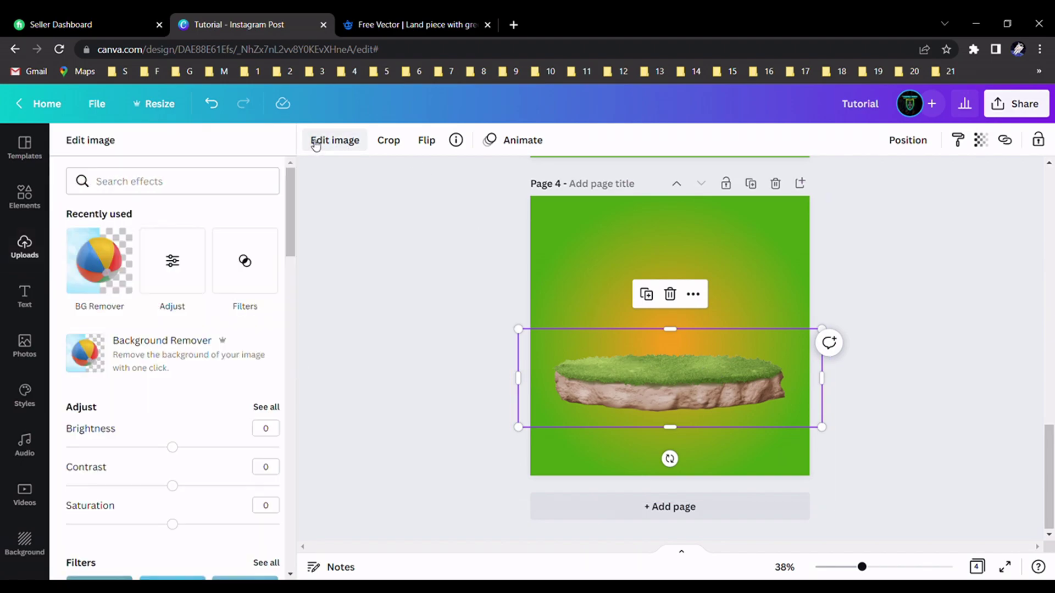
{"action": "left_click", "coordinate": [281, 261]}
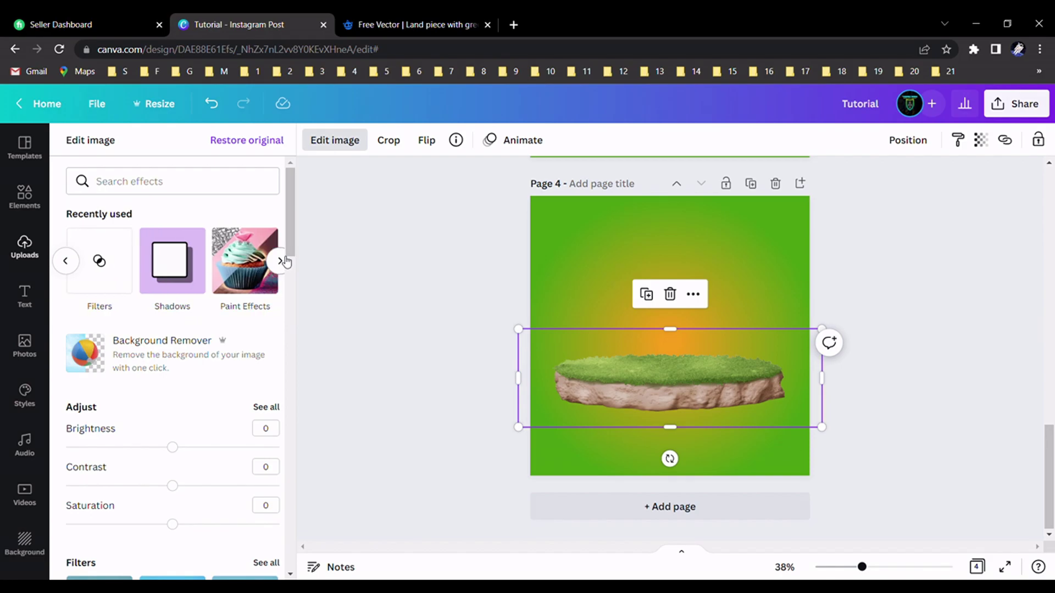
{"action": "left_click", "coordinate": [194, 275]}
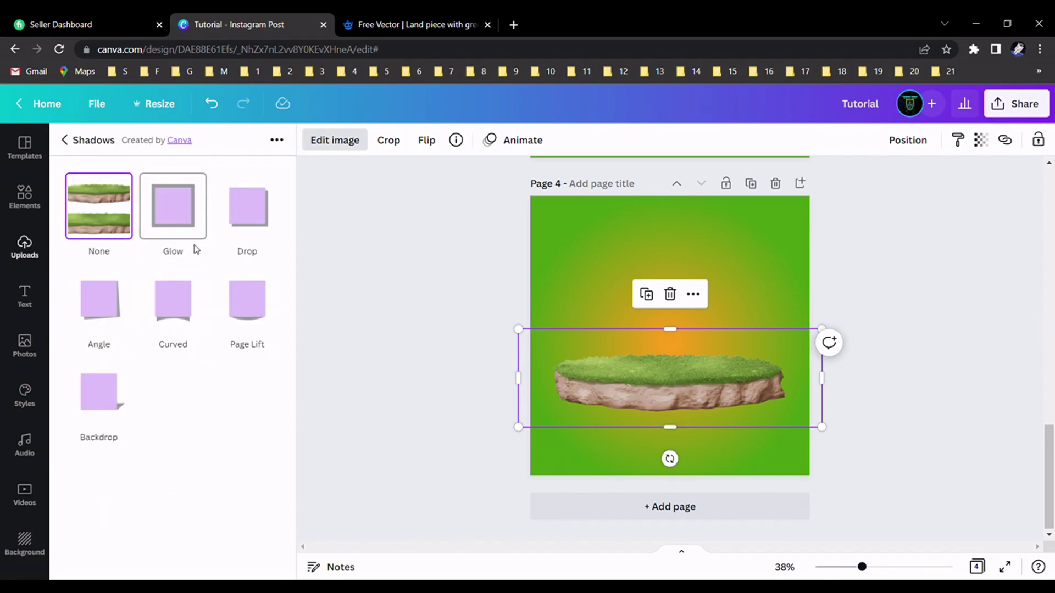
{"action": "left_click", "coordinate": [183, 213]}
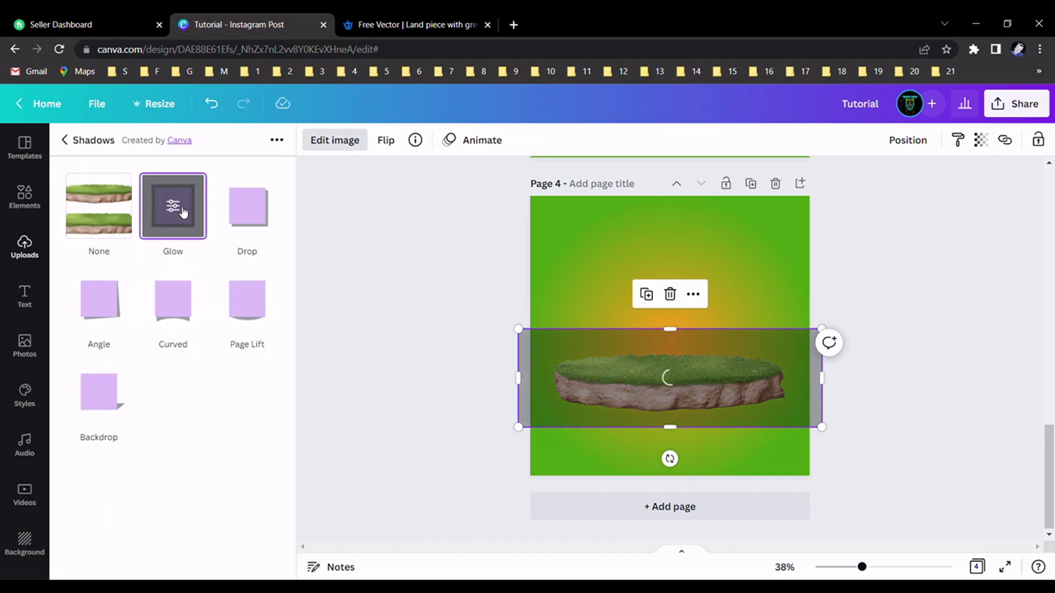
{"action": "left_click", "coordinate": [175, 211]}
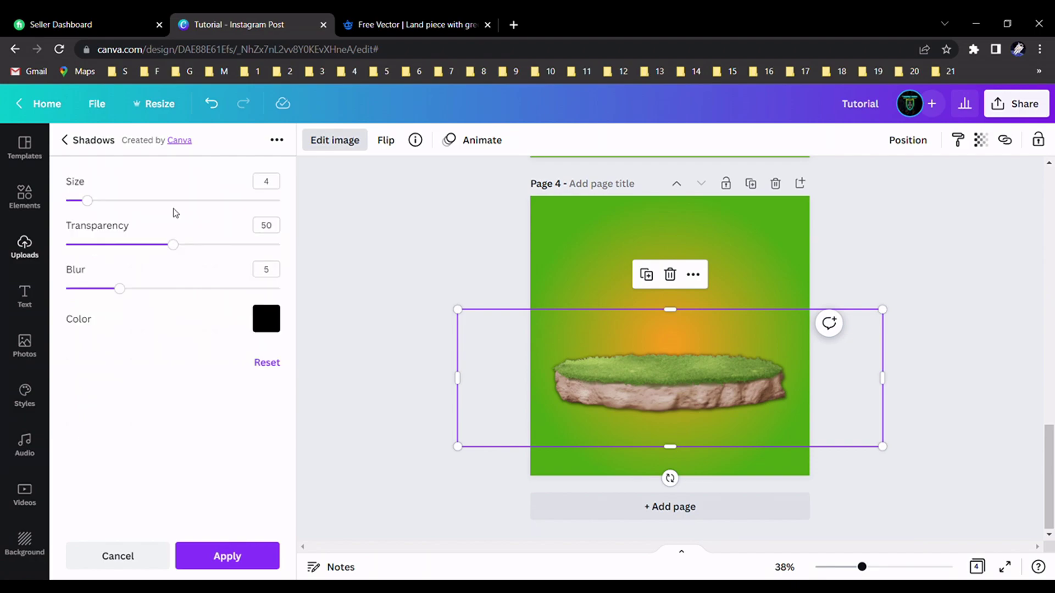
- Set the glow shadow to size 3, transparency 50 and blur 7, and apply it to the grass land piece
{"action": "left_click_drag", "start_coordinate": [88, 201], "coordinate": [83, 202]}
{"action": "mouse_move", "coordinate": [173, 245]}
{"action": "left_mouse_down"}
{"action": "mouse_move", "coordinate": [142, 249]}
{"action": "mouse_move", "coordinate": [192, 250]}
{"action": "mouse_move", "coordinate": [176, 262]}
{"action": "left_mouse_up"}
{"action": "left_click_drag", "start_coordinate": [120, 292], "coordinate": [98, 301]}
{"action": "left_click_drag", "start_coordinate": [136, 297], "coordinate": [147, 297]}
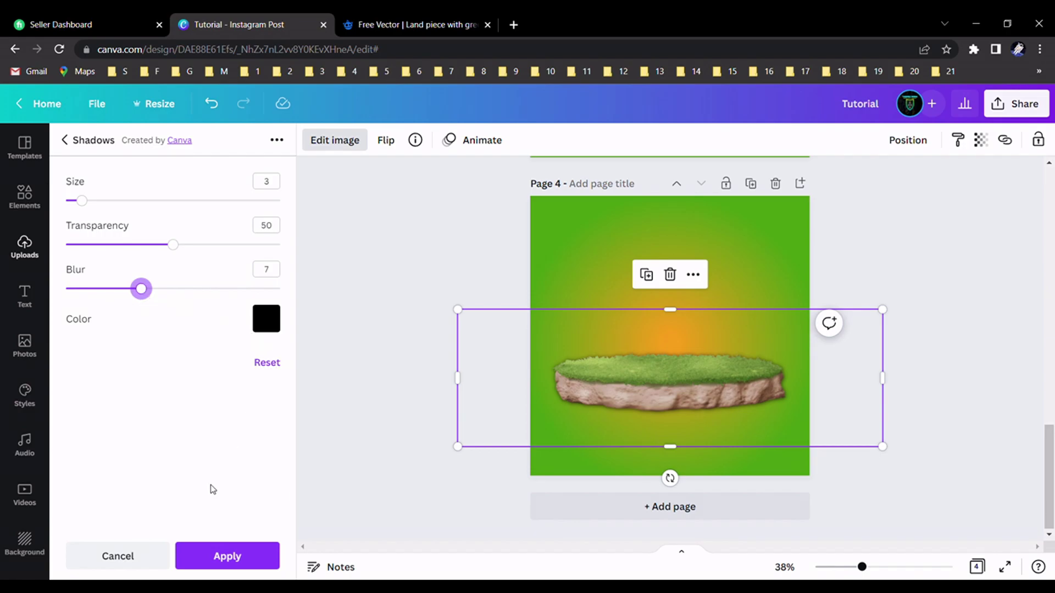
{"action": "left_click", "coordinate": [224, 559]}
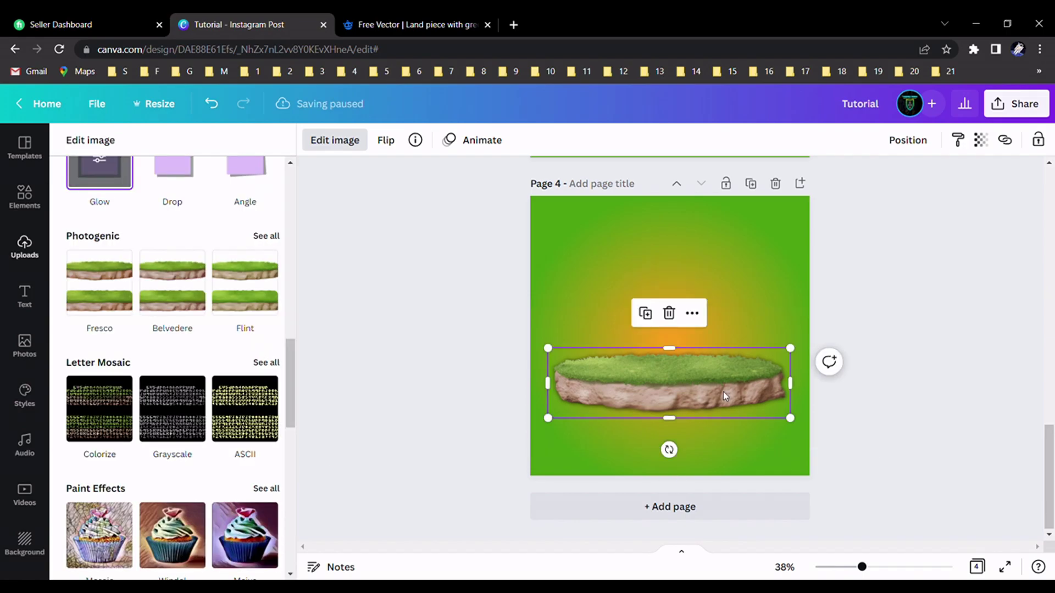
- Shrink the grass land piece slightly and center it horizontally a little lower on page 4
{"action": "left_click_drag", "start_coordinate": [554, 356], "coordinate": [574, 357]}
{"action": "double_click", "coordinate": [698, 399]}
{"action": "left_click_drag", "start_coordinate": [698, 399], "coordinate": [695, 397]}
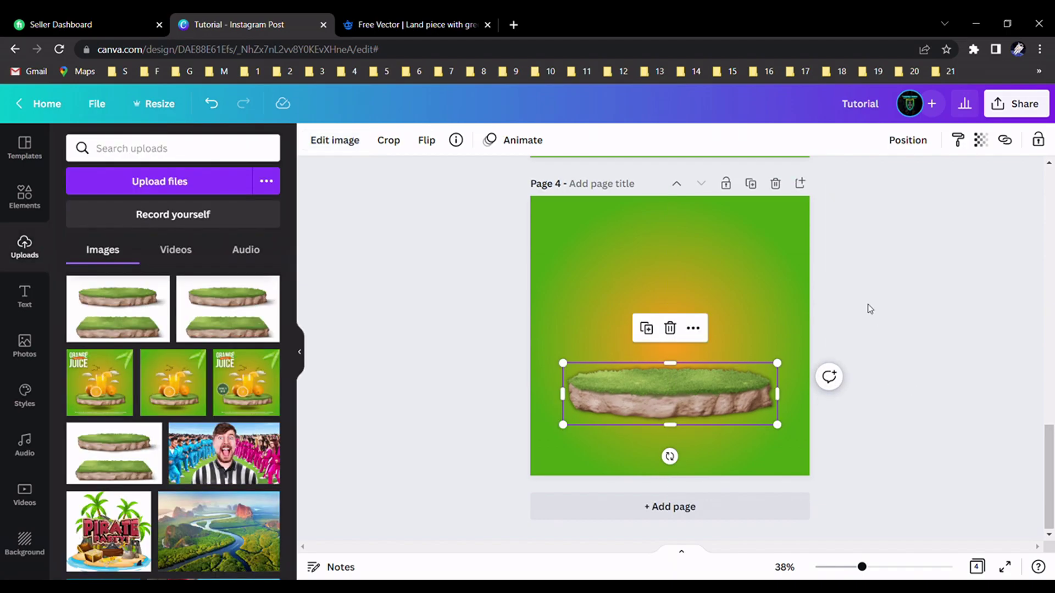
{"action": "left_click", "coordinate": [869, 309]}
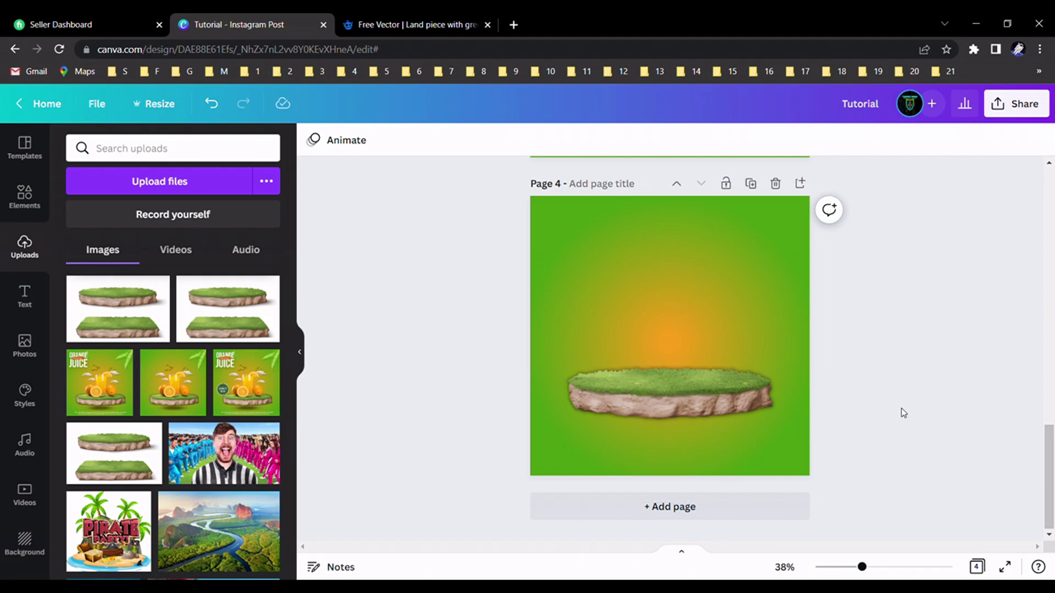
- Compare with the finished page 2 design, search the elements for "shadow" and add the narrow dark oval shadow to page 4
{"action": "scroll", "coordinate": [901, 407], "scroll_direction": "up", "scroll_amount": 10}
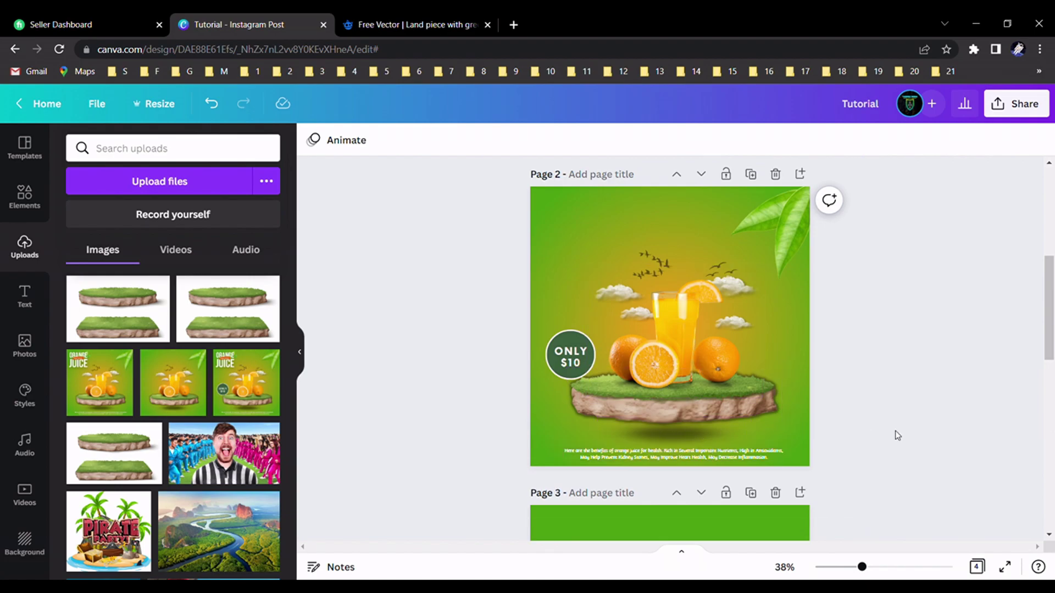
{"action": "scroll", "coordinate": [894, 433], "scroll_direction": "down", "scroll_amount": 10}
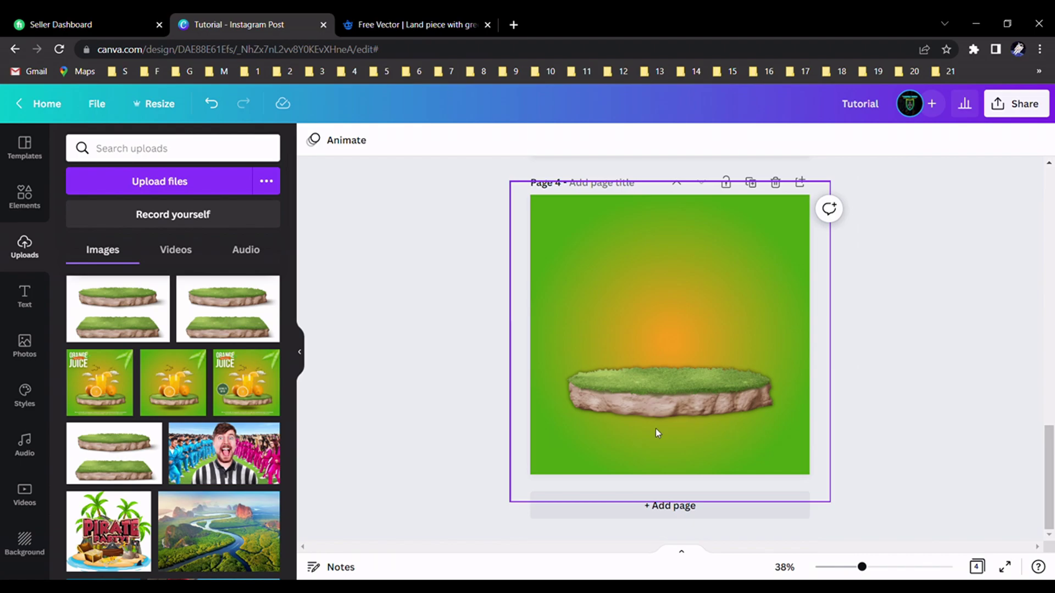
{"action": "left_click", "coordinate": [707, 397]}
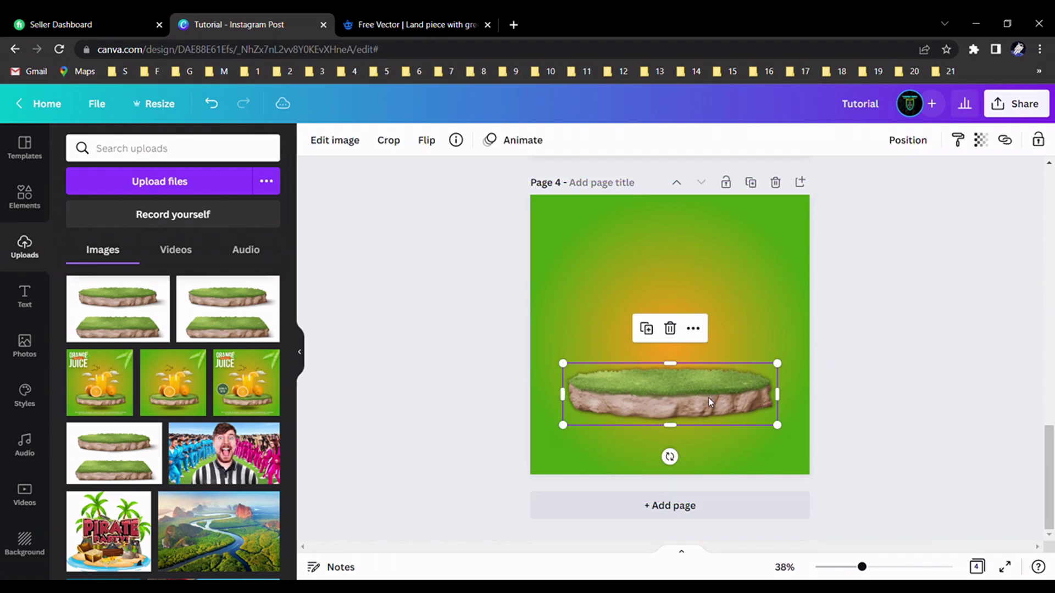
{"action": "left_click", "coordinate": [704, 447]}
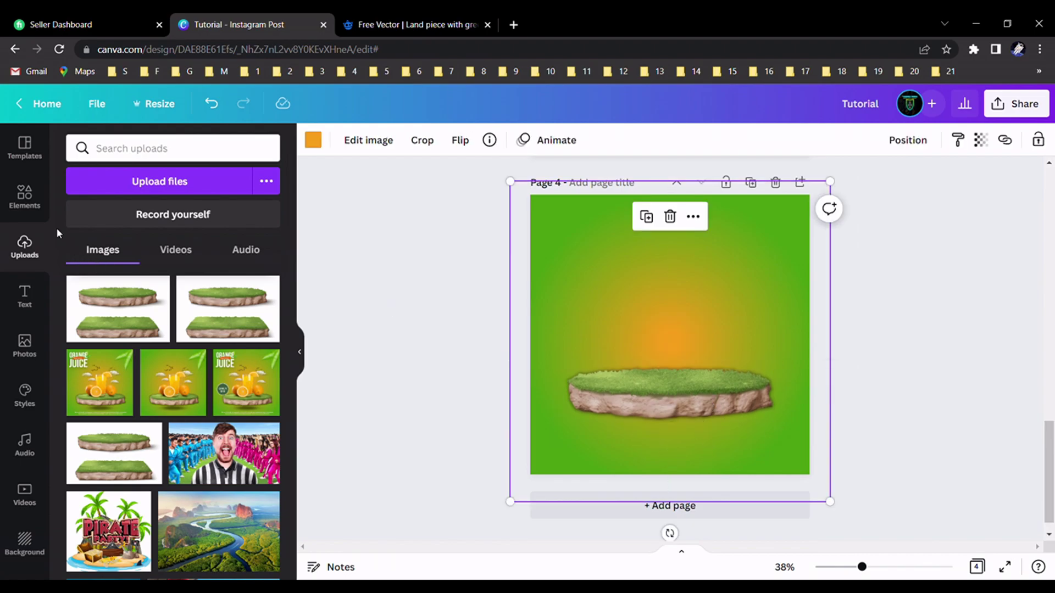
{"action": "left_click", "coordinate": [34, 206]}
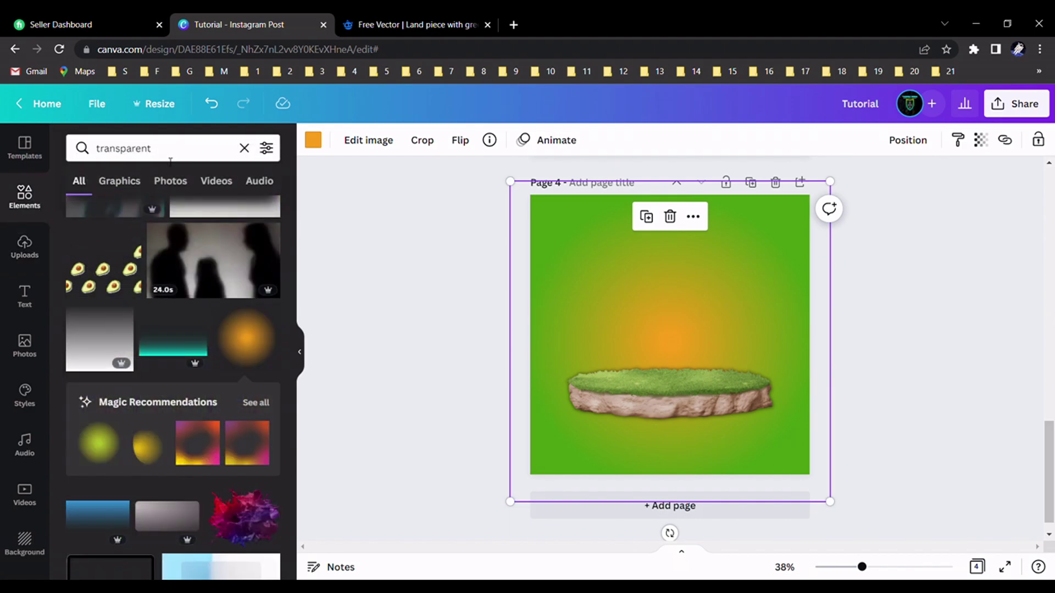
{"action": "left_click", "coordinate": [242, 147]}
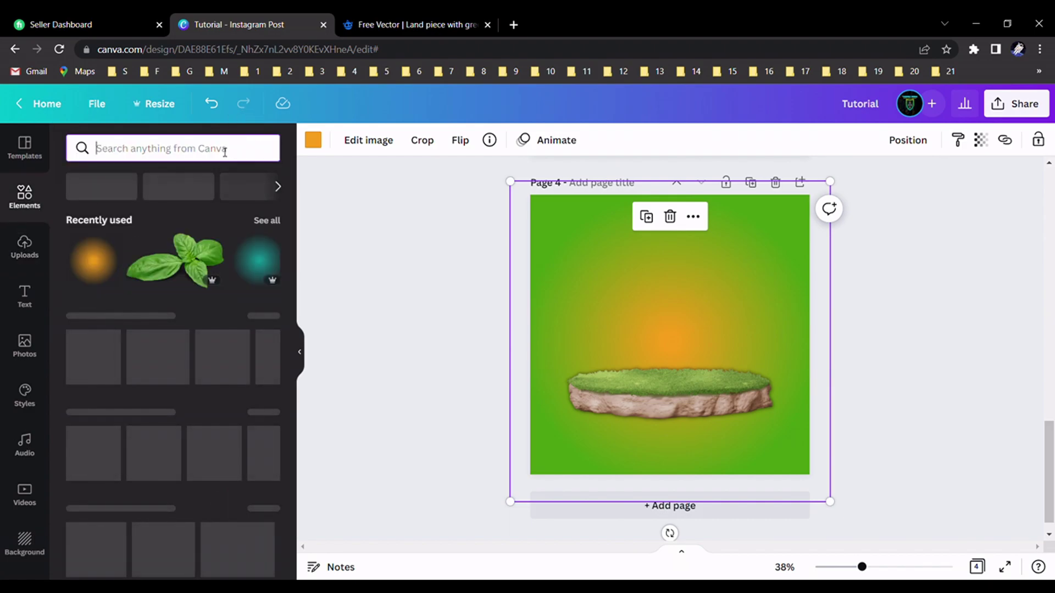
{"action": "type", "text": "shadow"}
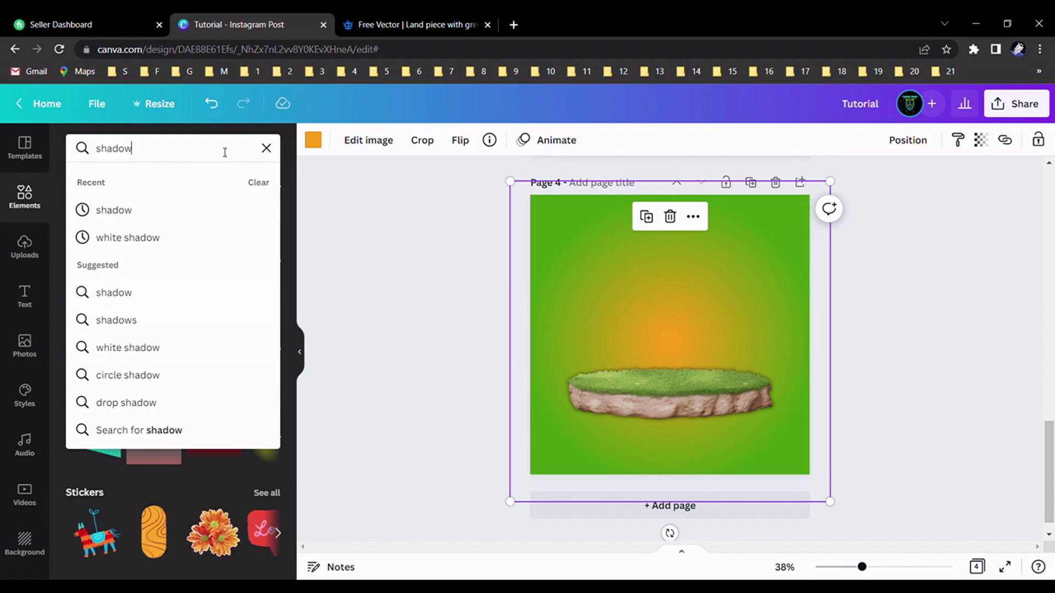
{"action": "key", "text": "Return"}
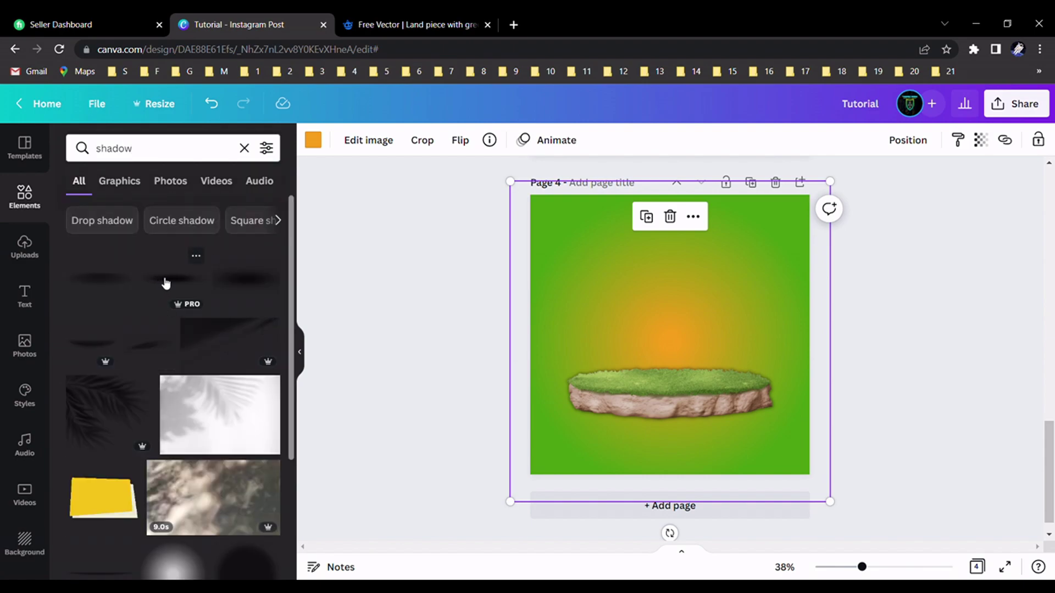
{"action": "left_click", "coordinate": [176, 282]}
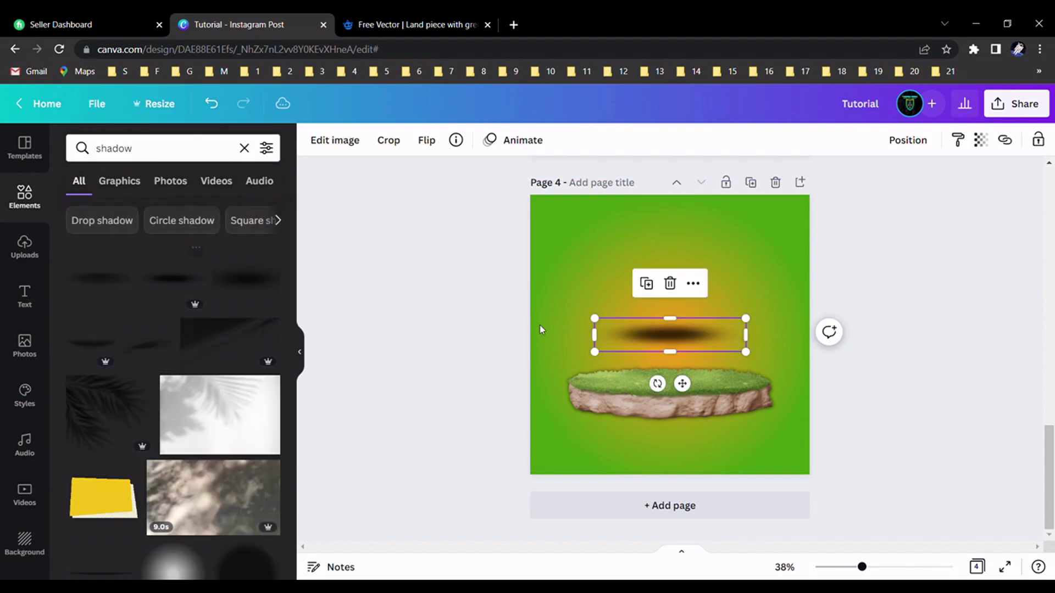
- Place the oval shadow centered beneath the grass land piece and lower the land slightly toward it
{"action": "left_click_drag", "start_coordinate": [662, 337], "coordinate": [696, 448]}
{"action": "left_click_drag", "start_coordinate": [717, 392], "coordinate": [721, 399]}
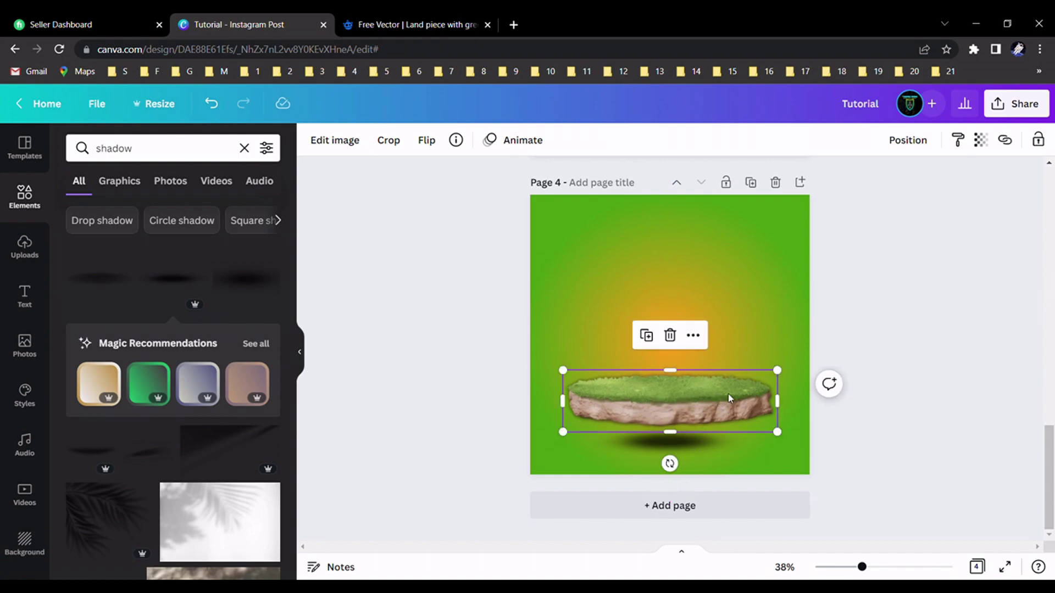
{"action": "left_click", "coordinate": [848, 416]}
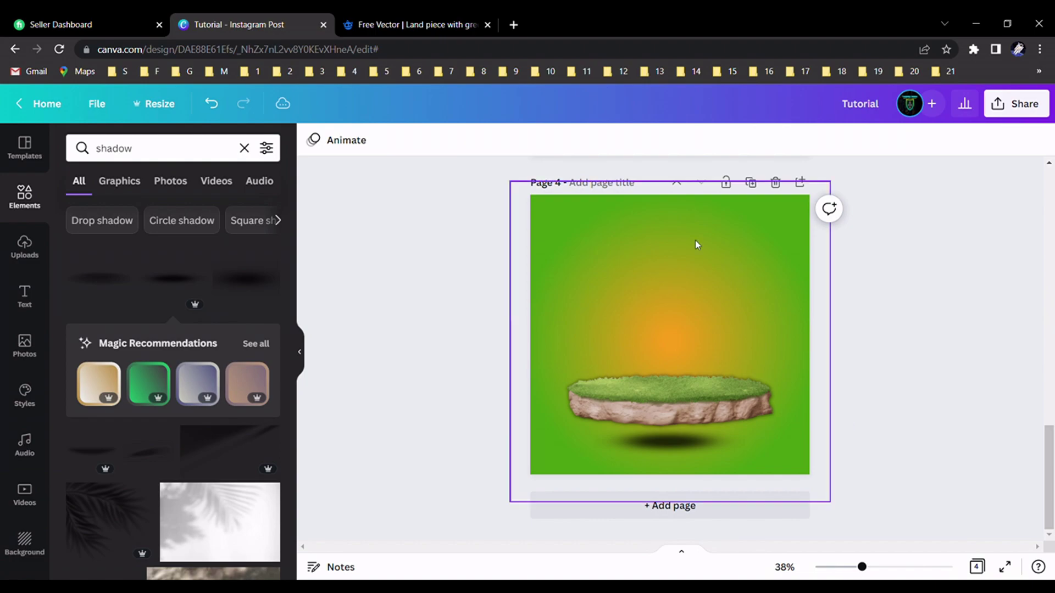
- Set the transparency of the oval shadow beneath the grass land to 60
{"action": "left_click", "coordinate": [677, 437]}
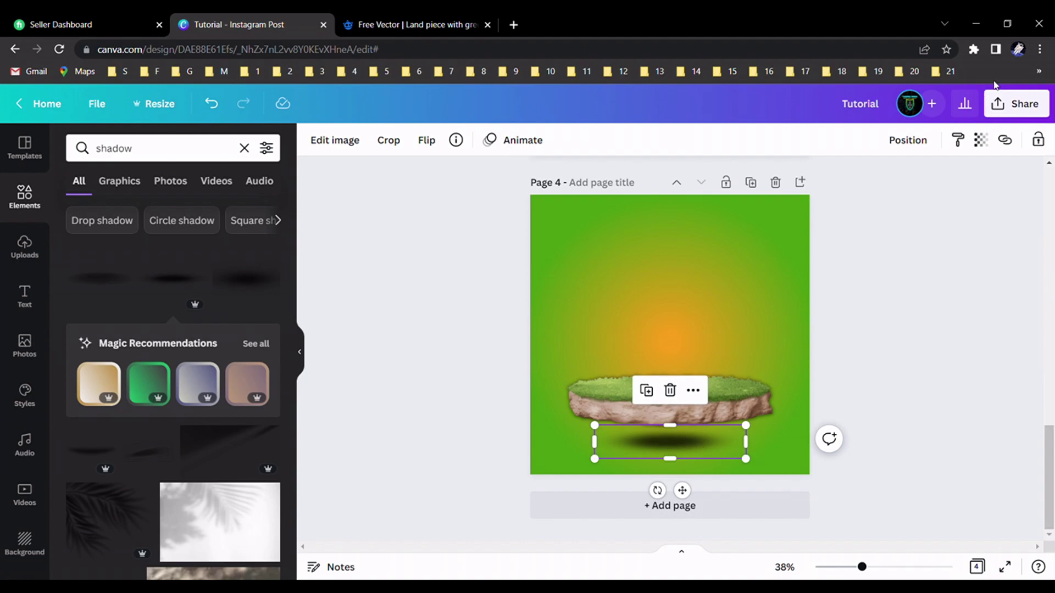
{"action": "left_click", "coordinate": [984, 141]}
{"action": "left_click_drag", "start_coordinate": [979, 199], "coordinate": [926, 213]}
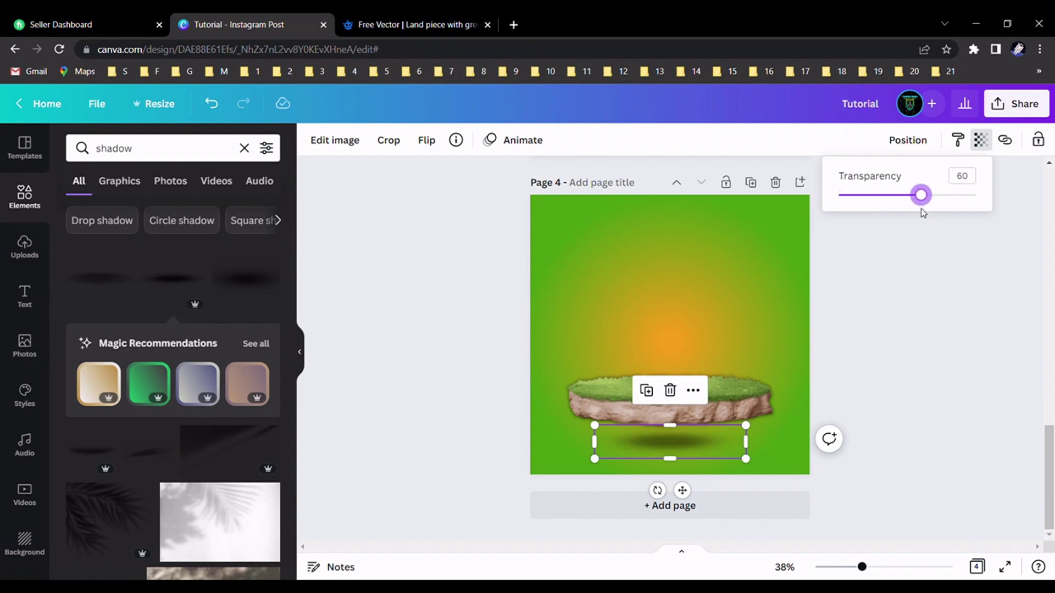
{"action": "left_click", "coordinate": [908, 322]}
{"action": "left_click", "coordinate": [908, 321]}
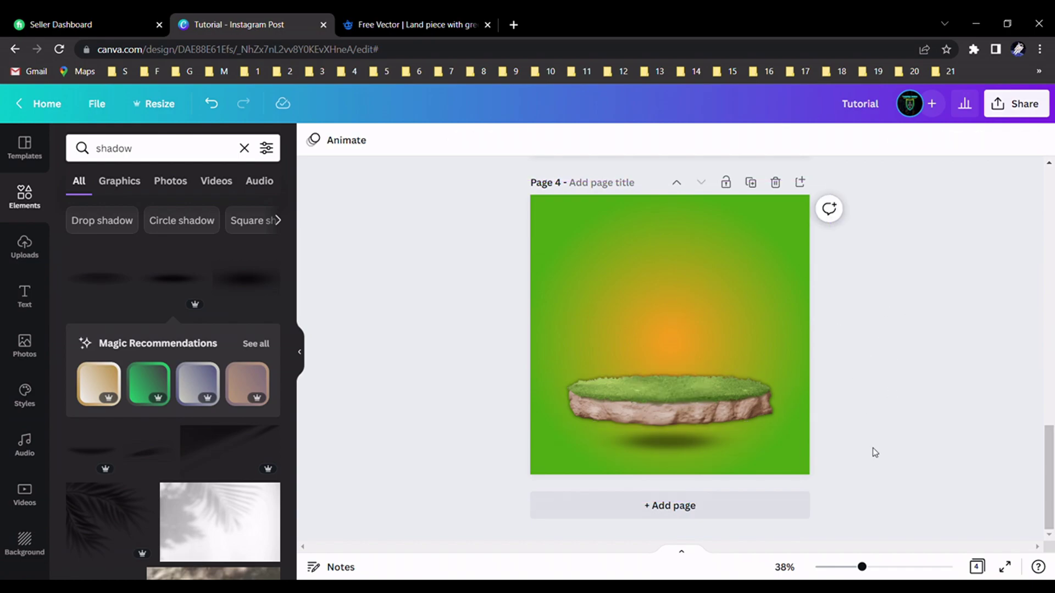
- Lock the orange glow on page 4 and group the grass land piece with its oval shadow
{"action": "left_click", "coordinate": [686, 330]}
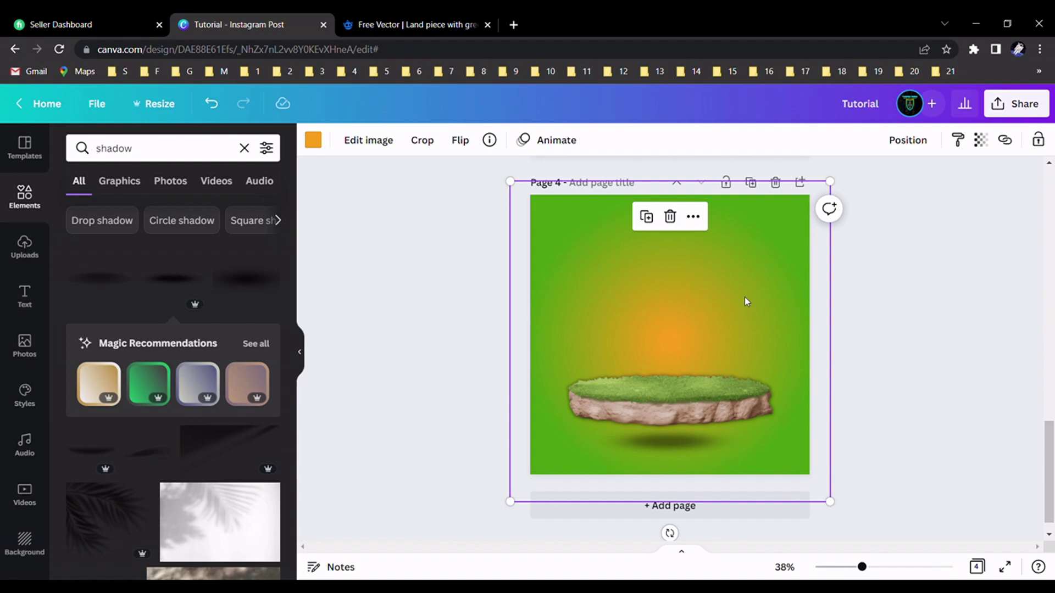
{"action": "left_click", "coordinate": [1037, 140]}
{"action": "left_click", "coordinate": [682, 351]}
{"action": "left_click_drag", "start_coordinate": [675, 344], "coordinate": [676, 476]}
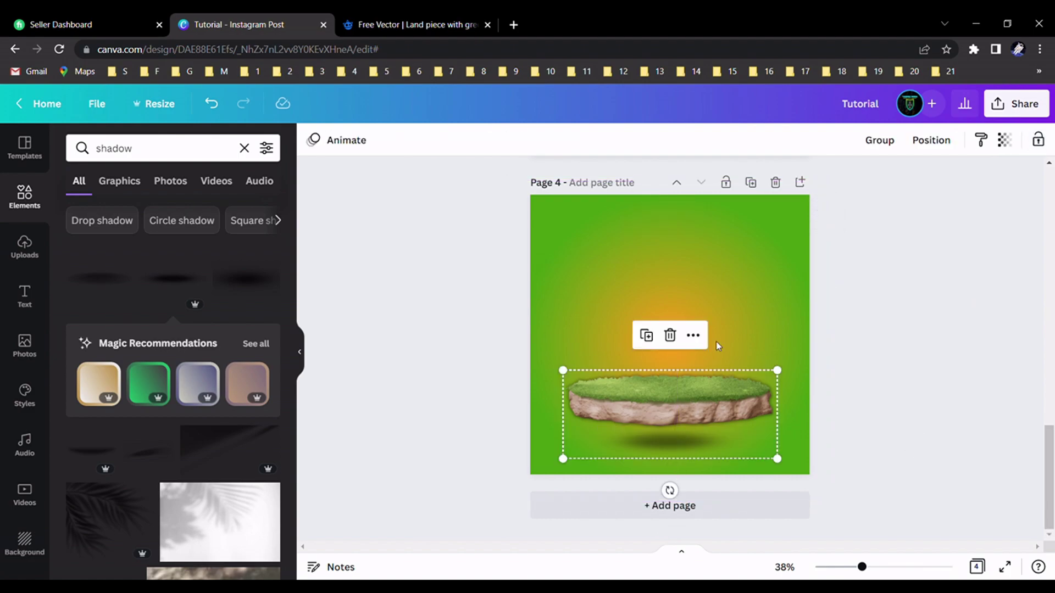
{"action": "left_click", "coordinate": [876, 147]}
{"action": "left_click", "coordinate": [907, 393]}
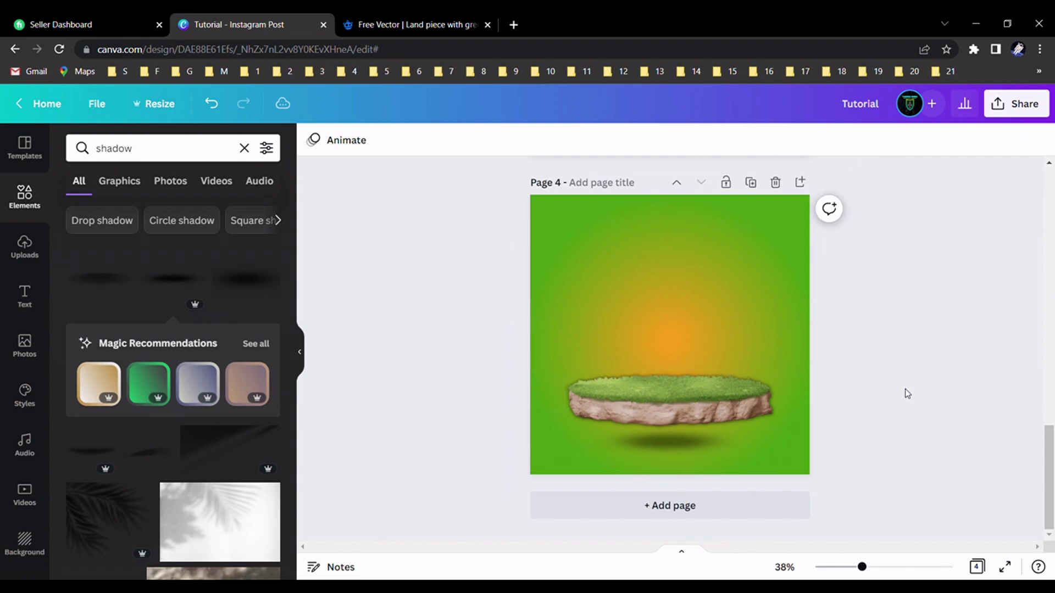
- Check the orange juice image in the finished page 2 design and search the elements for "orange juice"
{"action": "scroll", "coordinate": [907, 393], "scroll_direction": "up", "scroll_amount": 10}
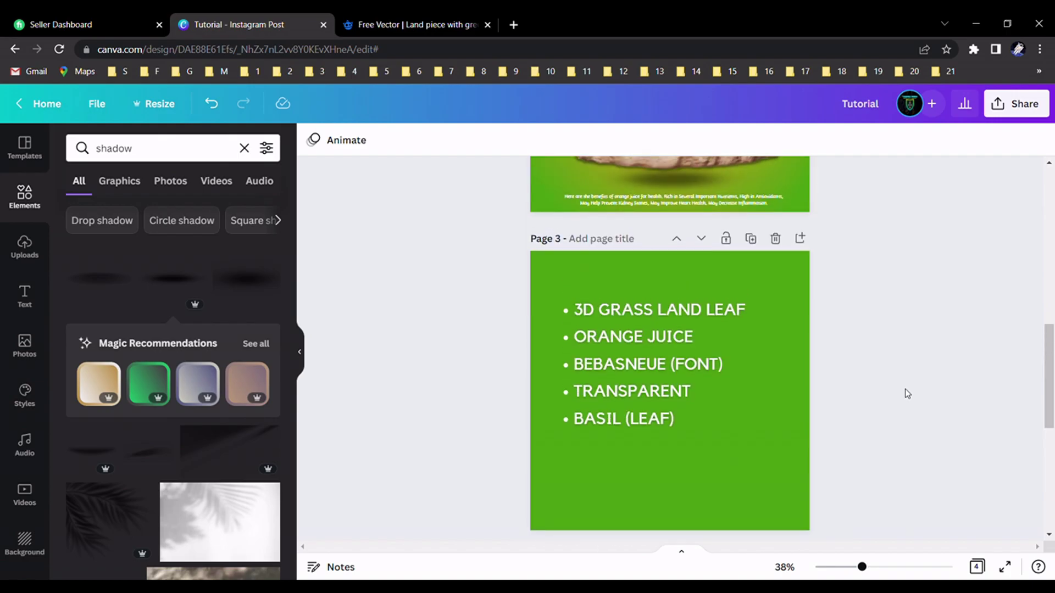
{"action": "left_click", "coordinate": [664, 305]}
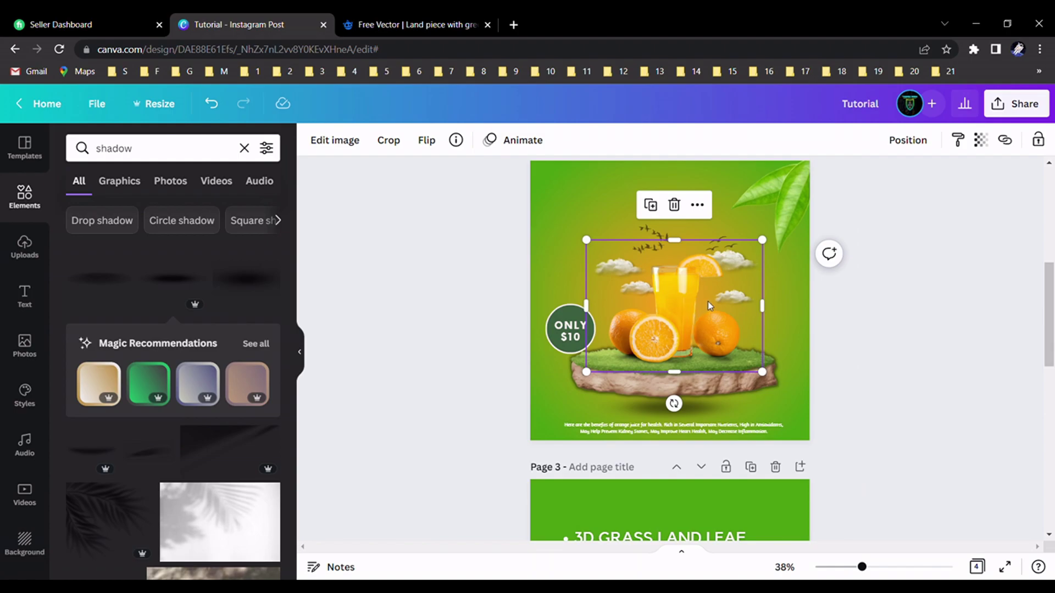
{"action": "scroll", "coordinate": [708, 305], "scroll_direction": "down", "scroll_amount": 10}
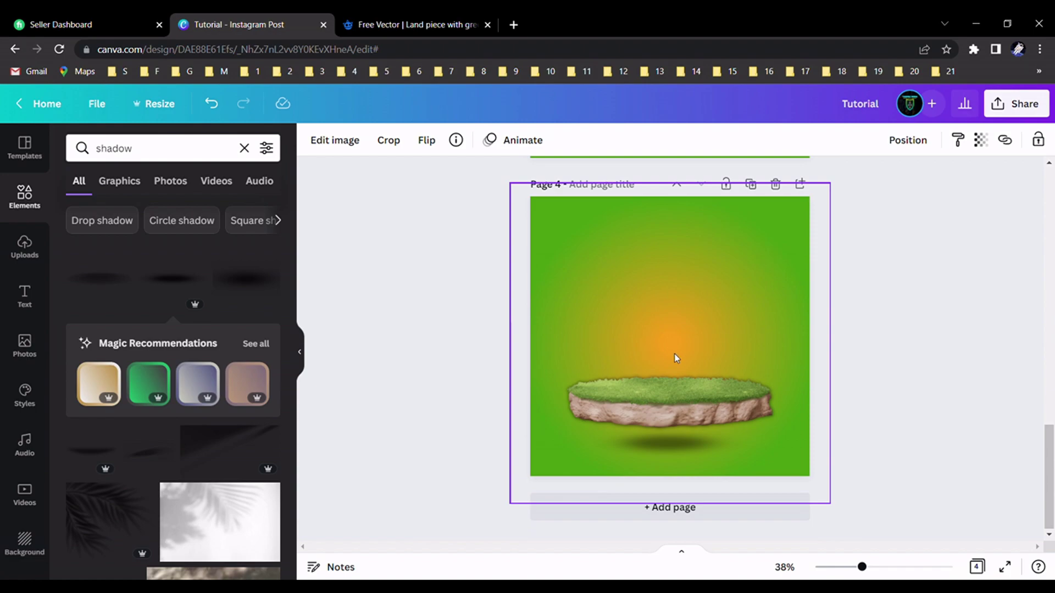
{"action": "left_click", "coordinate": [245, 149]}
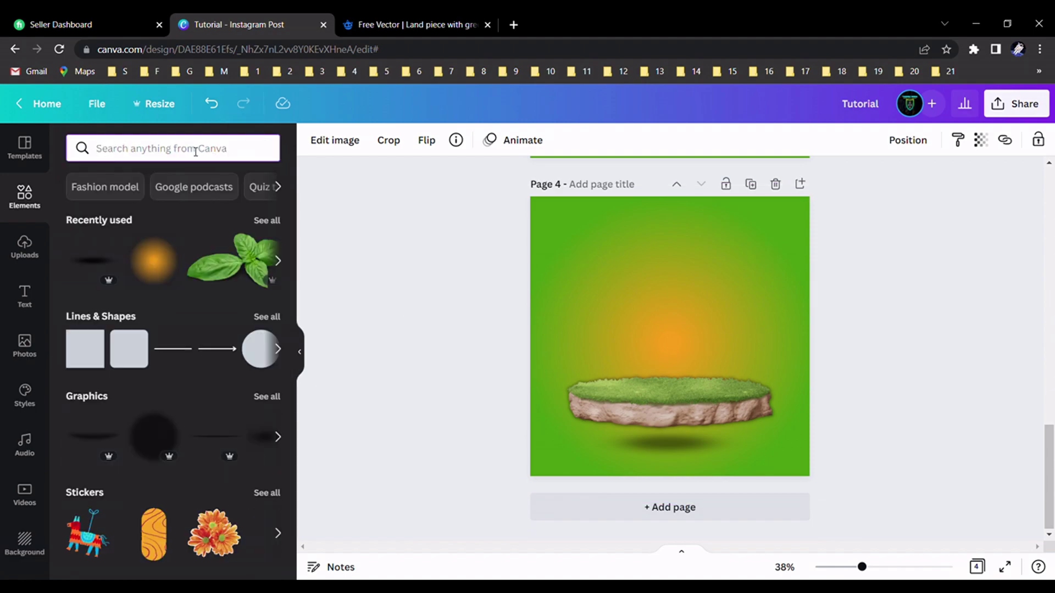
{"action": "type", "text": "o"}
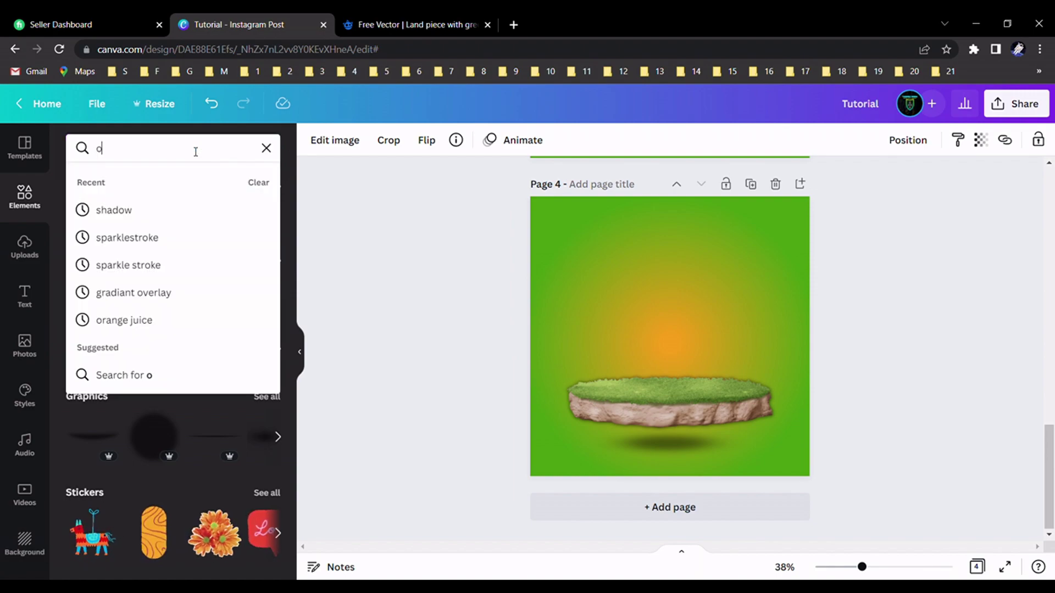
{"action": "type", "text": "ran"}
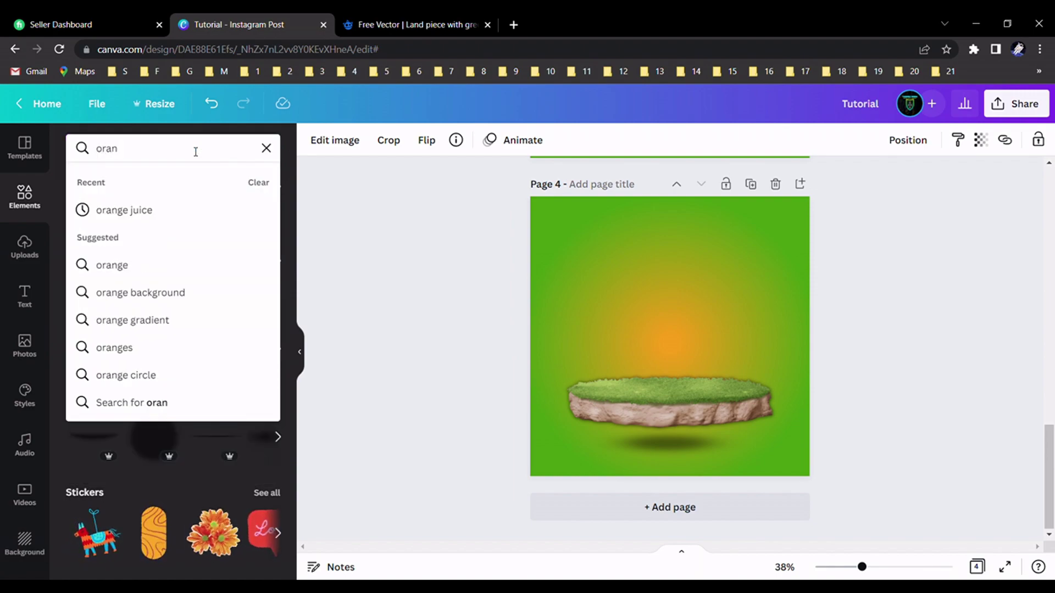
{"action": "left_click", "coordinate": [182, 211]}
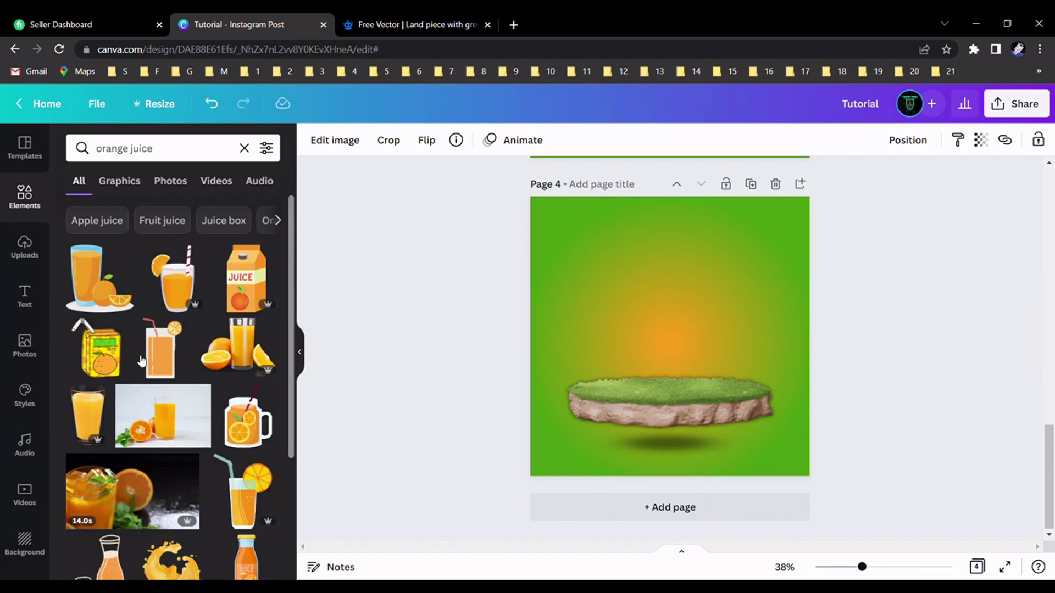
- Look through the orange juice results, graphics only and all types, for the juice glass with oranges used on page 2
{"action": "left_click", "coordinate": [121, 184]}
{"action": "scroll", "coordinate": [154, 328], "scroll_direction": "down", "scroll_amount": 5}
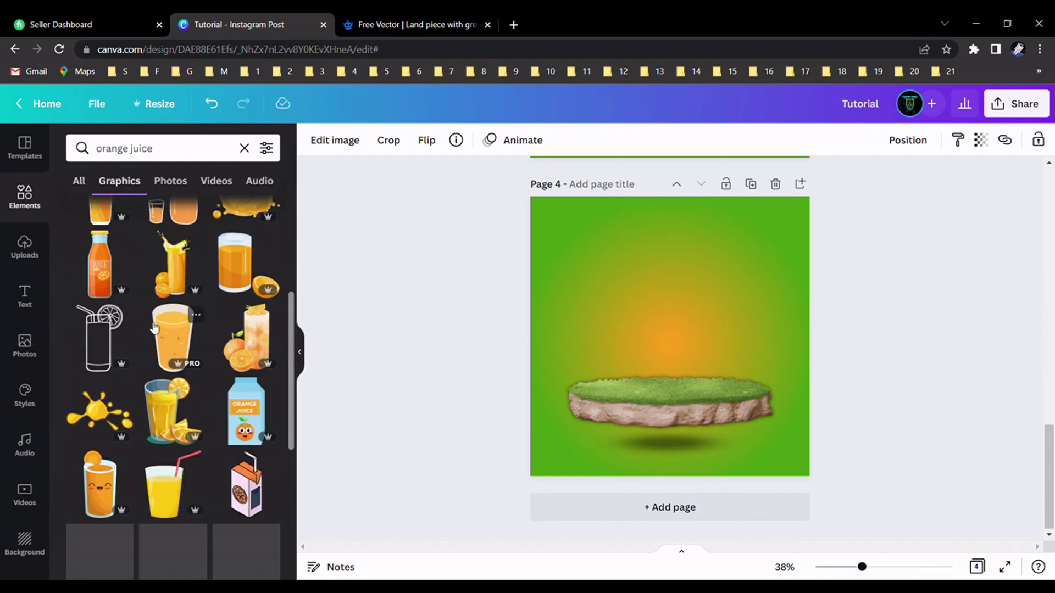
{"action": "scroll", "coordinate": [154, 328], "scroll_direction": "down", "scroll_amount": 5}
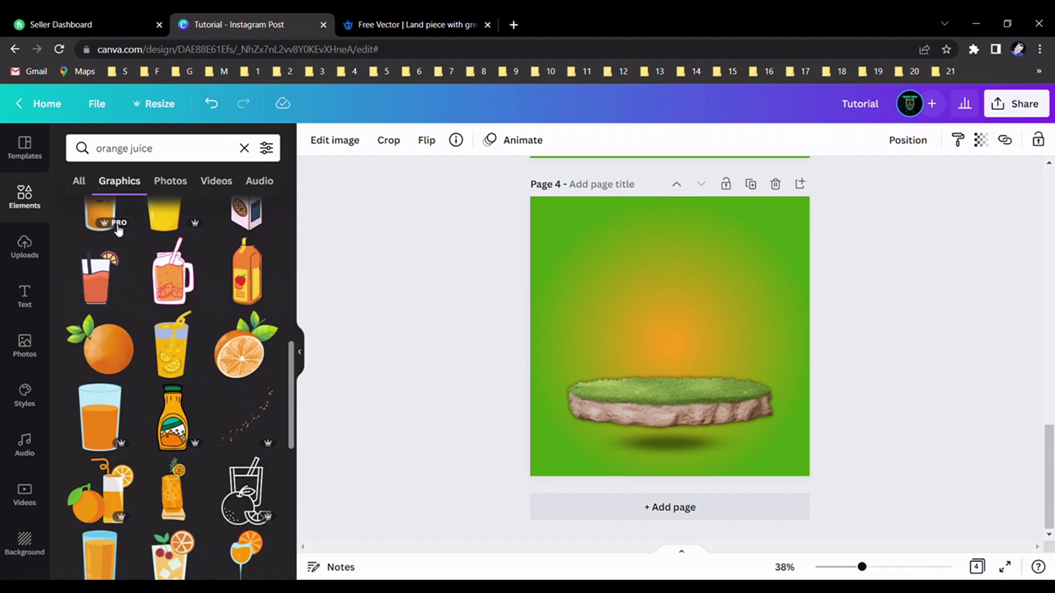
{"action": "left_click", "coordinate": [79, 183]}
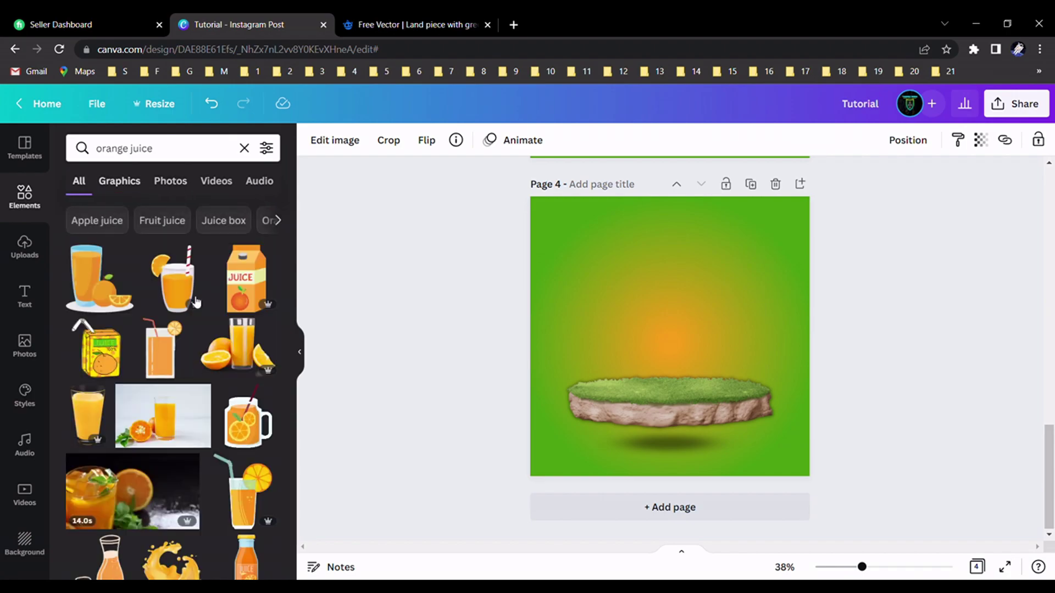
{"action": "scroll", "coordinate": [209, 275], "scroll_direction": "down", "scroll_amount": 5}
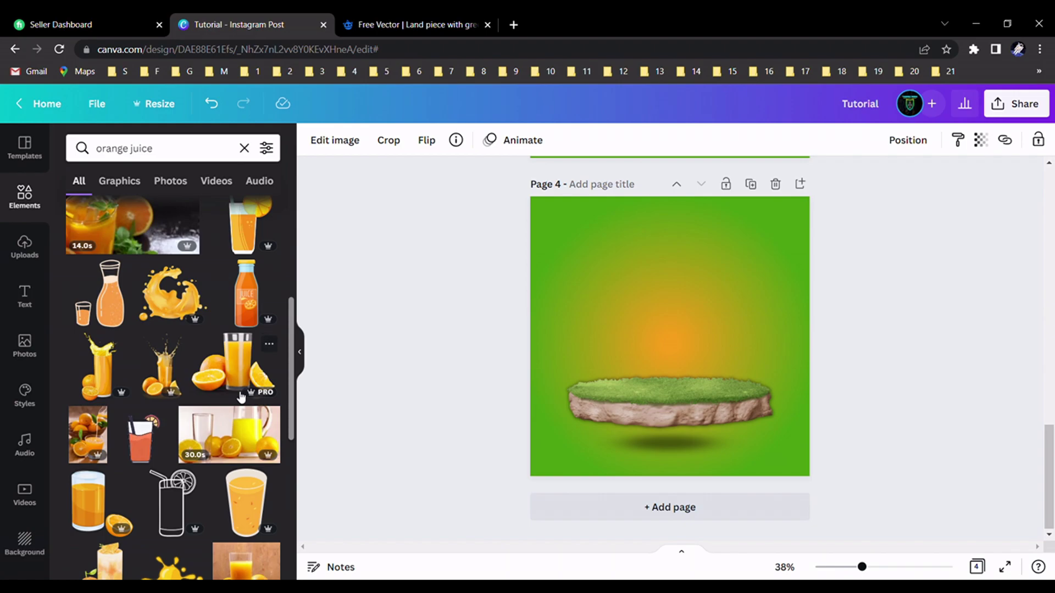
{"action": "scroll", "coordinate": [242, 396], "scroll_direction": "down", "scroll_amount": 2}
{"action": "scroll", "coordinate": [220, 384], "scroll_direction": "up", "scroll_amount": 3}
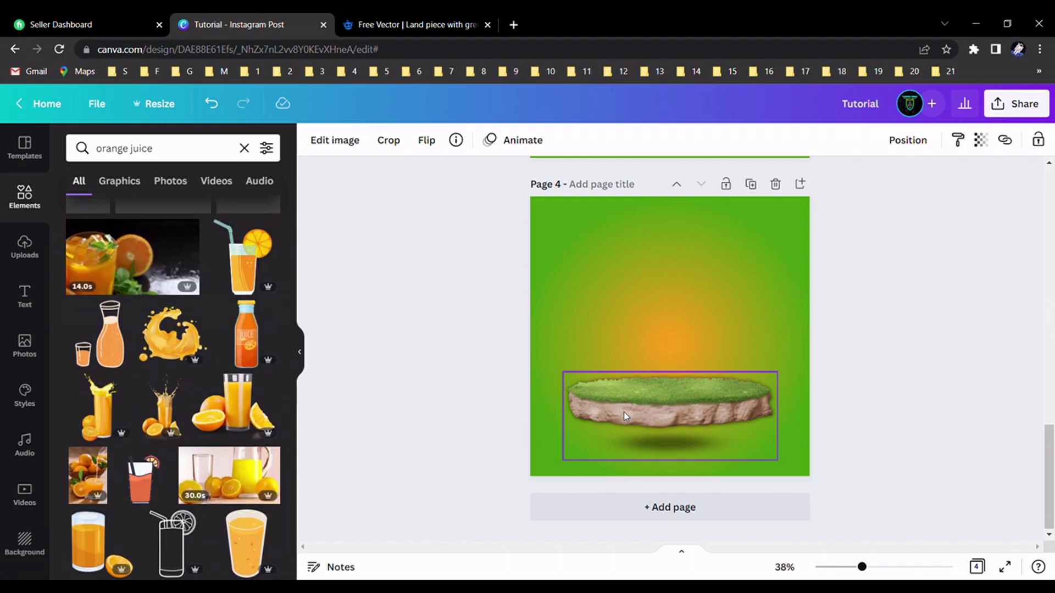
- Copy the juice glass with oranges from page 2 to page 4 and stand it centered on the grass land piece
{"action": "scroll", "coordinate": [625, 412], "scroll_direction": "up", "scroll_amount": 10}
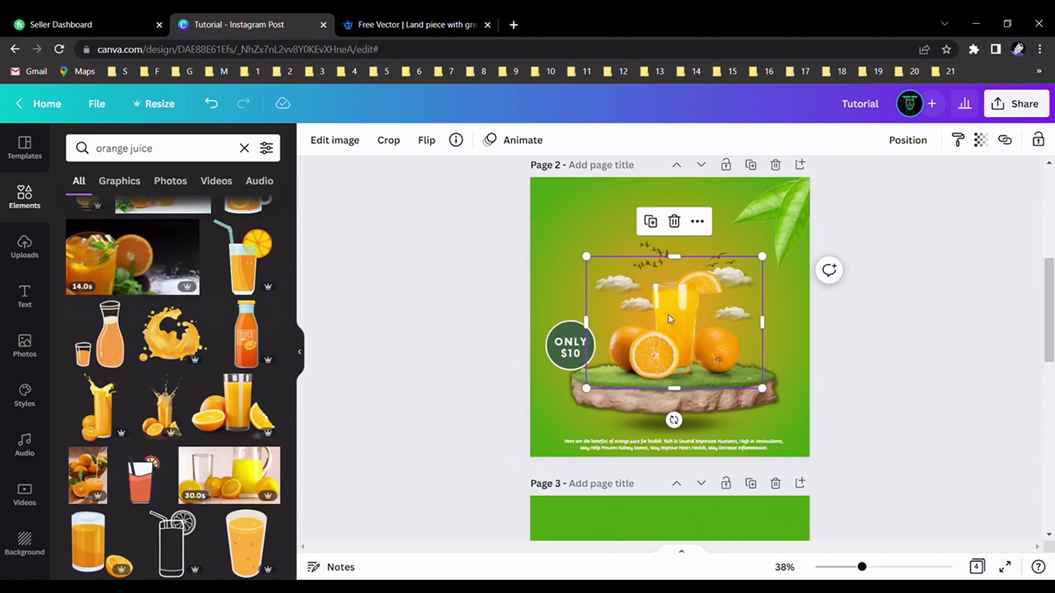
{"action": "right_click", "coordinate": [672, 347]}
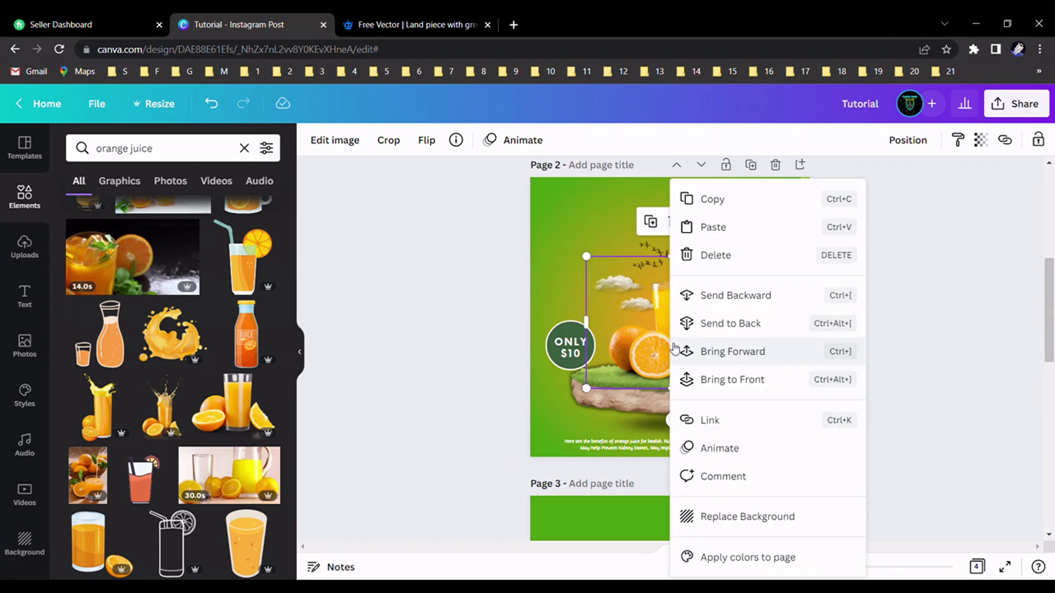
{"action": "left_click", "coordinate": [717, 207]}
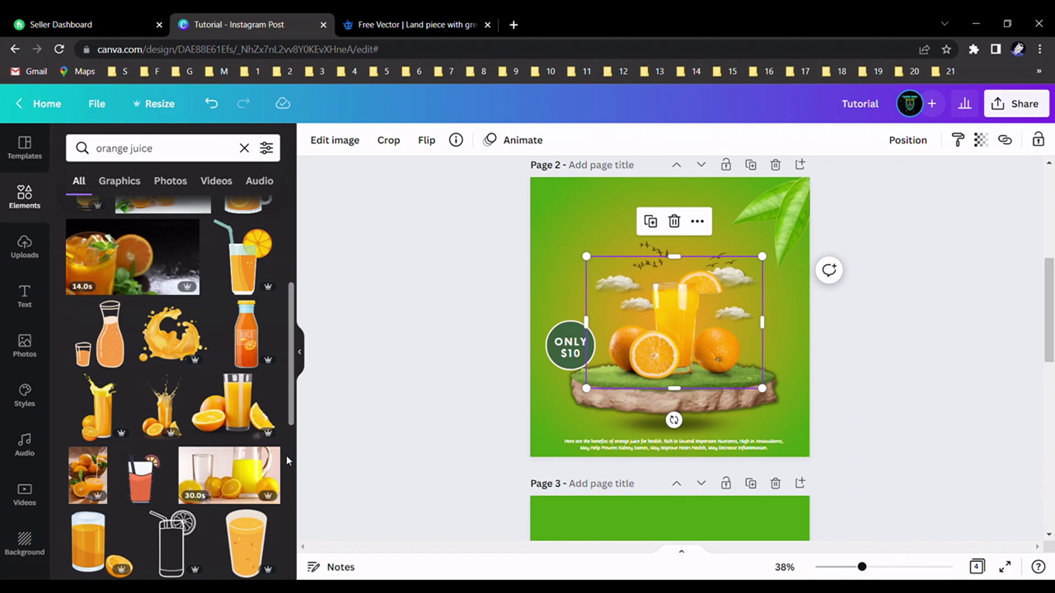
{"action": "scroll", "coordinate": [192, 400], "scroll_direction": "down", "scroll_amount": 5}
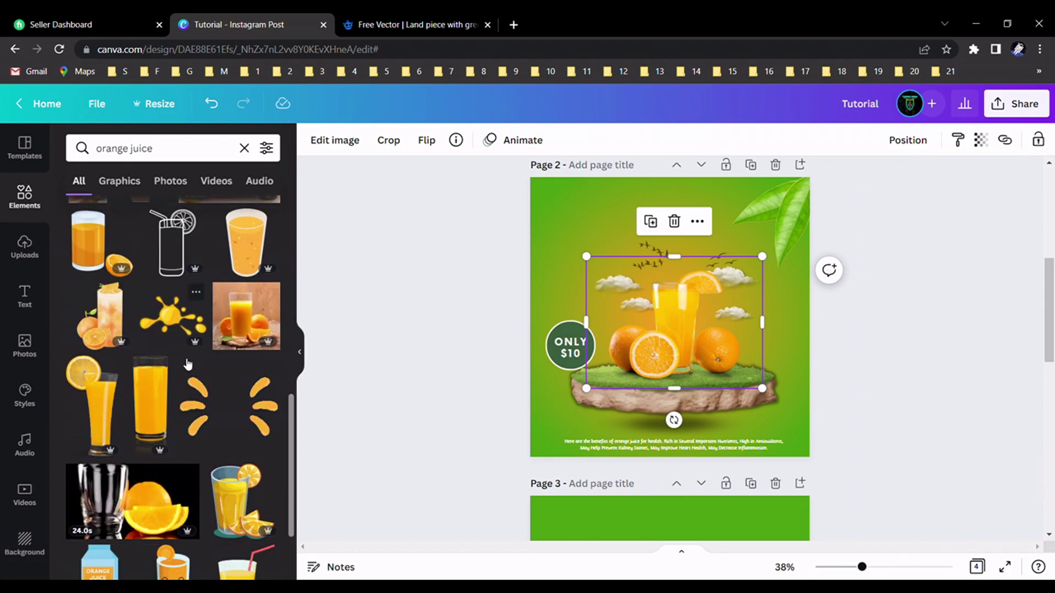
{"action": "scroll", "coordinate": [191, 400], "scroll_direction": "down", "scroll_amount": 4}
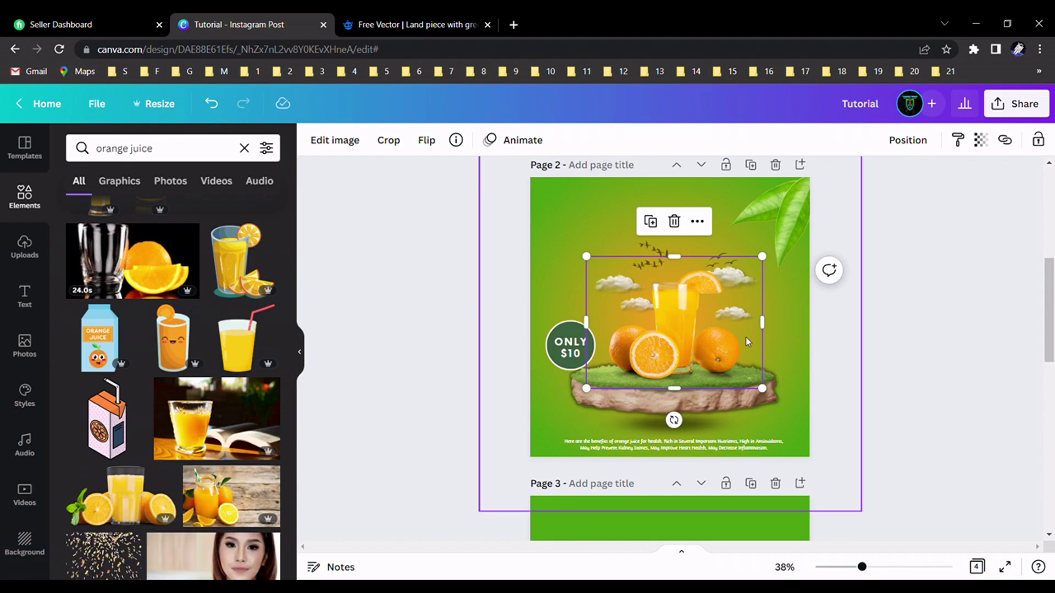
{"action": "right_click", "coordinate": [679, 339]}
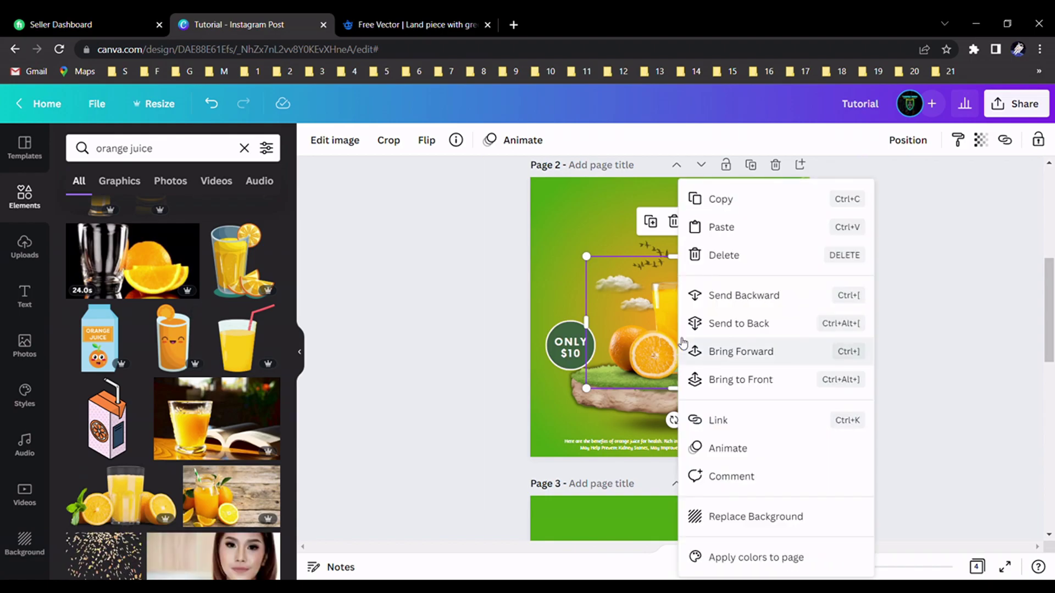
{"action": "left_click", "coordinate": [734, 205]}
{"action": "scroll", "coordinate": [871, 371], "scroll_direction": "down", "scroll_amount": 10}
{"action": "left_click", "coordinate": [685, 360]}
{"action": "key", "text": "ctrl+v"}
{"action": "left_click_drag", "start_coordinate": [685, 360], "coordinate": [686, 360]}
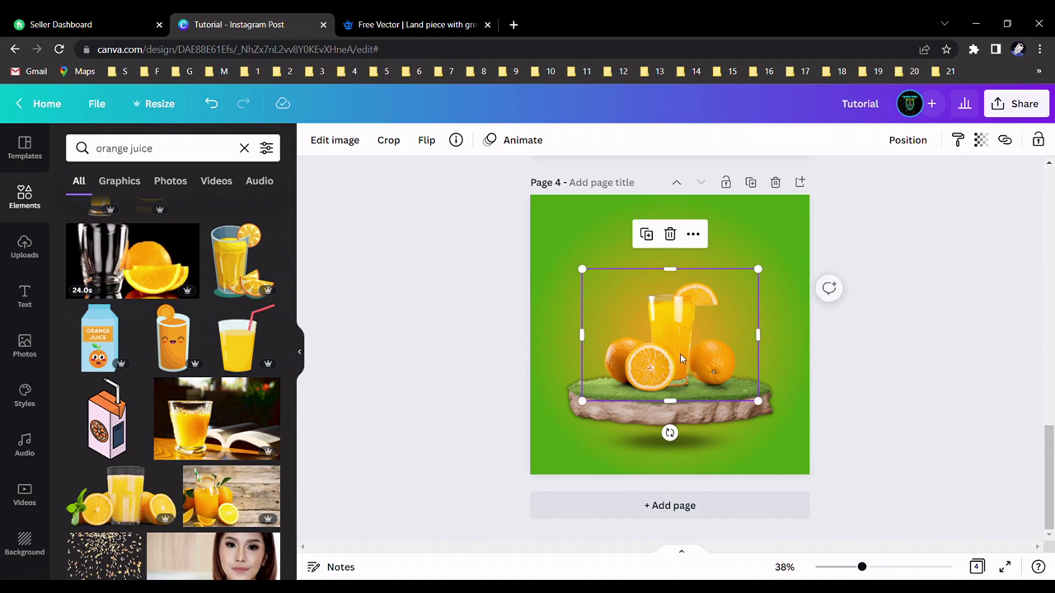
{"action": "left_click", "coordinate": [895, 375]}
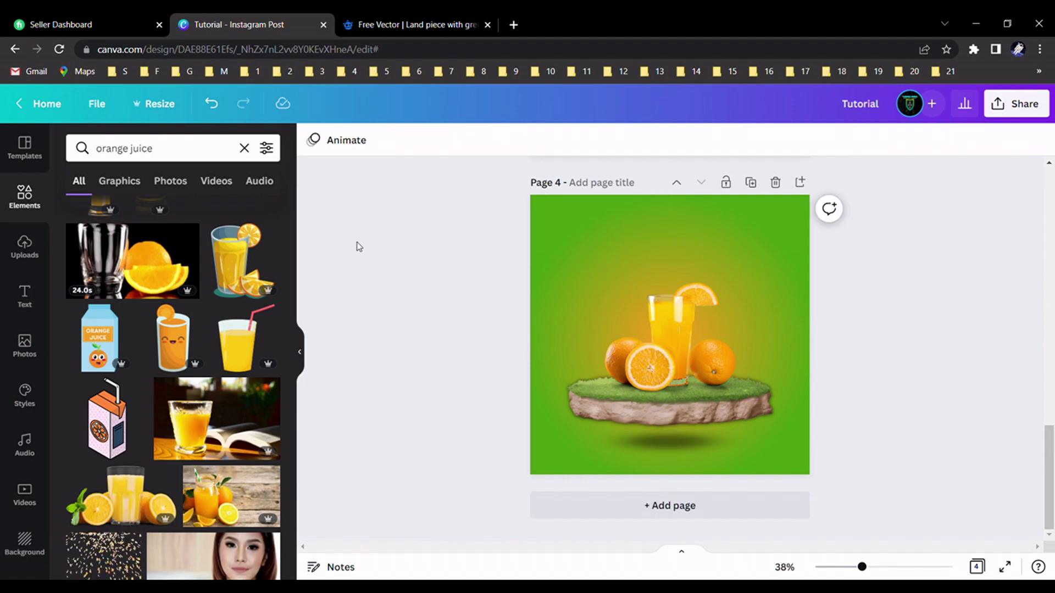
- Search the elements for "clouds", add the realistic white-gray cloud to page 4 and place it small at the upper left of the juice glass
{"action": "left_click", "coordinate": [244, 148]}
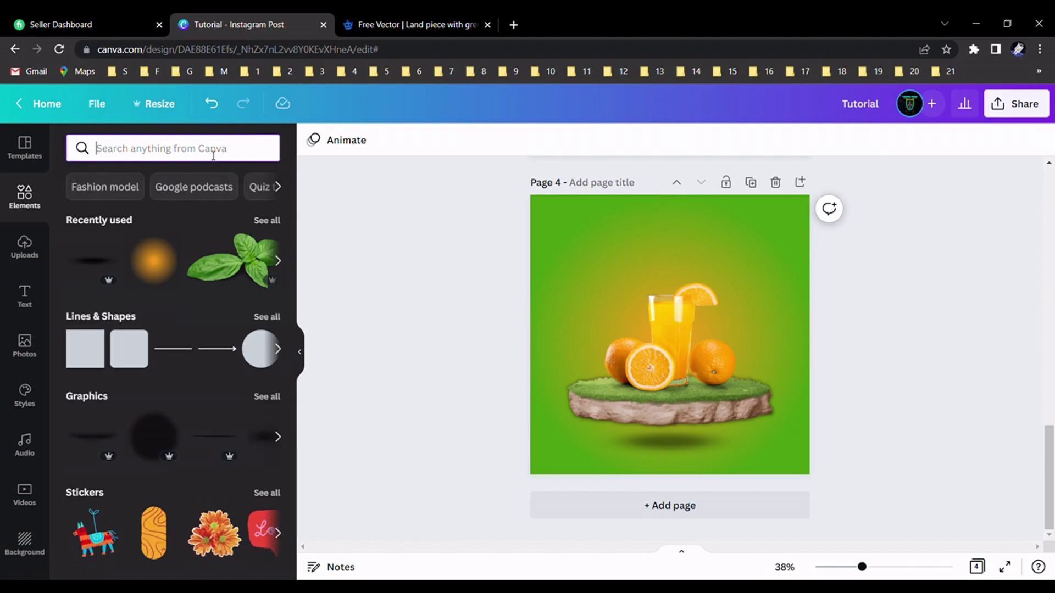
{"action": "type", "text": "clouds"}
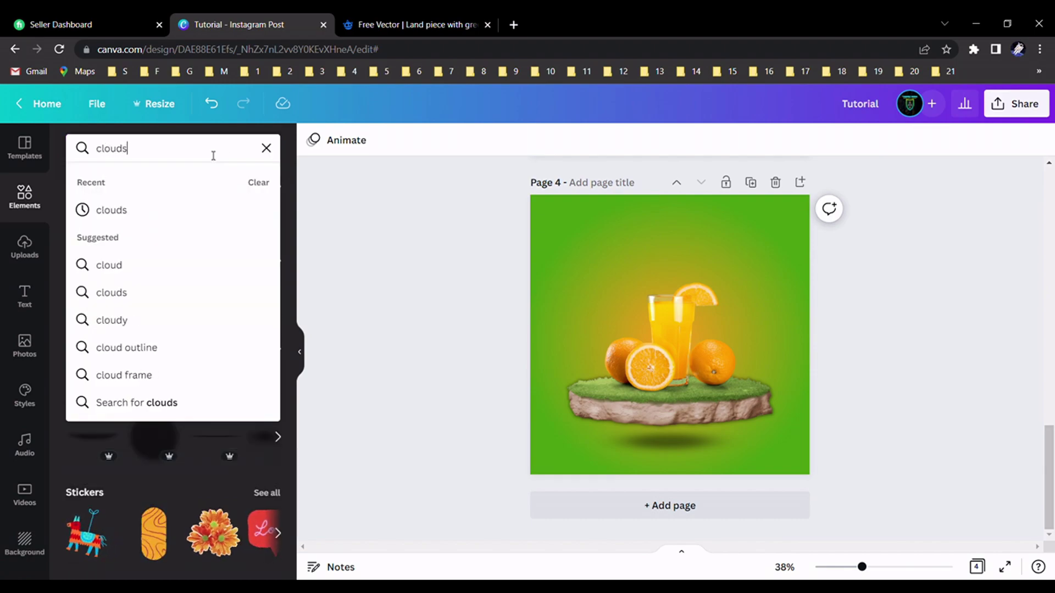
{"action": "key", "text": "Return"}
{"action": "scroll", "coordinate": [192, 340], "scroll_direction": "down", "scroll_amount": 2}
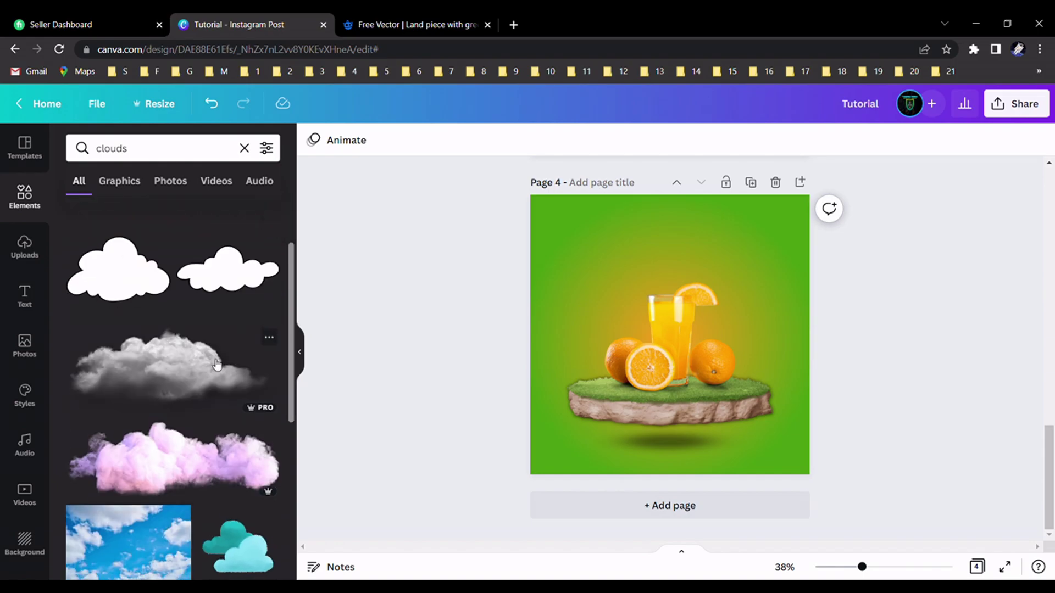
{"action": "left_click", "coordinate": [172, 373]}
{"action": "left_click_drag", "start_coordinate": [684, 378], "coordinate": [631, 343]}
{"action": "left_click", "coordinate": [572, 313]}
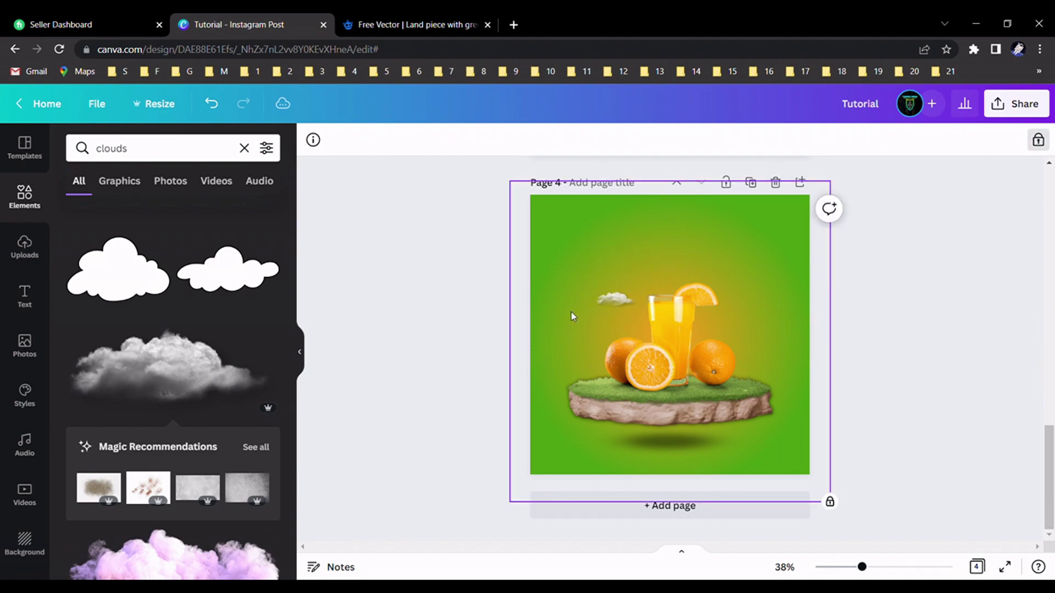
- Add three more small copies of the realistic cloud, two stacked right of the juice glass and one lower on its left
{"action": "left_click", "coordinate": [155, 377]}
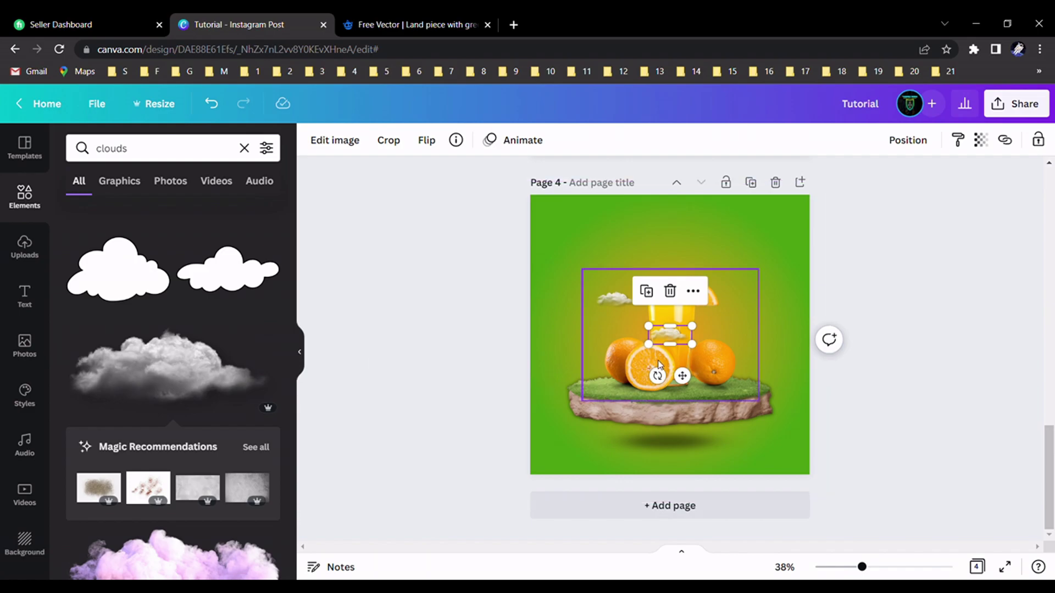
{"action": "left_click_drag", "start_coordinate": [681, 375], "coordinate": [748, 322]}
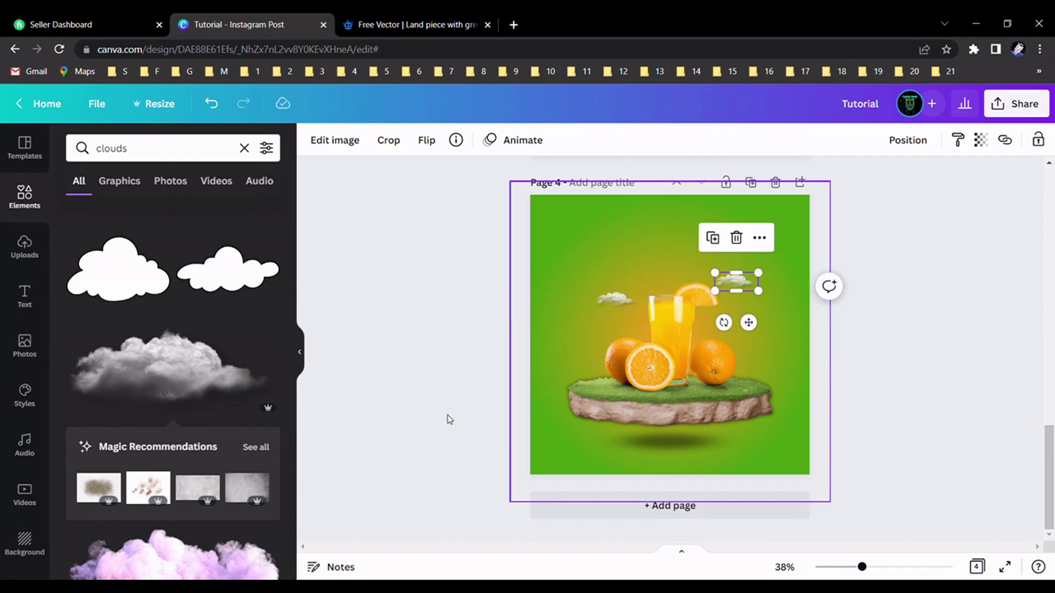
{"action": "left_click", "coordinate": [134, 382]}
{"action": "left_click_drag", "start_coordinate": [683, 377], "coordinate": [747, 361]}
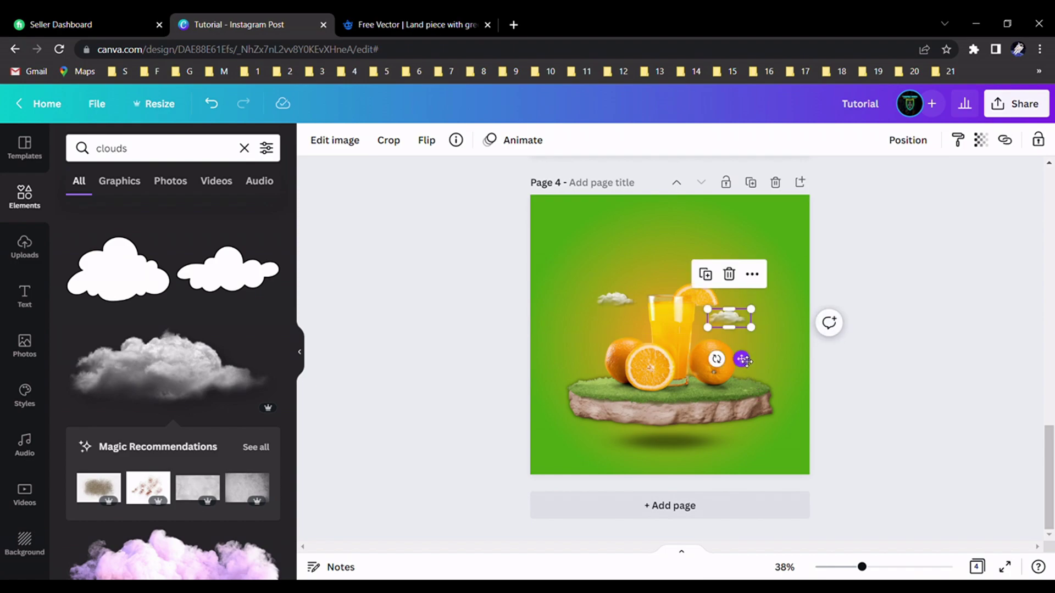
{"action": "left_click", "coordinate": [804, 370]}
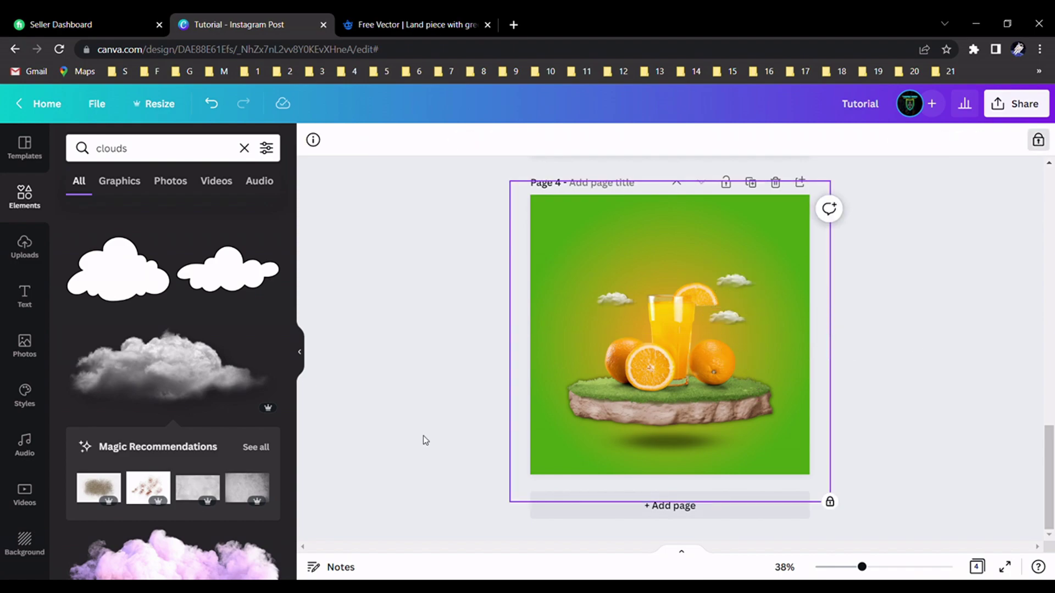
{"action": "left_click", "coordinate": [160, 380]}
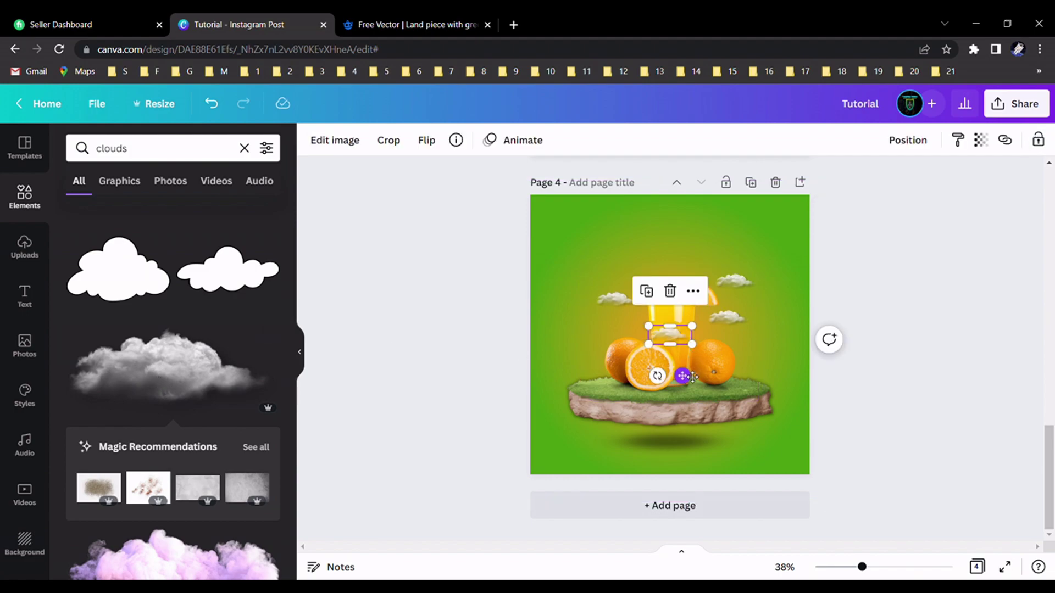
{"action": "left_click_drag", "start_coordinate": [689, 379], "coordinate": [670, 322]}
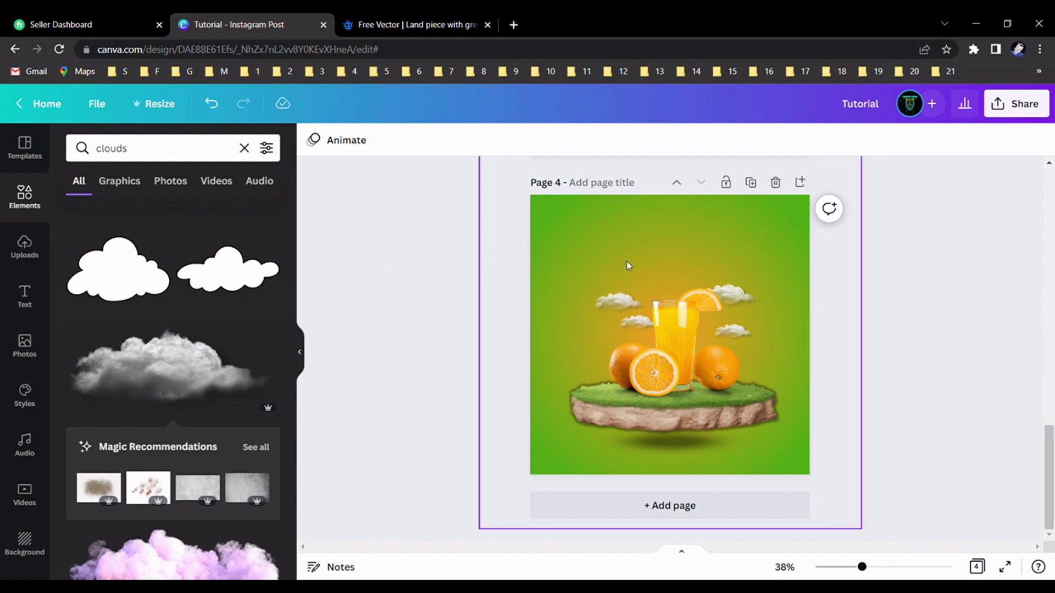
- Search the elements for "birds", add the dark gray flying flock to page 4 and place it small above the upper left cloud
{"action": "left_click", "coordinate": [244, 149]}
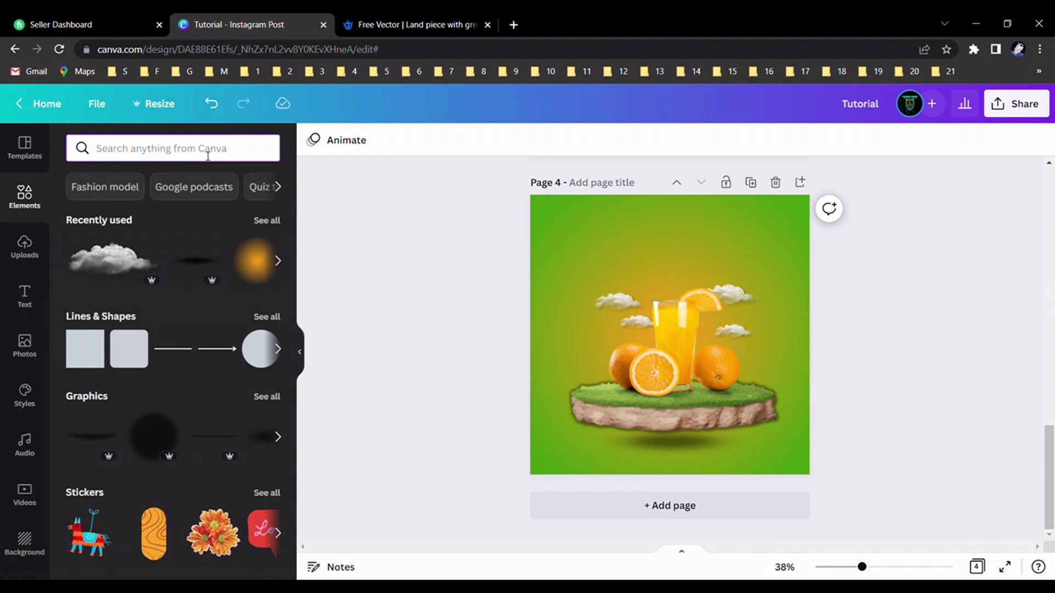
{"action": "type", "text": "birds"}
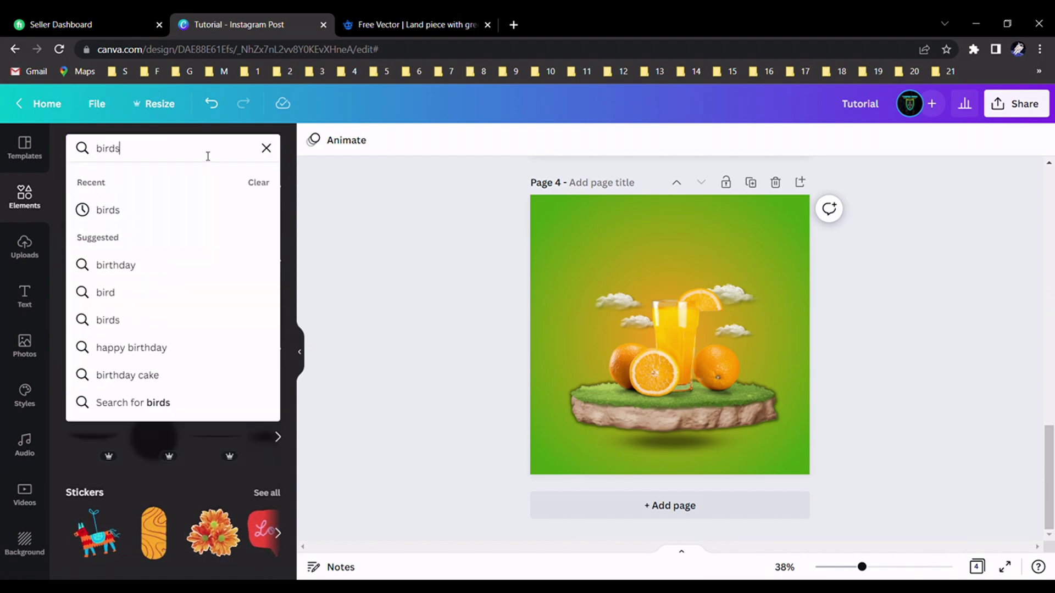
{"action": "key", "text": "Return"}
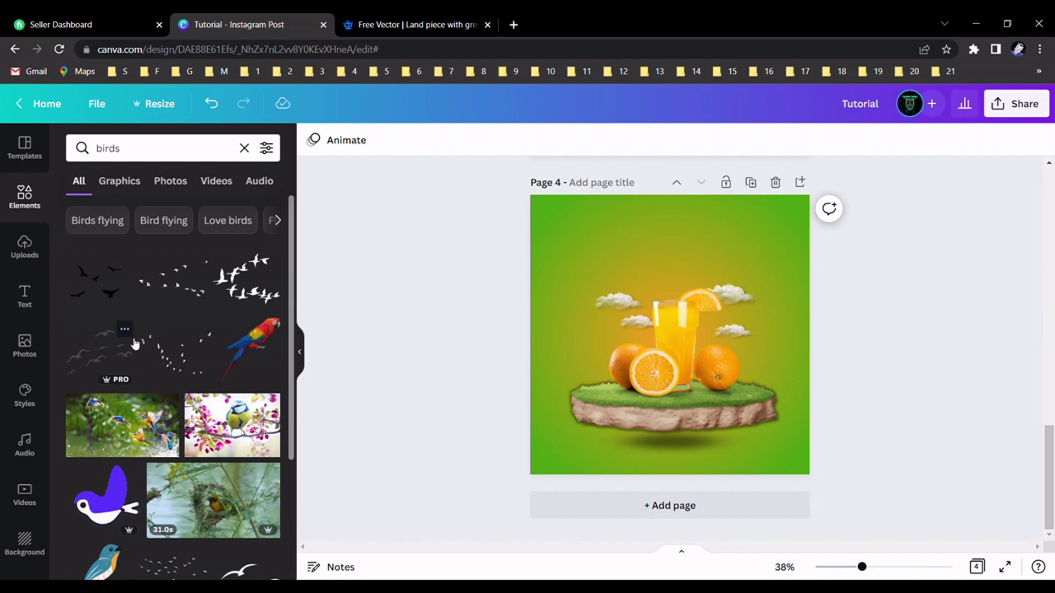
{"action": "left_click", "coordinate": [110, 352]}
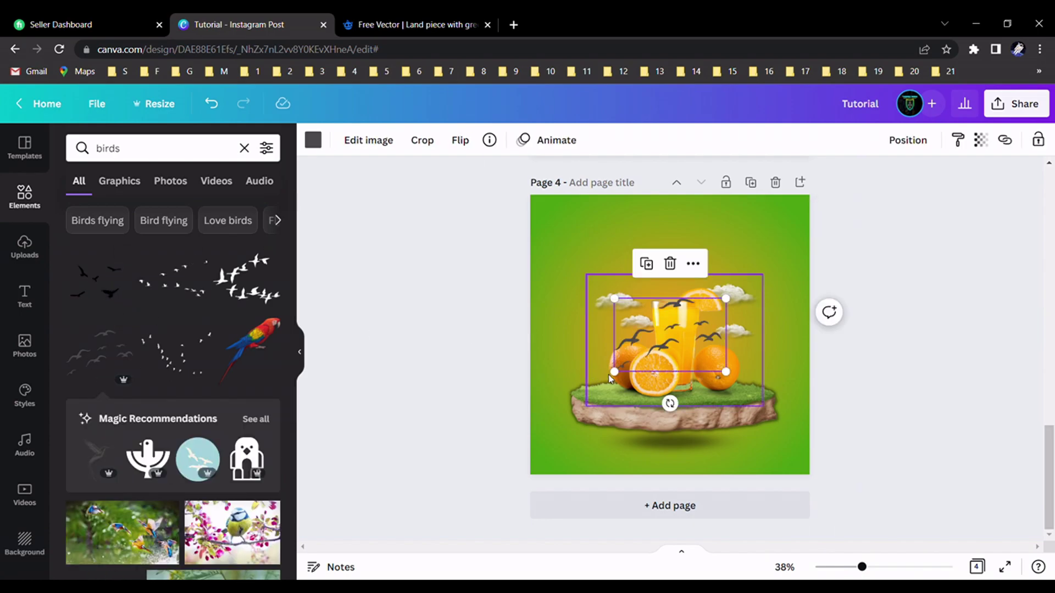
{"action": "left_click_drag", "start_coordinate": [614, 372], "coordinate": [661, 335]}
{"action": "left_click", "coordinate": [883, 405]}
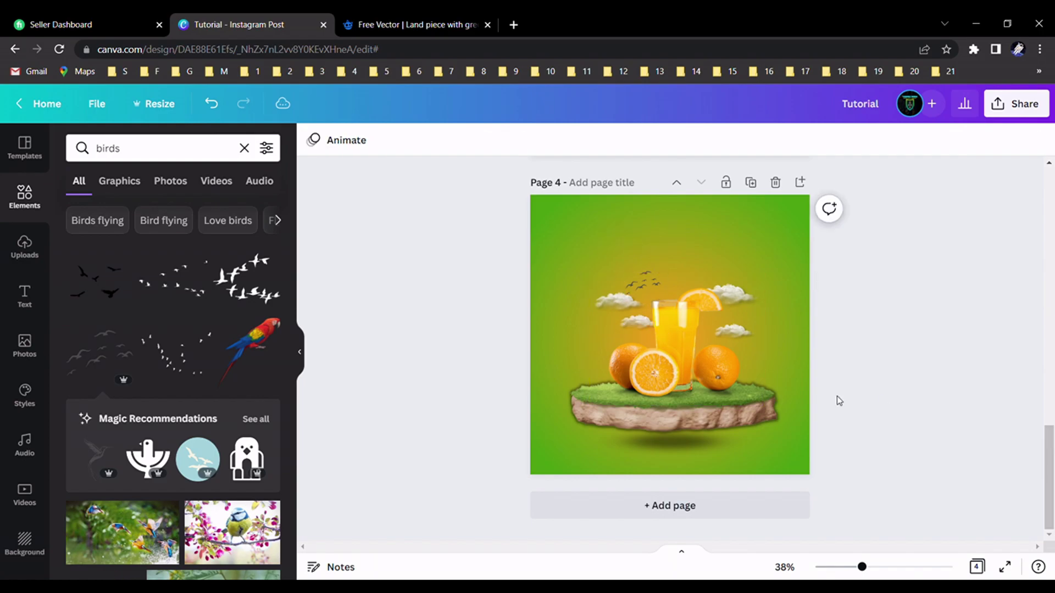
- From the birds graphics, add the white flying flock, recolor it dark gray and place it over the lower cloud right of the glass
{"action": "scroll", "coordinate": [193, 319], "scroll_direction": "down", "scroll_amount": 3}
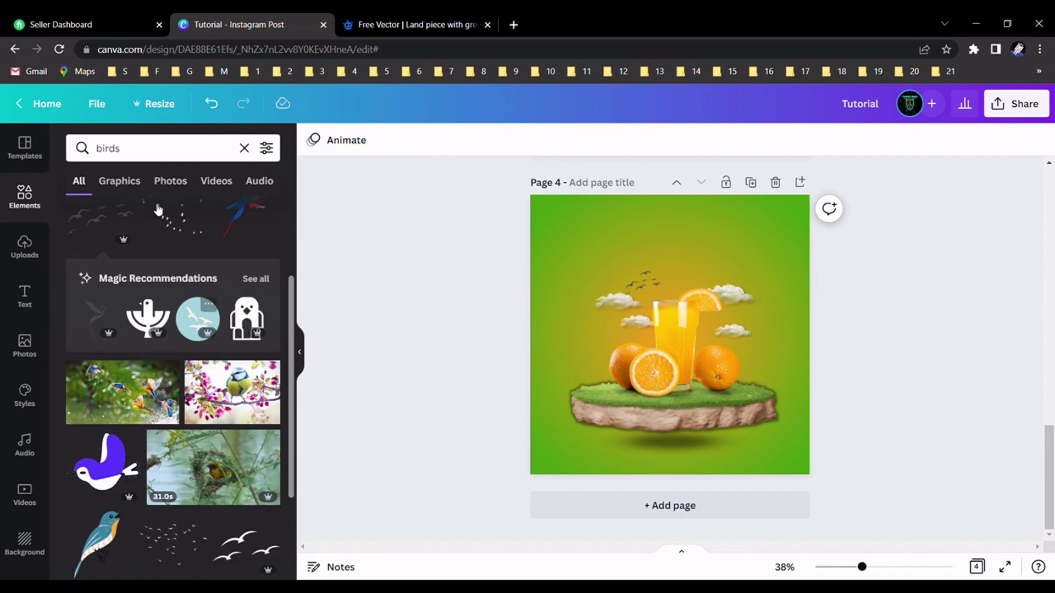
{"action": "left_click", "coordinate": [124, 190]}
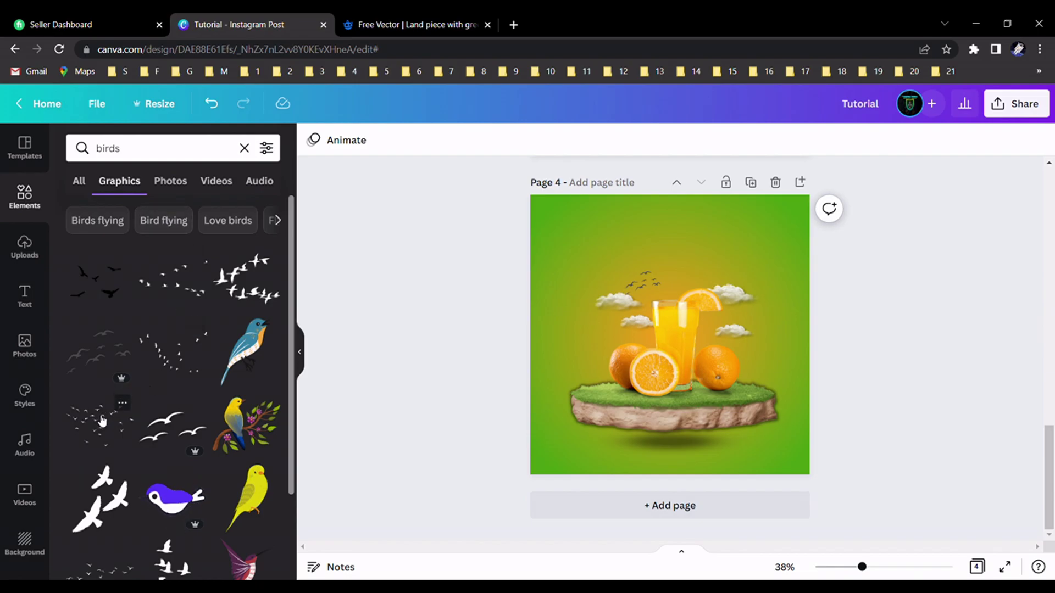
{"action": "left_click", "coordinate": [250, 277]}
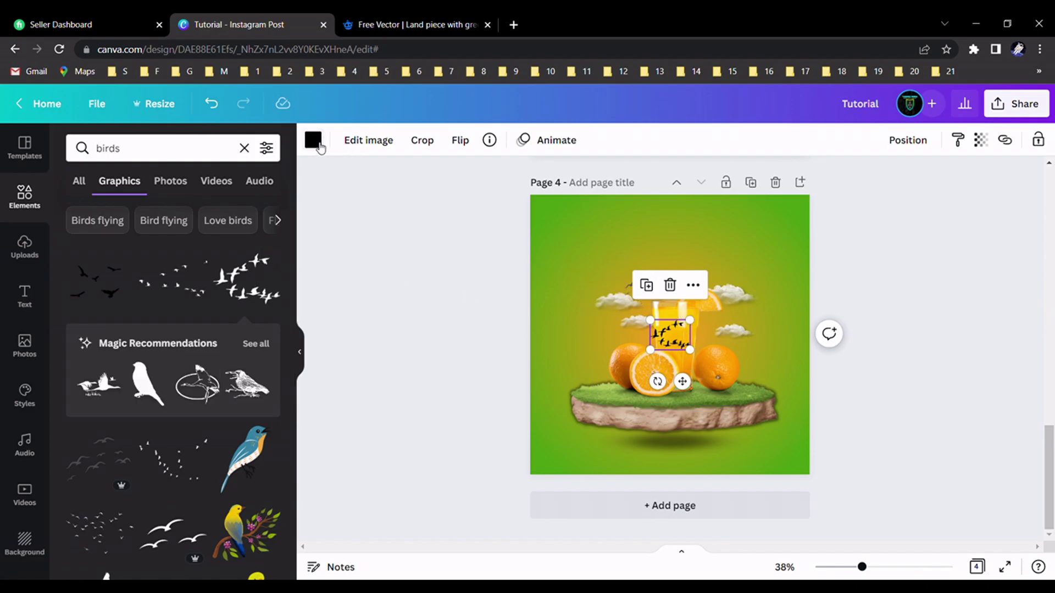
{"action": "left_click", "coordinate": [320, 149]}
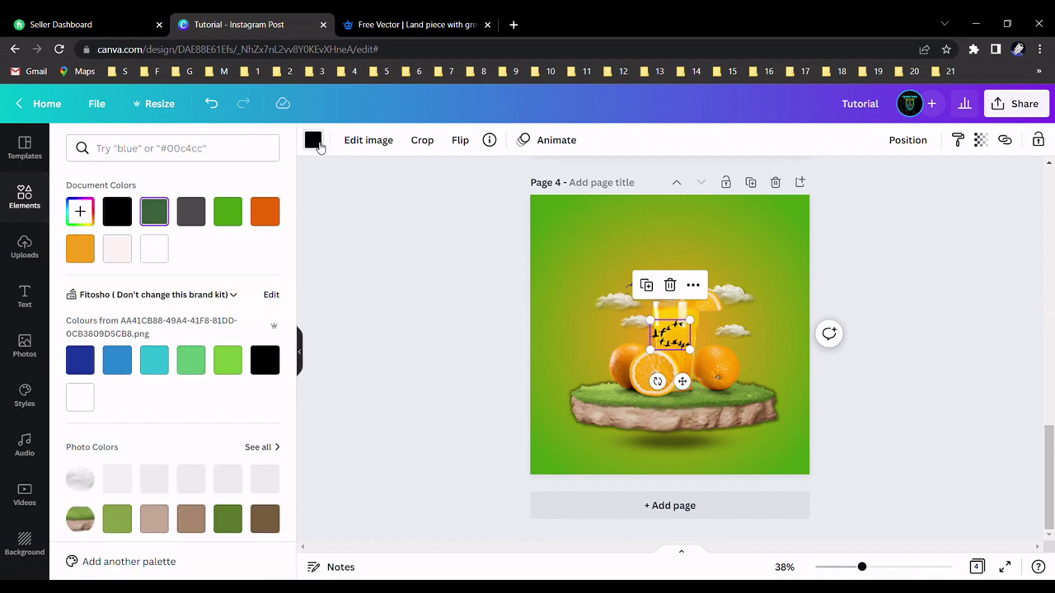
{"action": "left_click", "coordinate": [196, 222]}
{"action": "left_click_drag", "start_coordinate": [688, 390], "coordinate": [756, 383]}
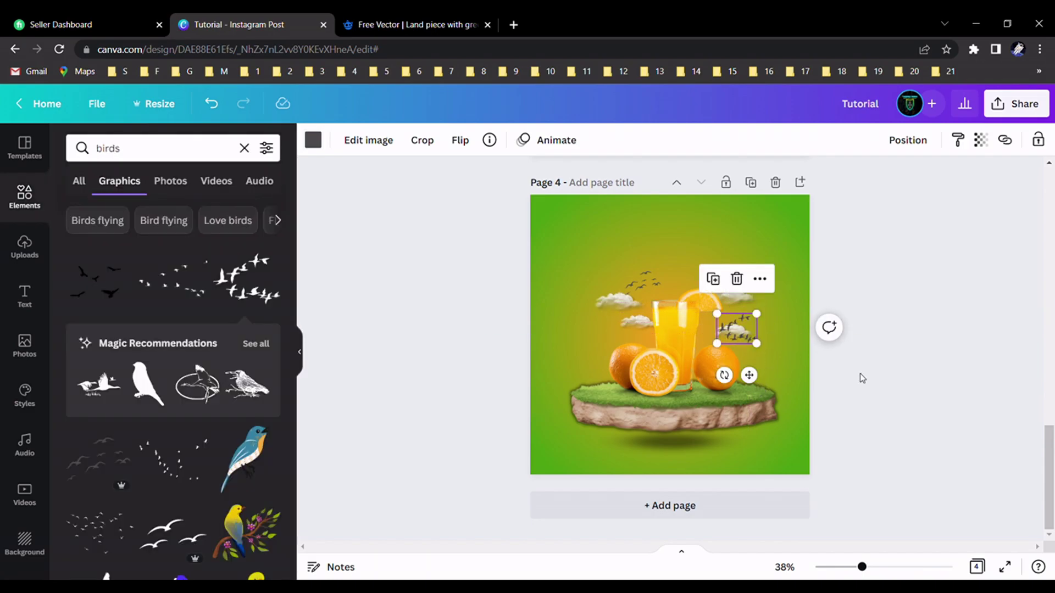
{"action": "left_click", "coordinate": [862, 378]}
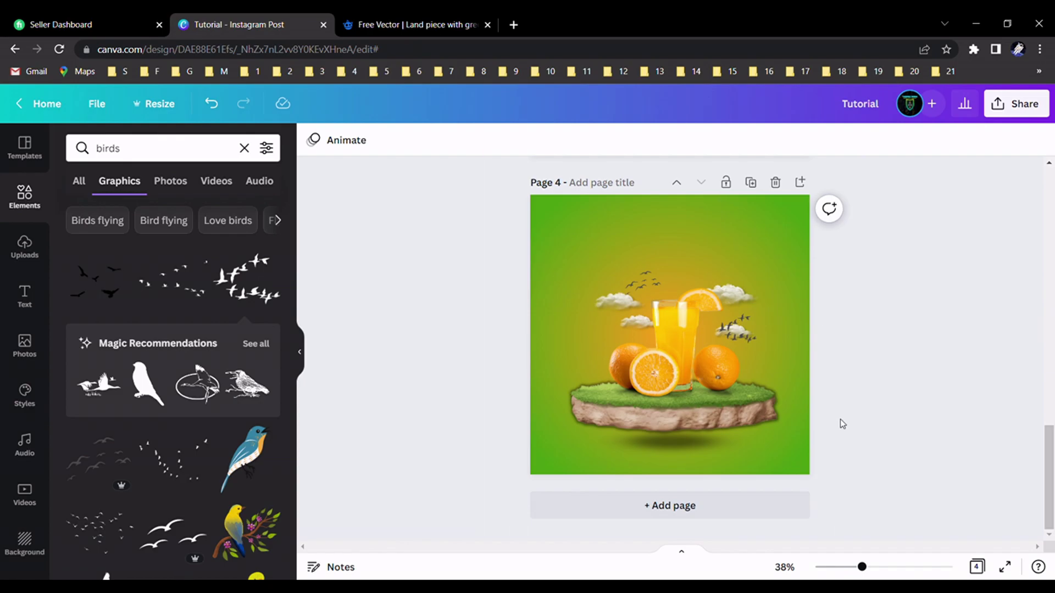
- Compare page 4 with the finished design on page 2 and the element list on page 3
{"action": "scroll", "coordinate": [865, 396], "scroll_direction": "up", "scroll_amount": 5}
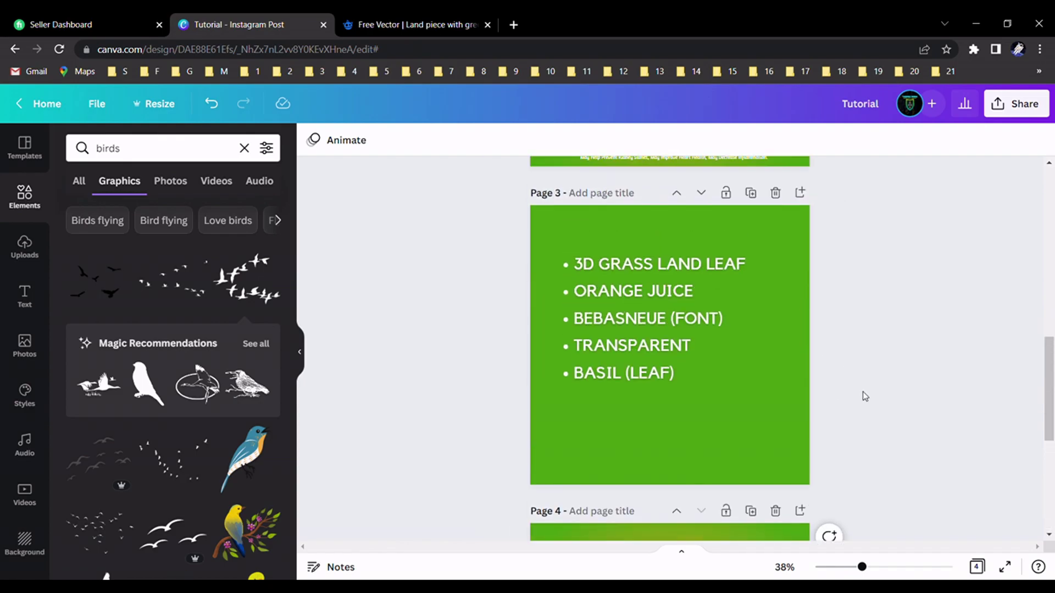
{"action": "scroll", "coordinate": [864, 396], "scroll_direction": "up", "scroll_amount": 5}
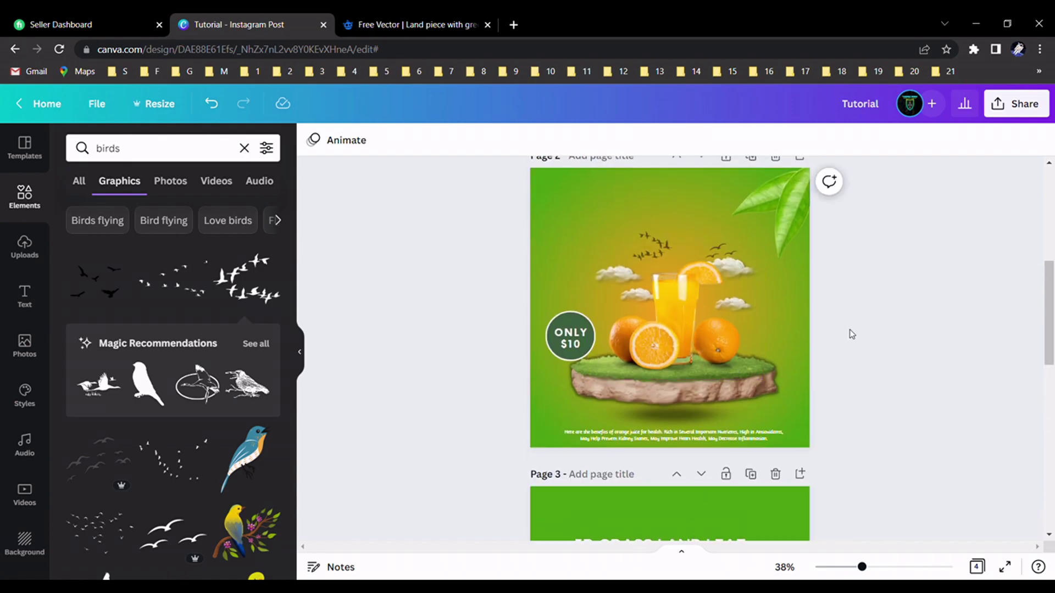
{"action": "scroll", "coordinate": [852, 334], "scroll_direction": "down", "scroll_amount": 10}
{"action": "scroll", "coordinate": [829, 249], "scroll_direction": "up", "scroll_amount": 10}
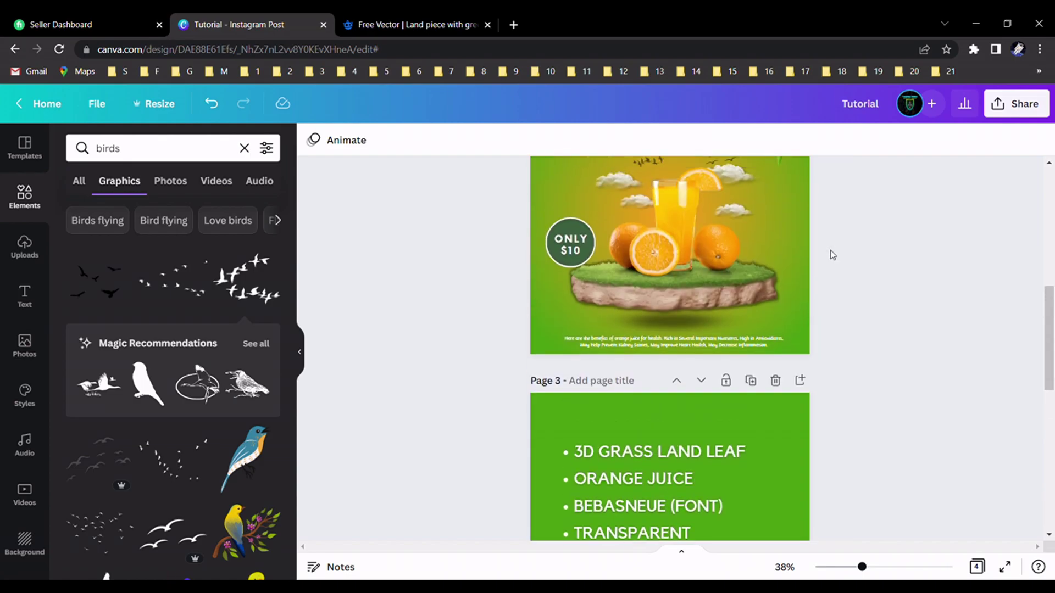
{"action": "scroll", "coordinate": [866, 268], "scroll_direction": "up", "scroll_amount": 5}
{"action": "scroll", "coordinate": [866, 268], "scroll_direction": "down", "scroll_amount": 14}
{"action": "scroll", "coordinate": [867, 273], "scroll_direction": "down", "scroll_amount": 1}
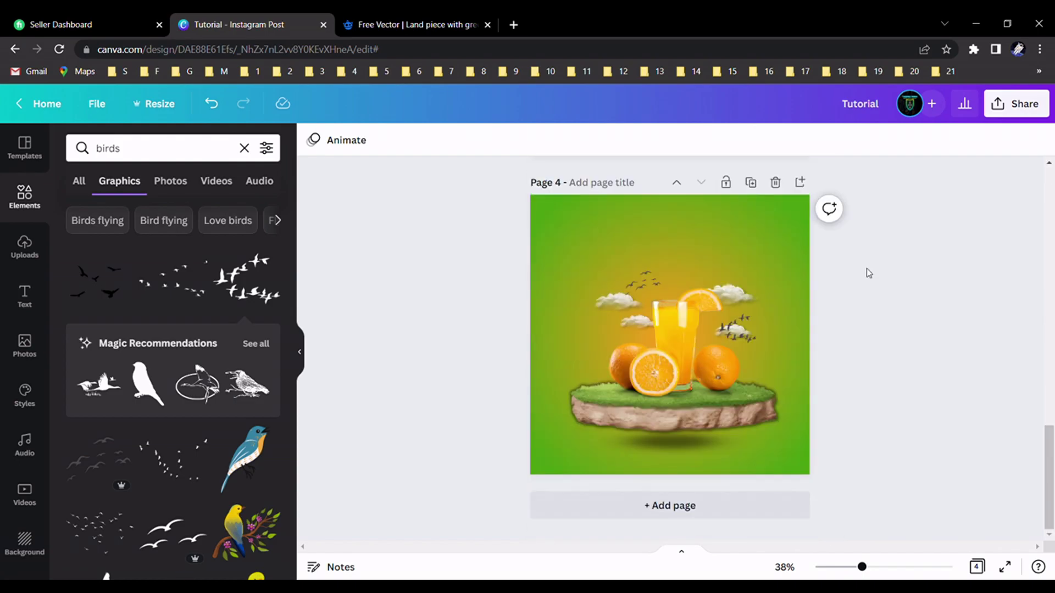
{"action": "scroll", "coordinate": [857, 289], "scroll_direction": "up", "scroll_amount": 4}
{"action": "scroll", "coordinate": [860, 291], "scroll_direction": "up", "scroll_amount": 1}
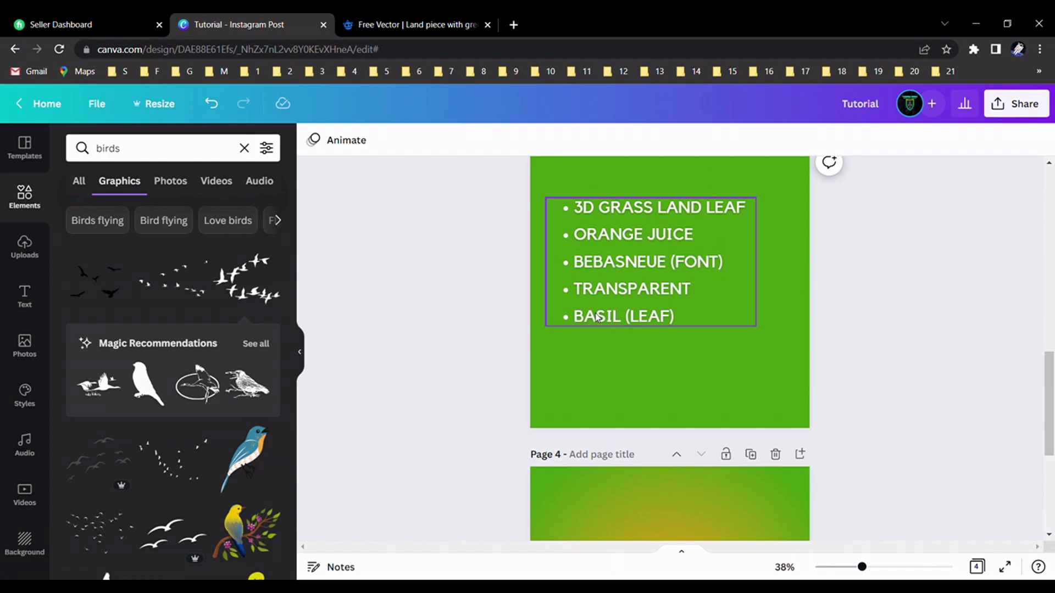
{"action": "scroll", "coordinate": [823, 339], "scroll_direction": "down", "scroll_amount": 5}
{"action": "scroll", "coordinate": [823, 338], "scroll_direction": "up", "scroll_amount": 4}
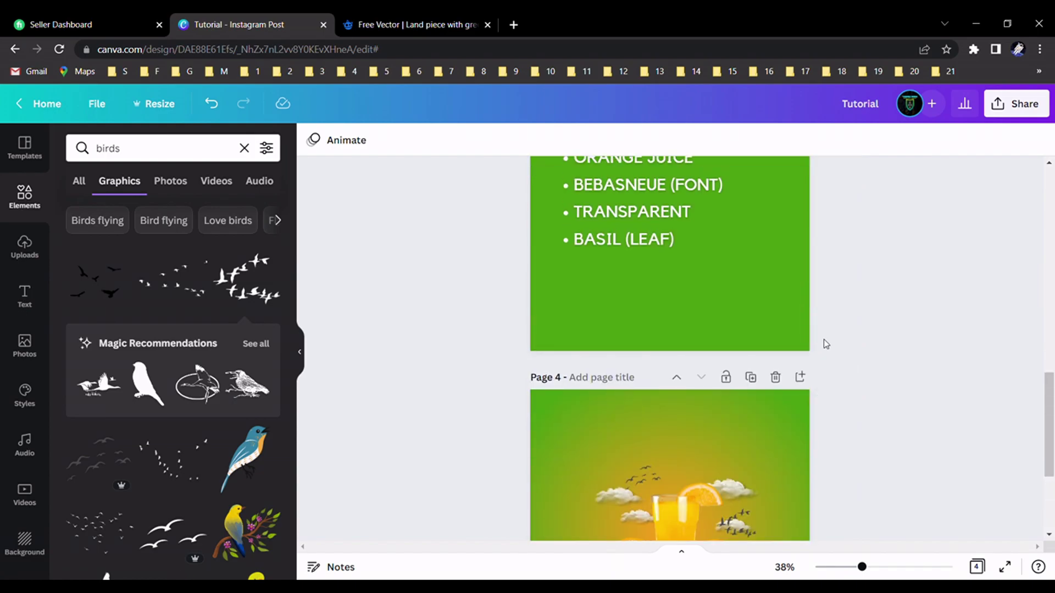
{"action": "scroll", "coordinate": [823, 338], "scroll_direction": "down", "scroll_amount": 3}
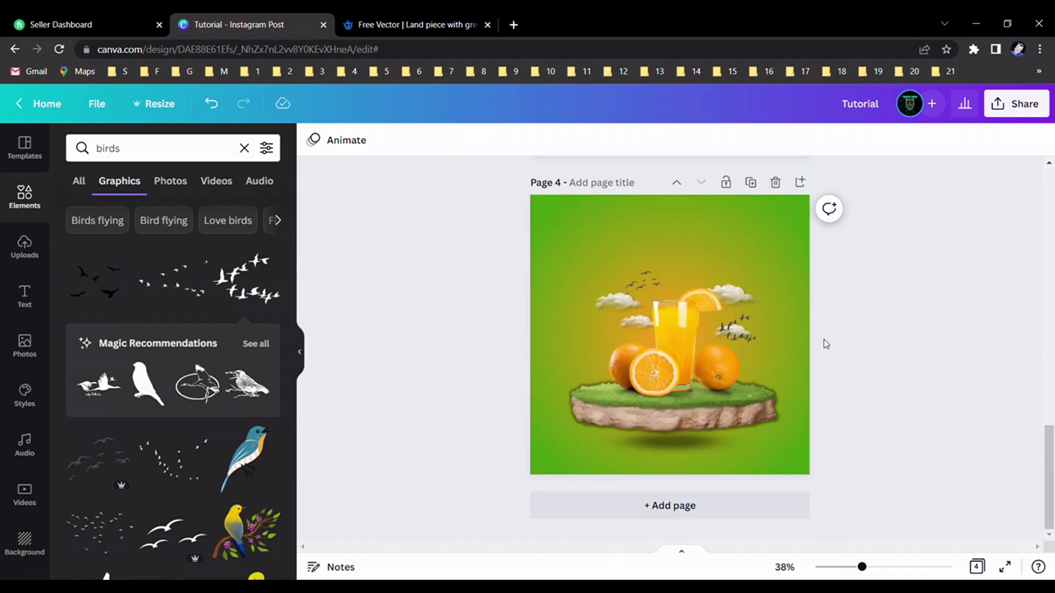
- Search the elements for "leaf" and look through the results for the green leaves used on page 2
{"action": "left_click", "coordinate": [244, 147]}
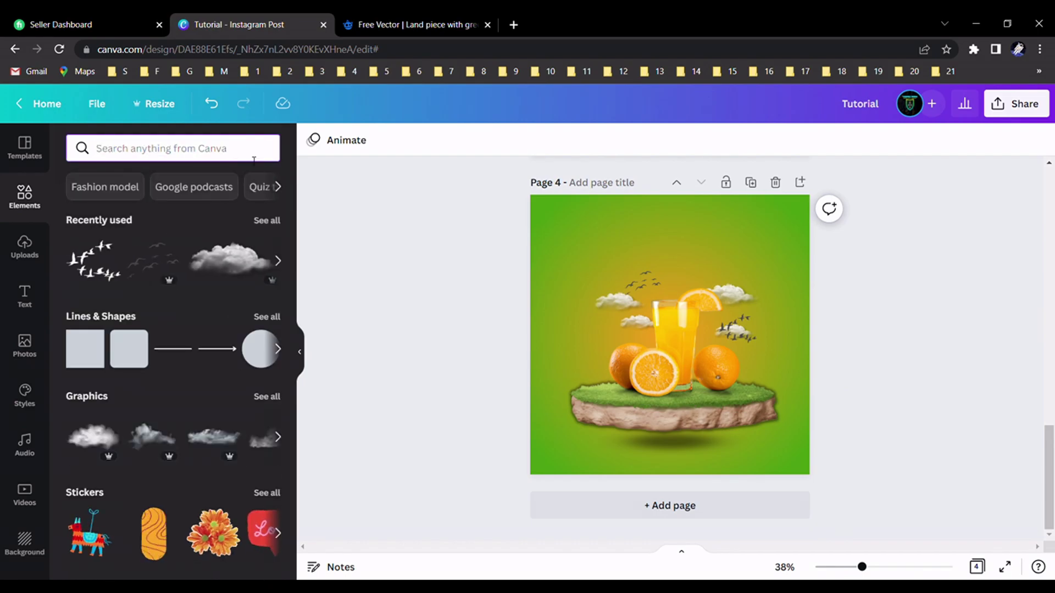
{"action": "type", "text": "leaf"}
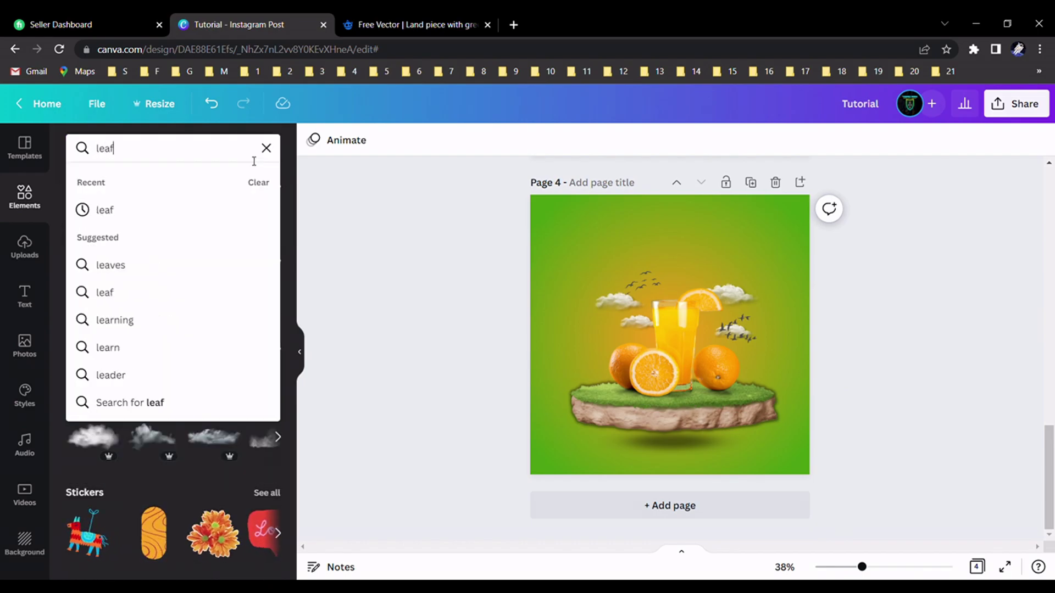
{"action": "key", "text": "Return"}
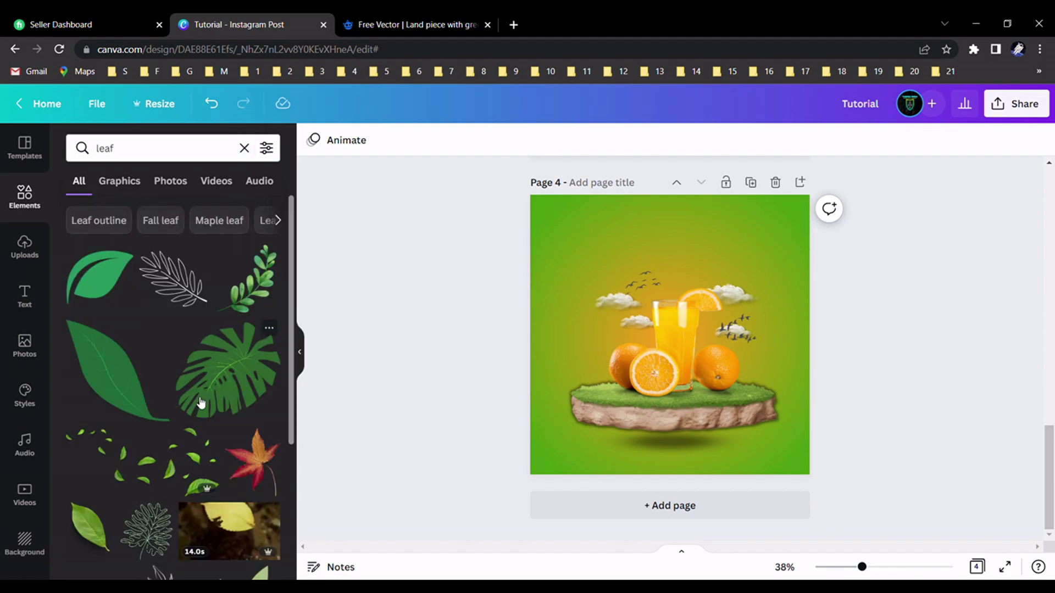
{"action": "scroll", "coordinate": [200, 405], "scroll_direction": "down", "scroll_amount": 5}
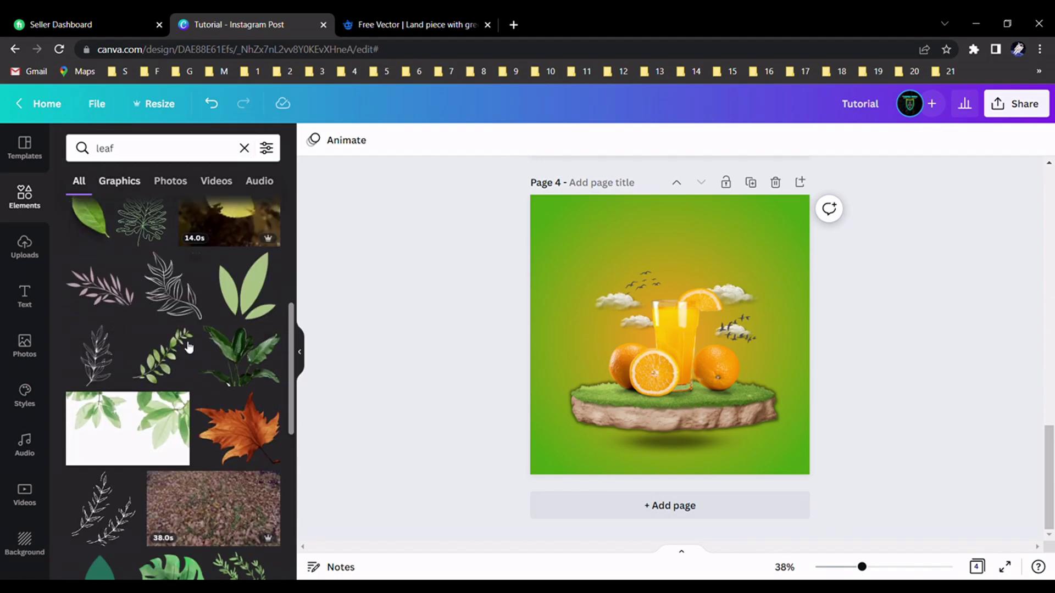
{"action": "scroll", "coordinate": [205, 367], "scroll_direction": "down", "scroll_amount": 4}
{"action": "scroll", "coordinate": [171, 336], "scroll_direction": "down", "scroll_amount": 8}
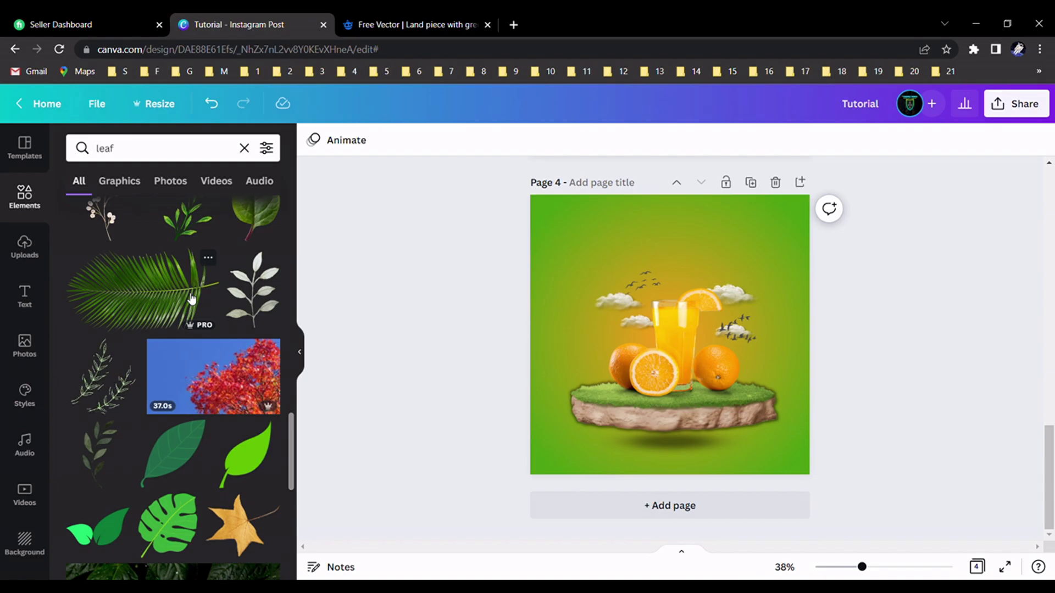
- Copy the green leaves from page 2 and paste them into the upper right corner of page 4
{"action": "scroll", "coordinate": [463, 356], "scroll_direction": "up", "scroll_amount": 10}
{"action": "left_click", "coordinate": [793, 248]}
{"action": "left_click", "coordinate": [753, 219]}
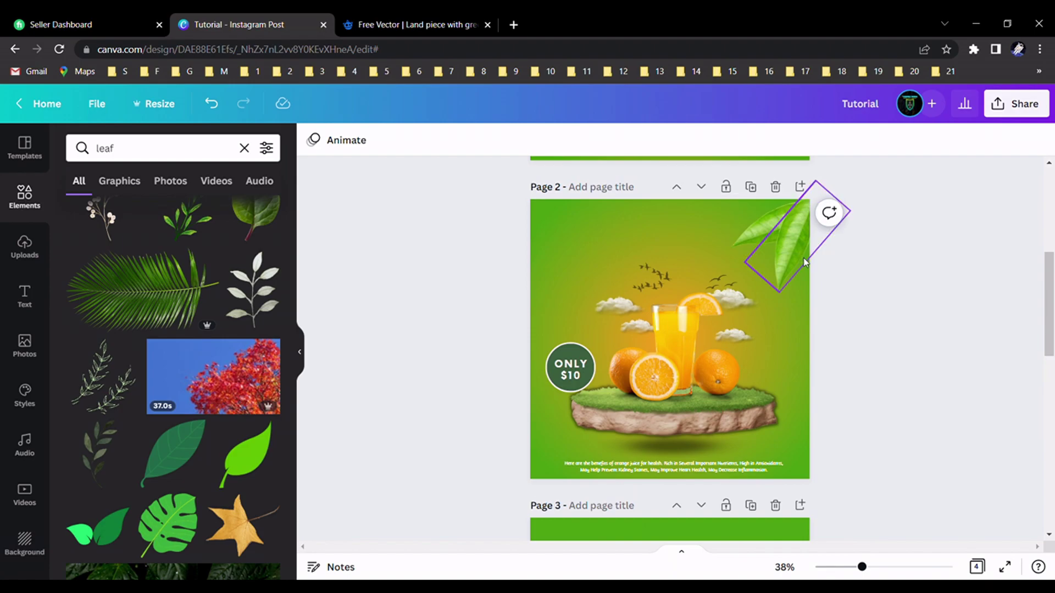
{"action": "left_click", "coordinate": [843, 281]}
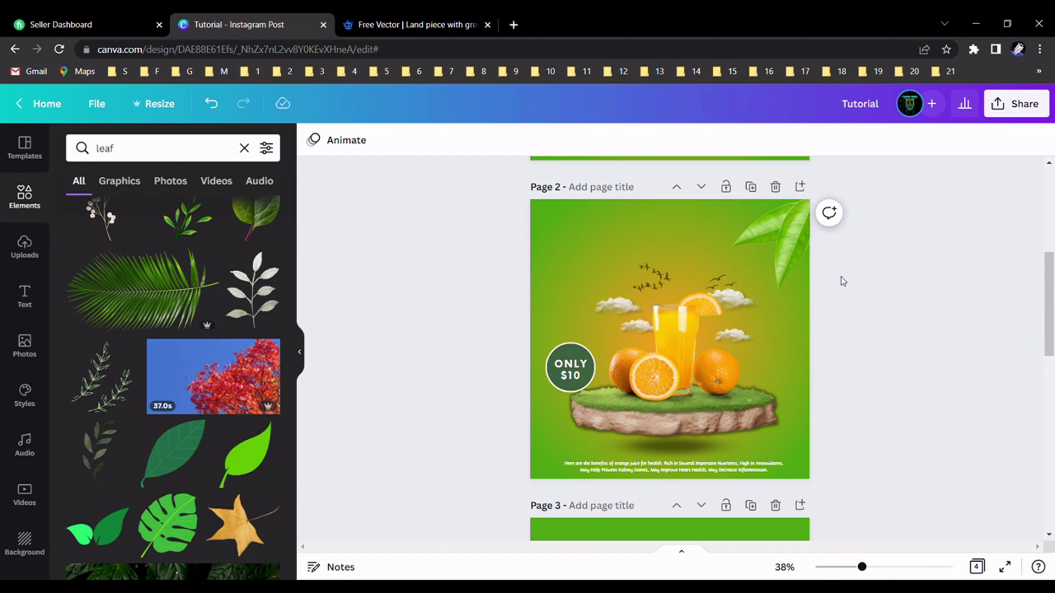
{"action": "left_click_drag", "start_coordinate": [823, 258], "coordinate": [775, 216]}
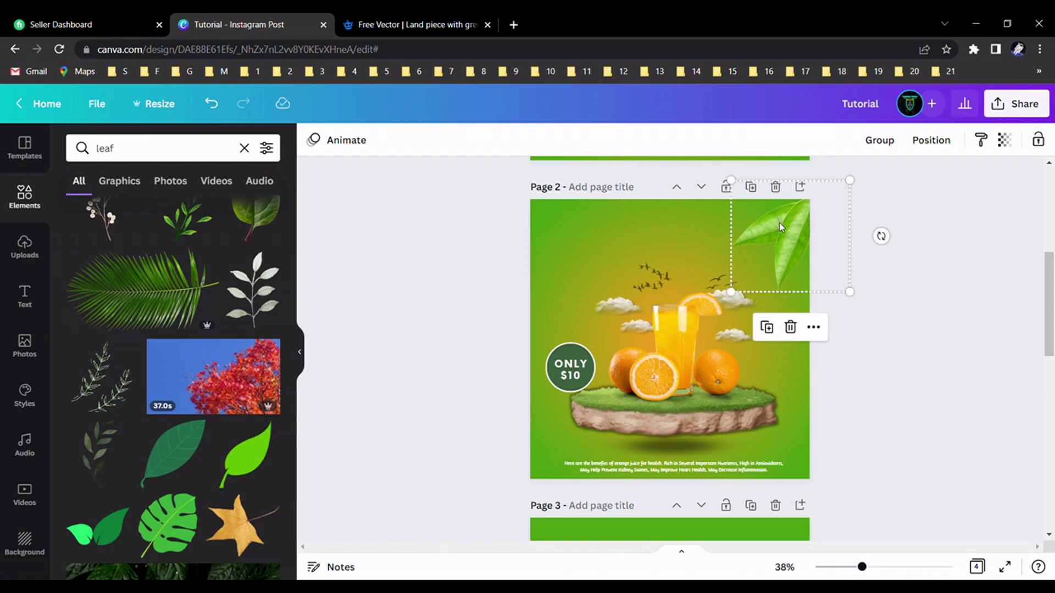
{"action": "right_click", "coordinate": [779, 222]}
{"action": "left_click", "coordinate": [802, 242]}
{"action": "scroll", "coordinate": [803, 235], "scroll_direction": "down", "scroll_amount": 10}
{"action": "left_click", "coordinate": [783, 212]}
{"action": "key", "text": "ctrl+v"}
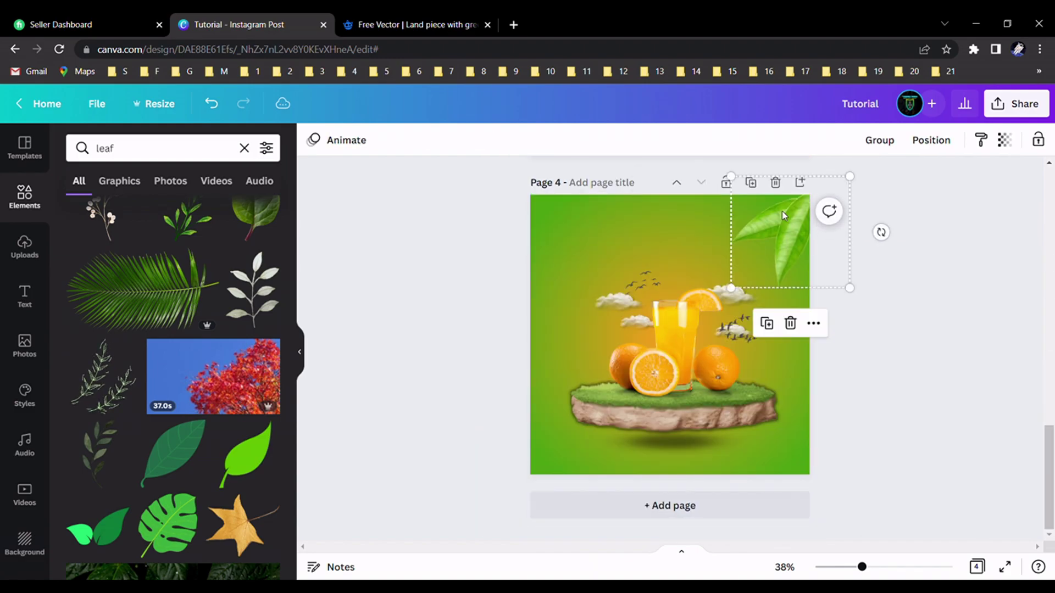
{"action": "left_click", "coordinate": [915, 281]}
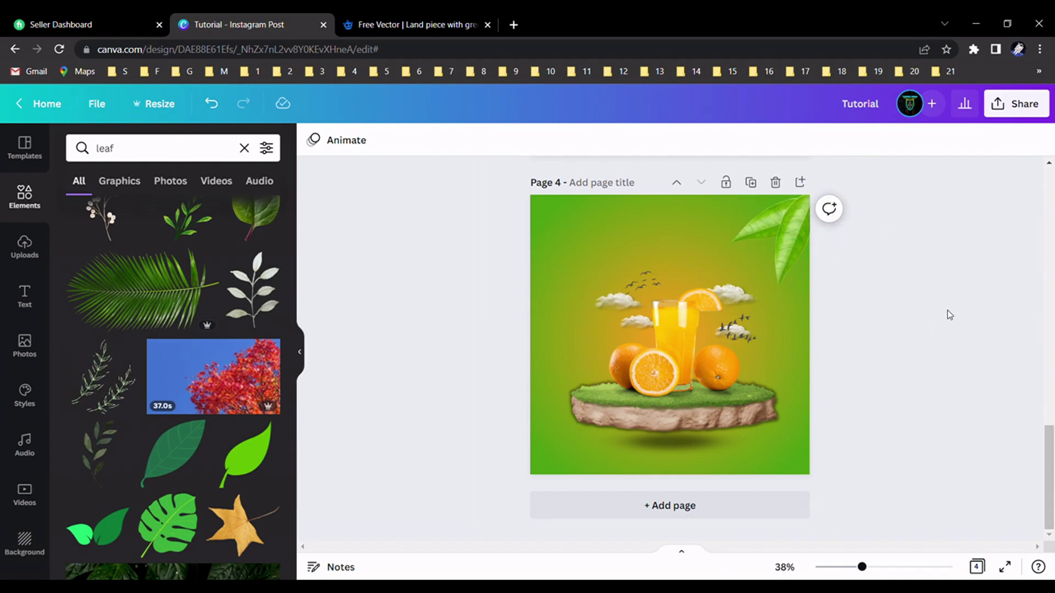
- Add a circle shape to page 4, shrink it to the size of page 2's price badge and place it left of the oranges
{"action": "scroll", "coordinate": [949, 315], "scroll_direction": "up", "scroll_amount": 10}
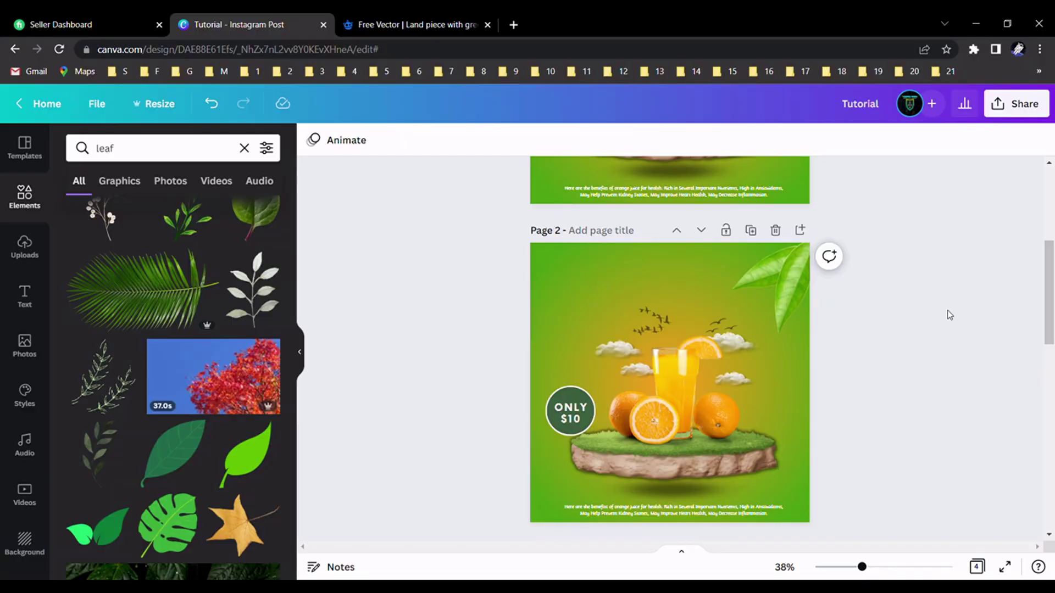
{"action": "scroll", "coordinate": [949, 314], "scroll_direction": "down", "scroll_amount": 10}
{"action": "scroll", "coordinate": [906, 432], "scroll_direction": "up", "scroll_amount": 10}
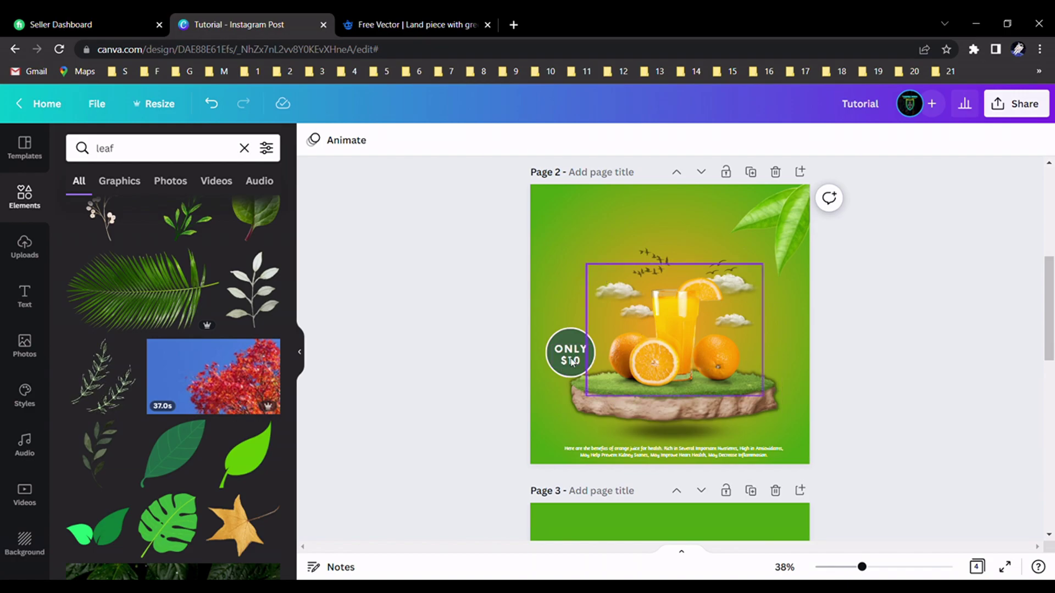
{"action": "scroll", "coordinate": [818, 378], "scroll_direction": "down", "scroll_amount": 10}
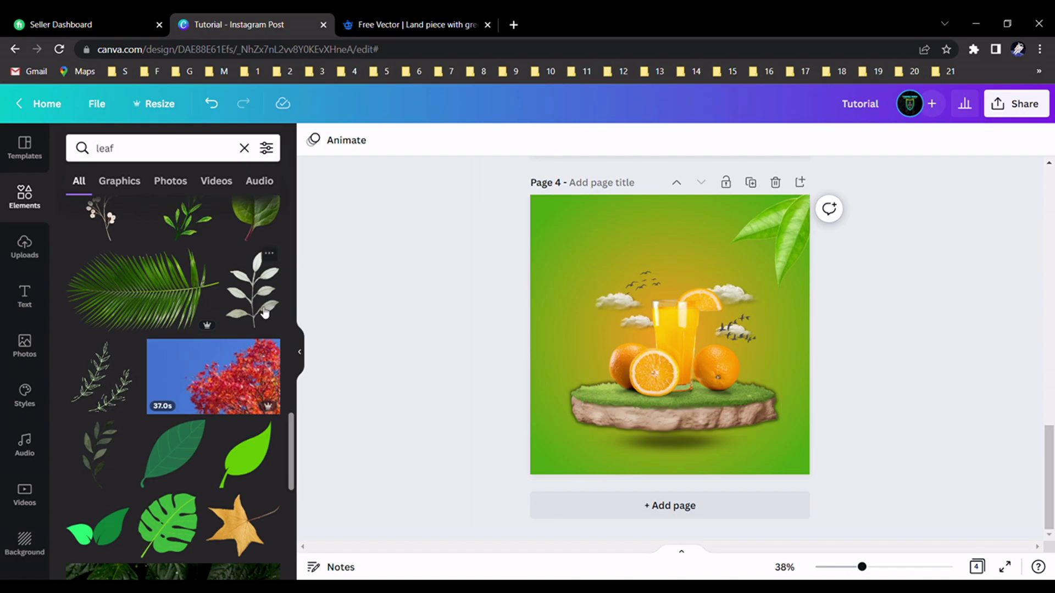
{"action": "left_click", "coordinate": [238, 153]}
{"action": "left_click", "coordinate": [243, 149]}
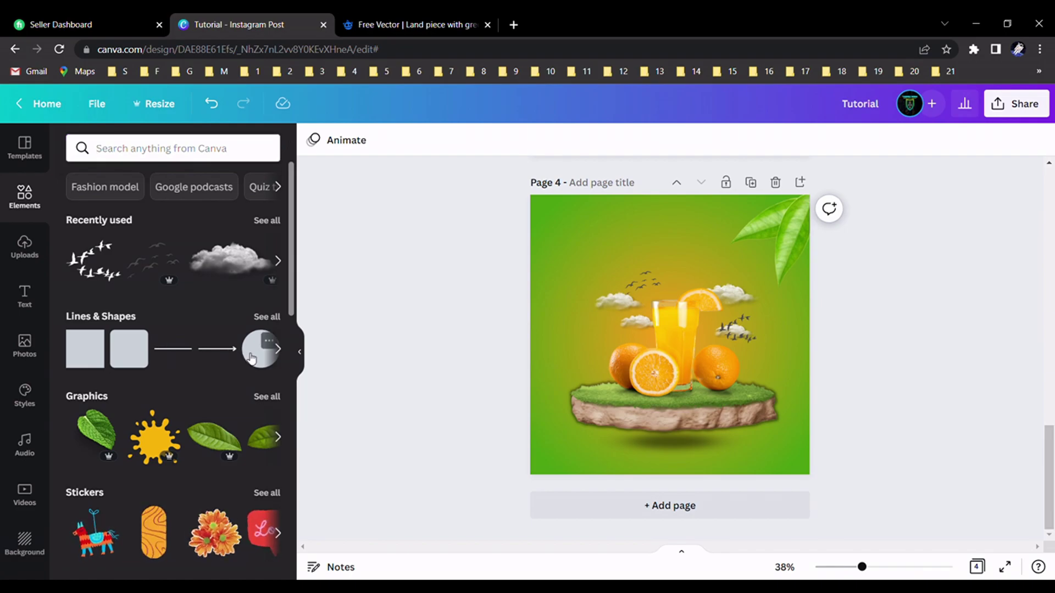
{"action": "left_click", "coordinate": [250, 358]}
{"action": "left_click_drag", "start_coordinate": [716, 301], "coordinate": [692, 315]}
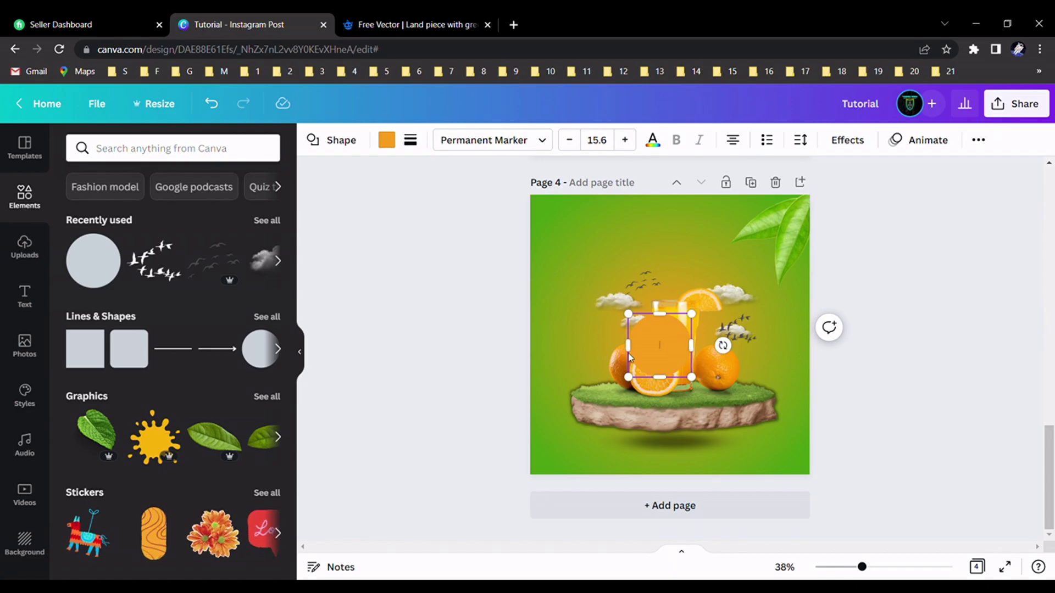
{"action": "left_click", "coordinate": [844, 429]}
{"action": "left_click_drag", "start_coordinate": [661, 357], "coordinate": [562, 370]}
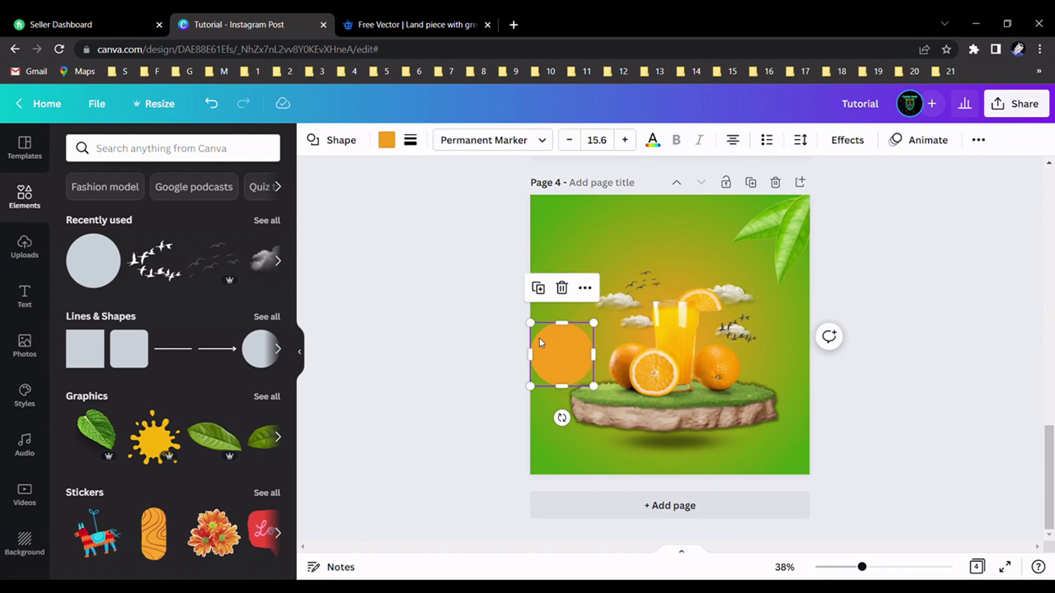
{"action": "left_click_drag", "start_coordinate": [538, 333], "coordinate": [573, 355]}
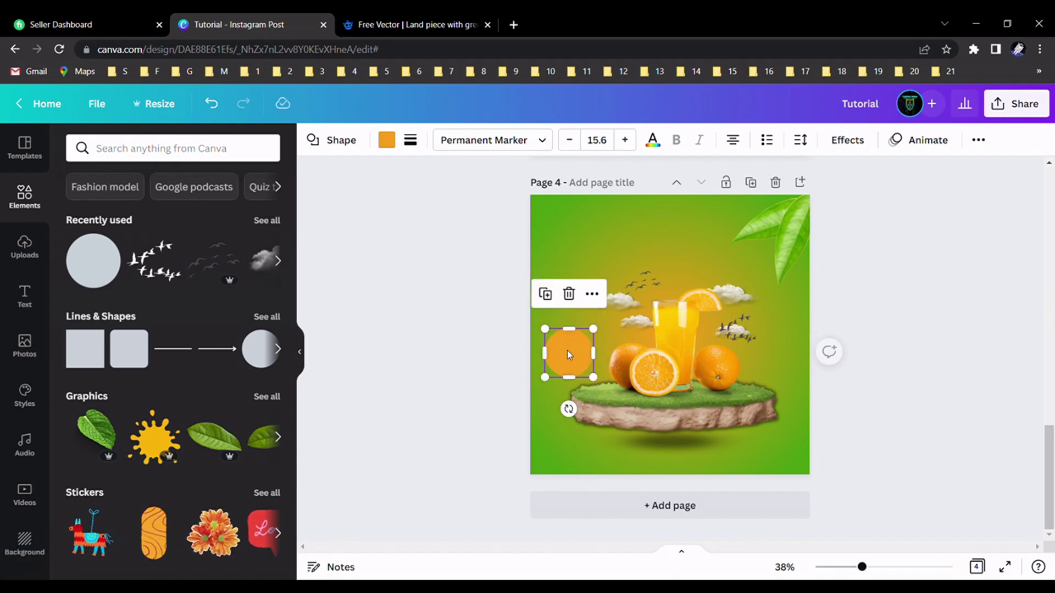
- Recolour the orange circle on page 4 white
{"action": "left_click", "coordinate": [387, 141]}
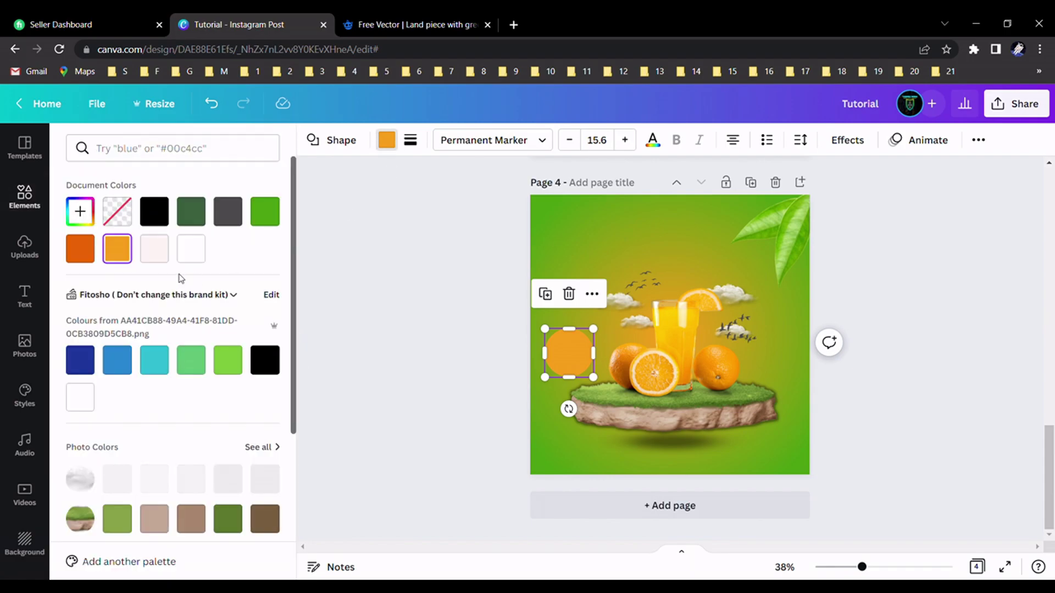
{"action": "left_click", "coordinate": [190, 249]}
{"action": "key", "text": "Escape"}
{"action": "key", "text": "Escape"}
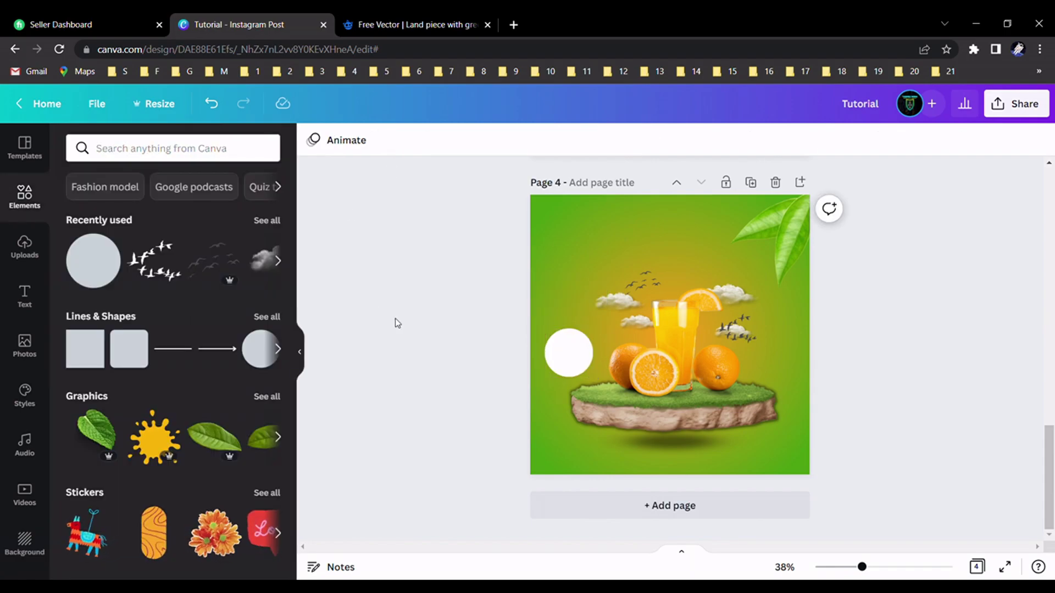
- Duplicate the white circle on page 4 and shrink the copy slightly so a rim of the original shows around it
{"action": "left_click", "coordinate": [553, 353]}
{"action": "right_click", "coordinate": [554, 352]}
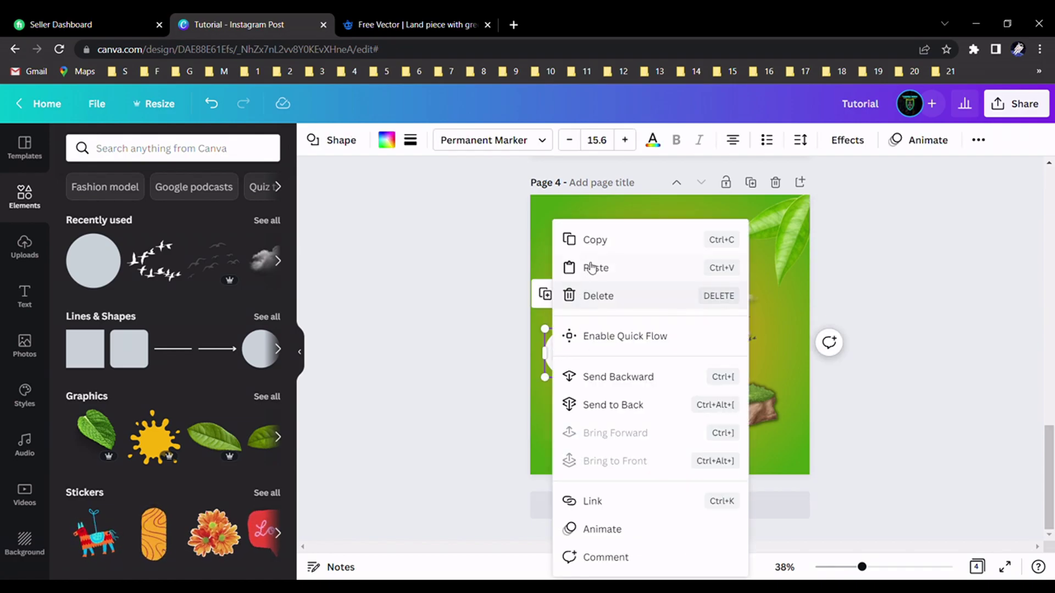
{"action": "left_click", "coordinate": [591, 253]}
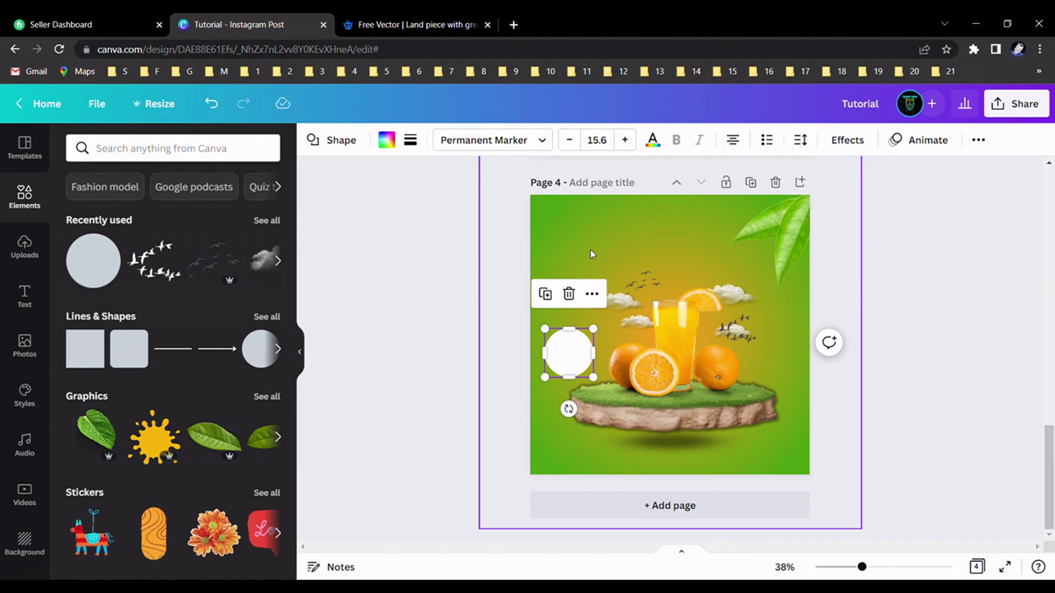
{"action": "key", "text": "ctrl+v"}
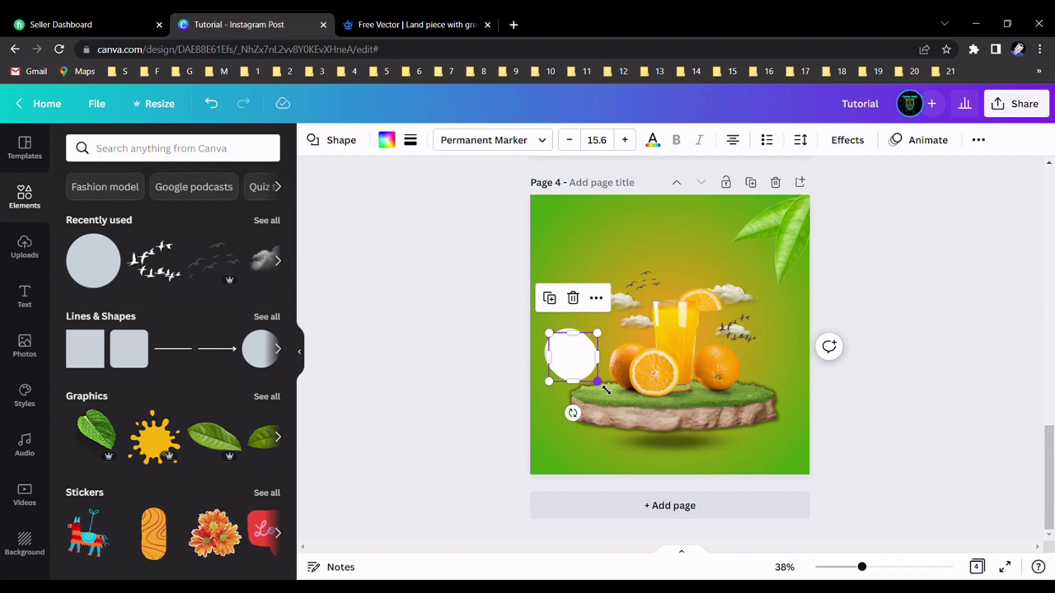
{"action": "left_click_drag", "start_coordinate": [604, 389], "coordinate": [599, 387]}
- Fill the smaller circle with the document's dark green and centre it inside the white circle
{"action": "left_click", "coordinate": [387, 141]}
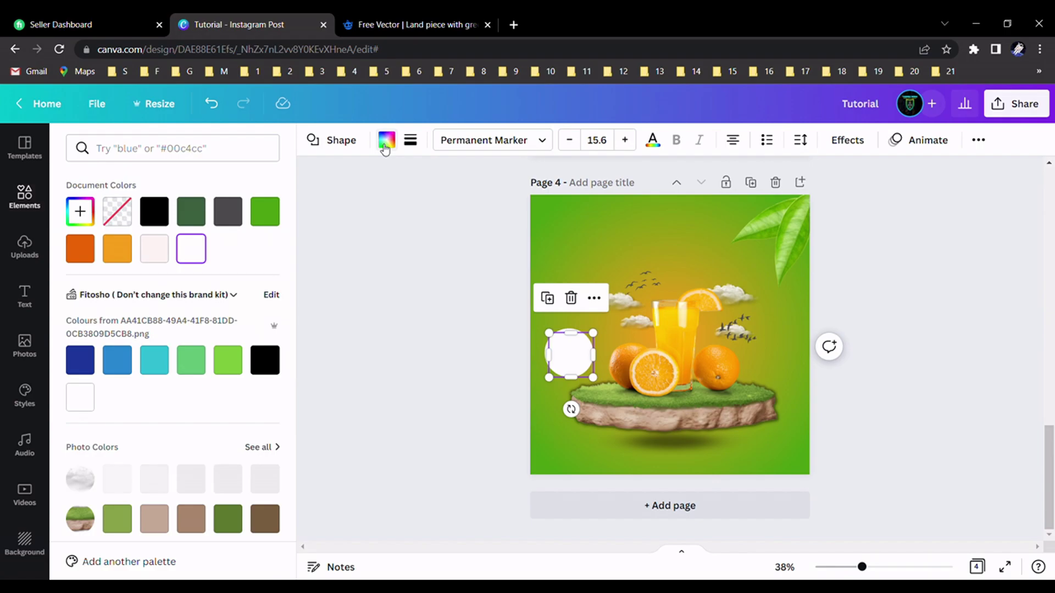
{"action": "left_click", "coordinate": [201, 220]}
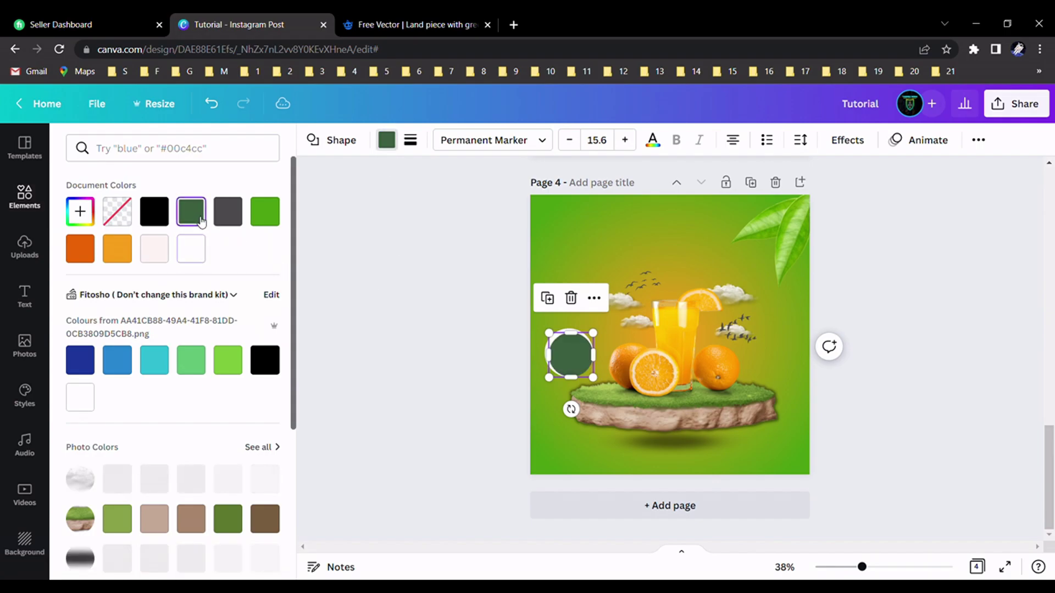
{"action": "left_click_drag", "start_coordinate": [577, 356], "coordinate": [579, 356]}
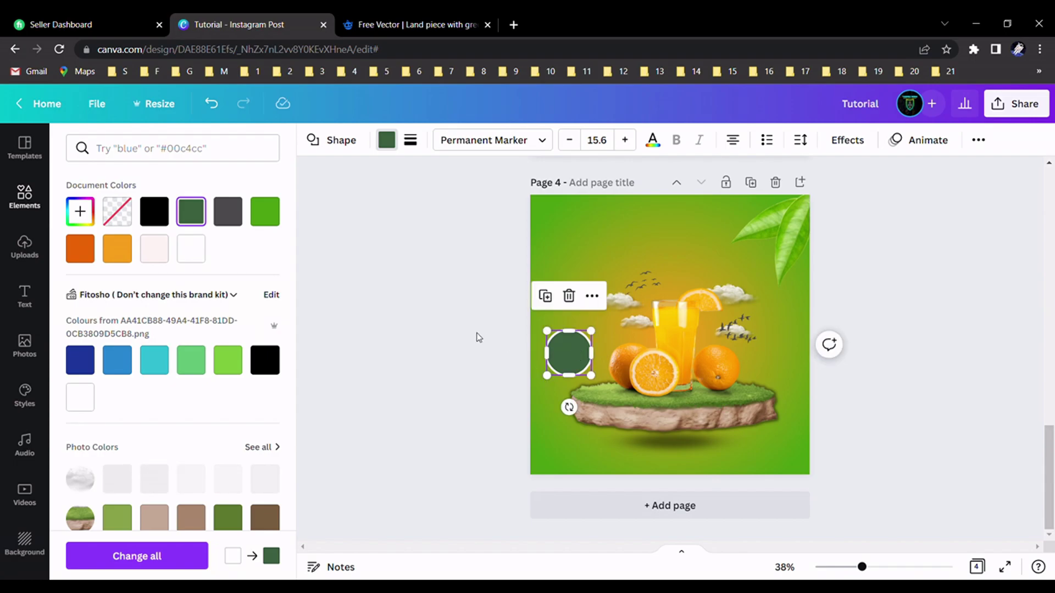
{"action": "key", "text": "Escape"}
{"action": "key", "text": "Escape"}
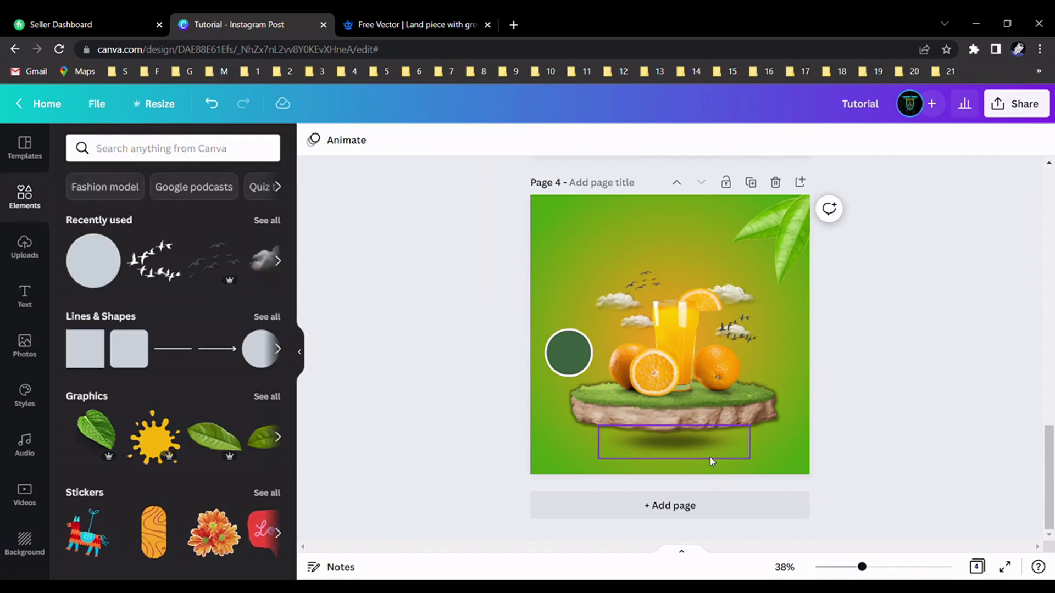
- Group the grass land, juice, oranges, clouds and birds on page 4 and centre the group slightly higher on the page
{"action": "left_click_drag", "start_coordinate": [713, 479], "coordinate": [611, 297]}
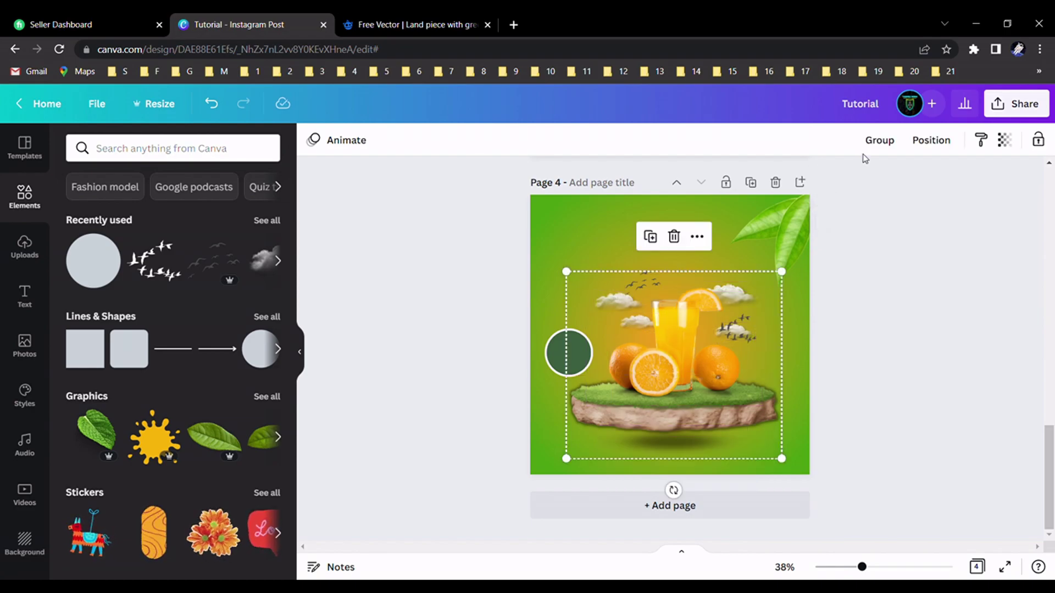
{"action": "left_click", "coordinate": [879, 140]}
{"action": "left_click_drag", "start_coordinate": [707, 401], "coordinate": [703, 393]}
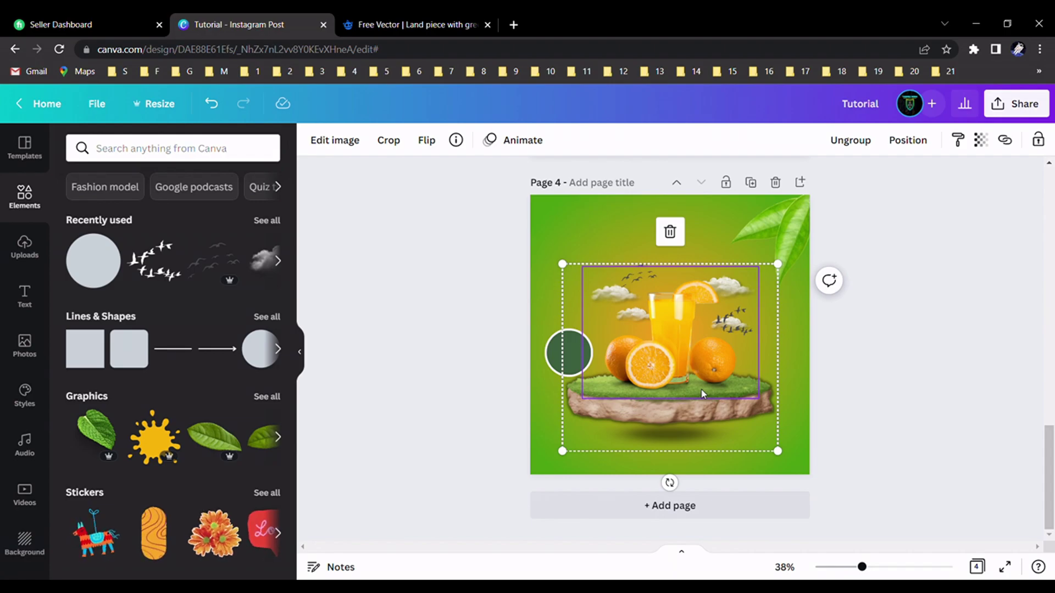
{"action": "left_click", "coordinate": [846, 400]}
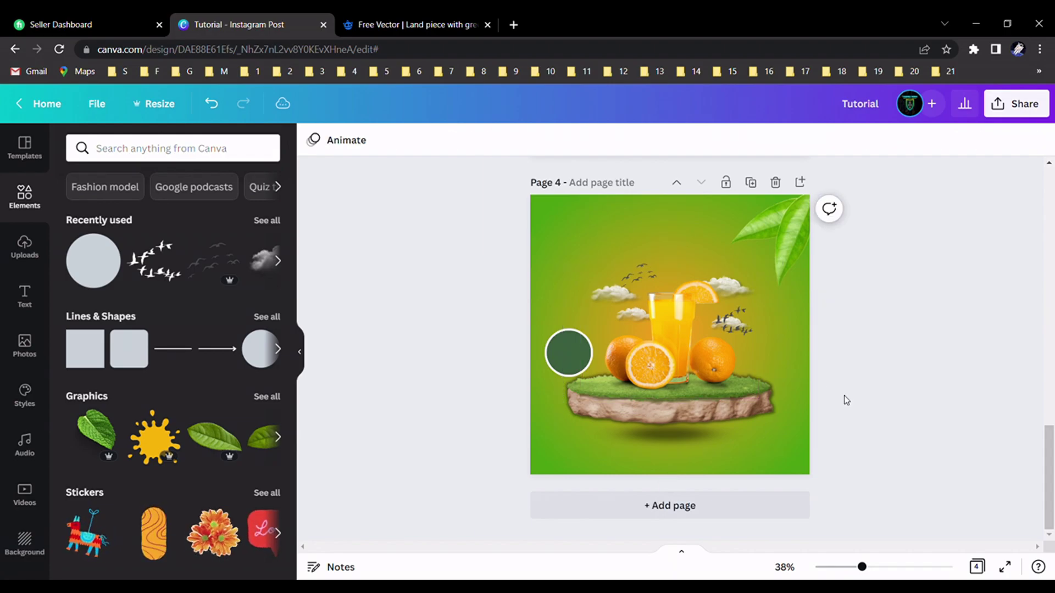
- Group the white and green circles into one badge and move it slightly upward beside the oranges
{"action": "left_click", "coordinate": [556, 333]}
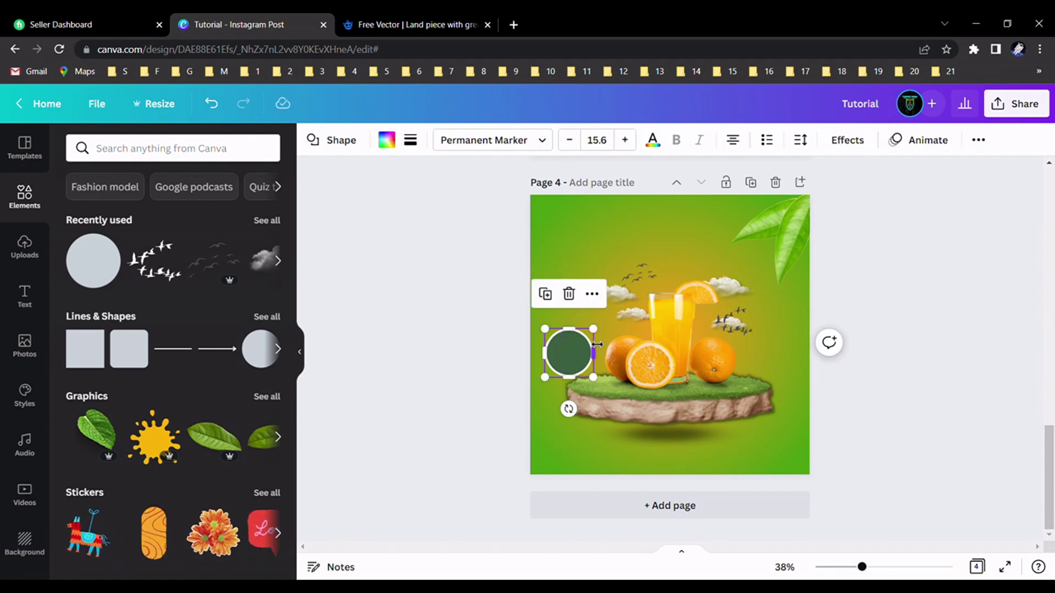
{"action": "left_click", "coordinate": [571, 358]}
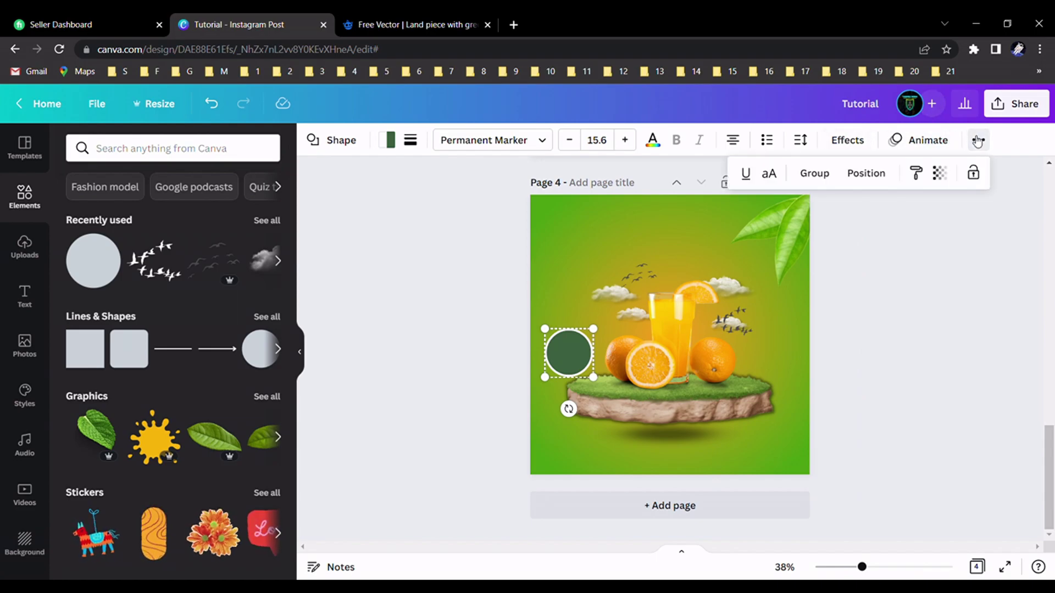
{"action": "left_click", "coordinate": [815, 174]}
{"action": "left_click", "coordinate": [574, 365]}
{"action": "left_click_drag", "start_coordinate": [573, 355], "coordinate": [578, 355]}
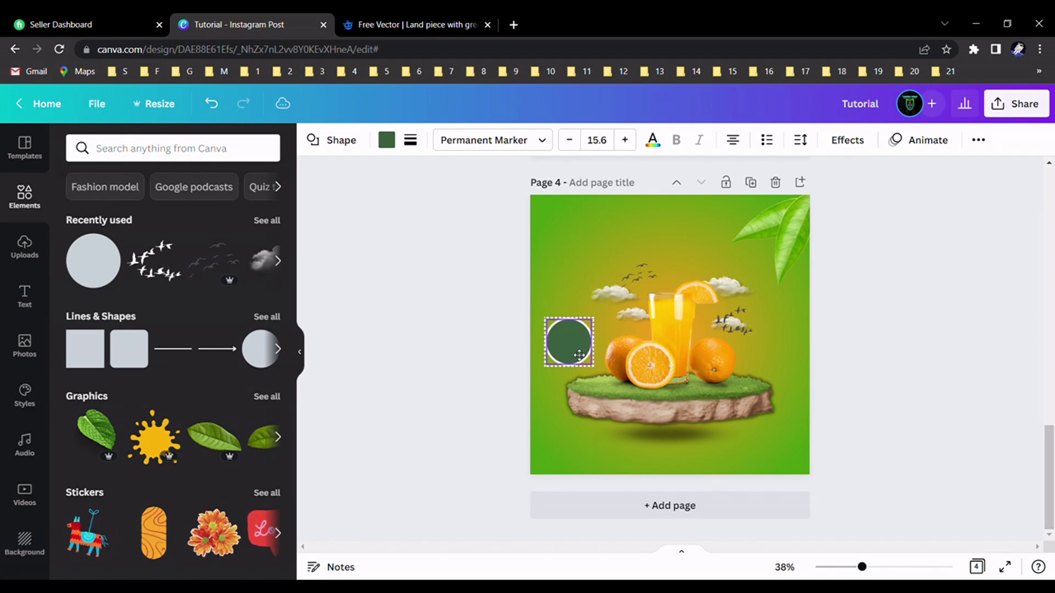
{"action": "left_click", "coordinate": [898, 383]}
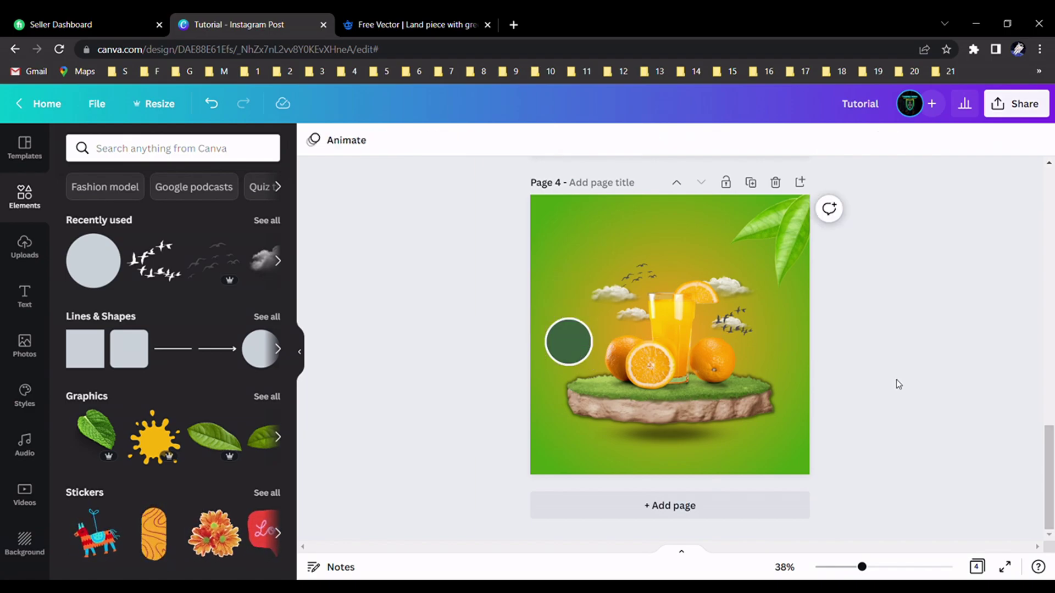
- Copy the orange juice benefits text from the bottom of page 2 and paste it at the bottom of page 4
{"action": "scroll", "coordinate": [898, 384], "scroll_direction": "up", "scroll_amount": 1}
{"action": "scroll", "coordinate": [898, 383], "scroll_direction": "down", "scroll_amount": 1}
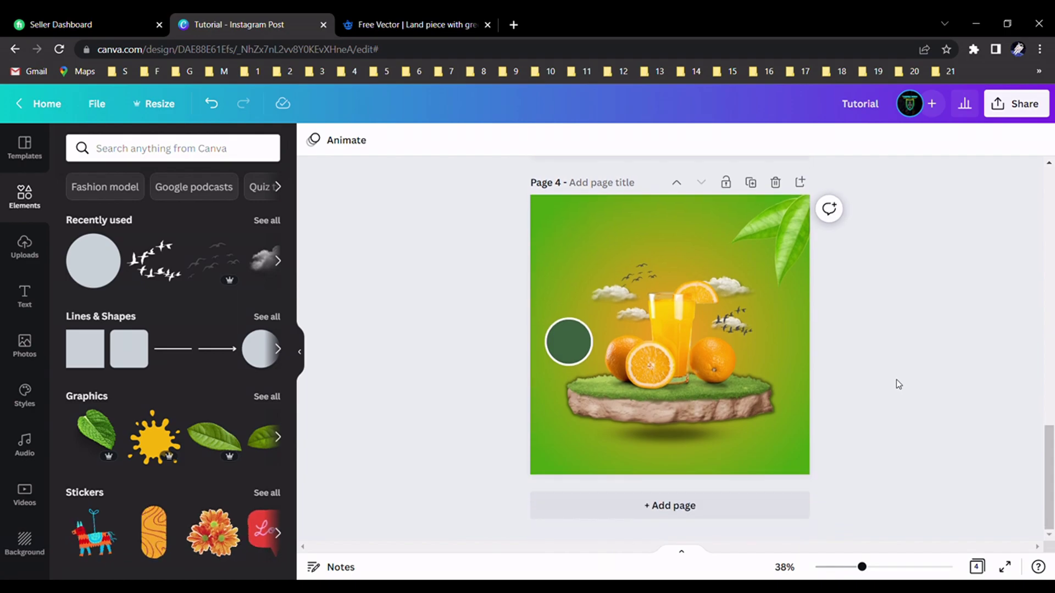
{"action": "scroll", "coordinate": [896, 380], "scroll_direction": "up", "scroll_amount": 10}
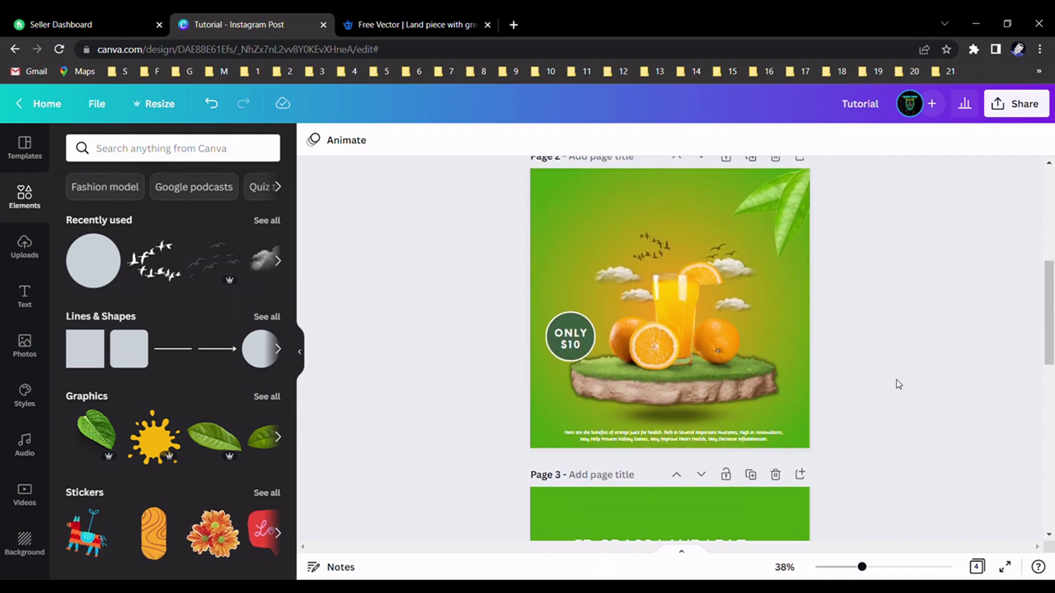
{"action": "left_click", "coordinate": [679, 468]}
{"action": "right_click", "coordinate": [679, 468]}
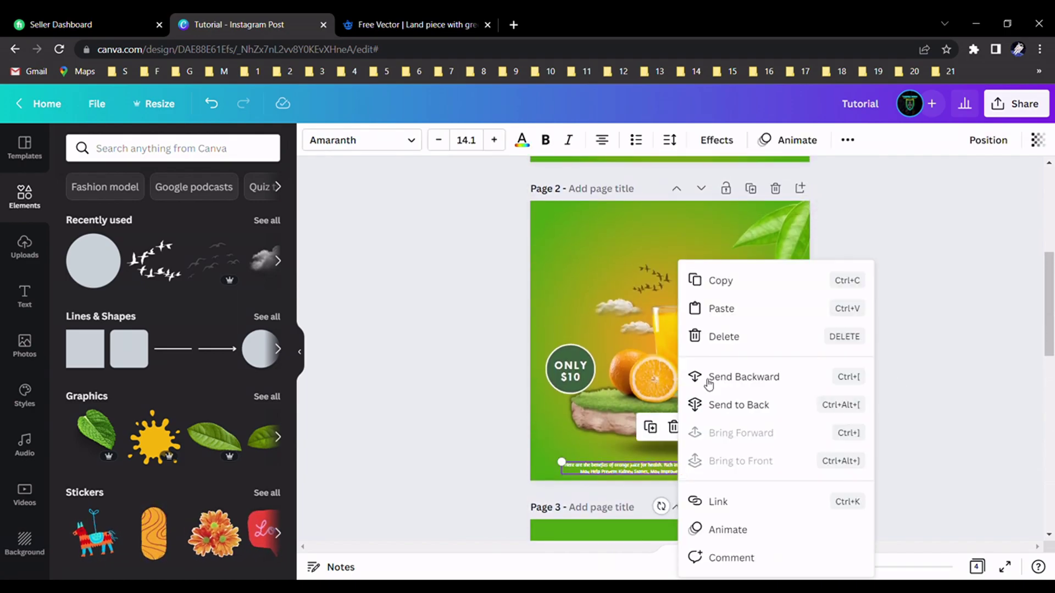
{"action": "left_click", "coordinate": [735, 282]}
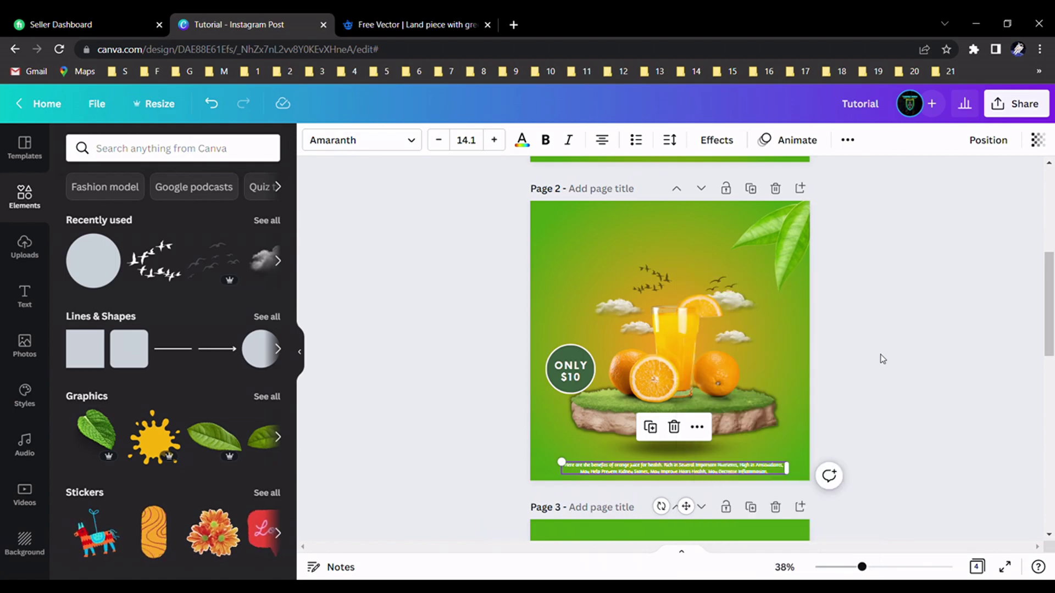
{"action": "scroll", "coordinate": [882, 358], "scroll_direction": "down", "scroll_amount": 10}
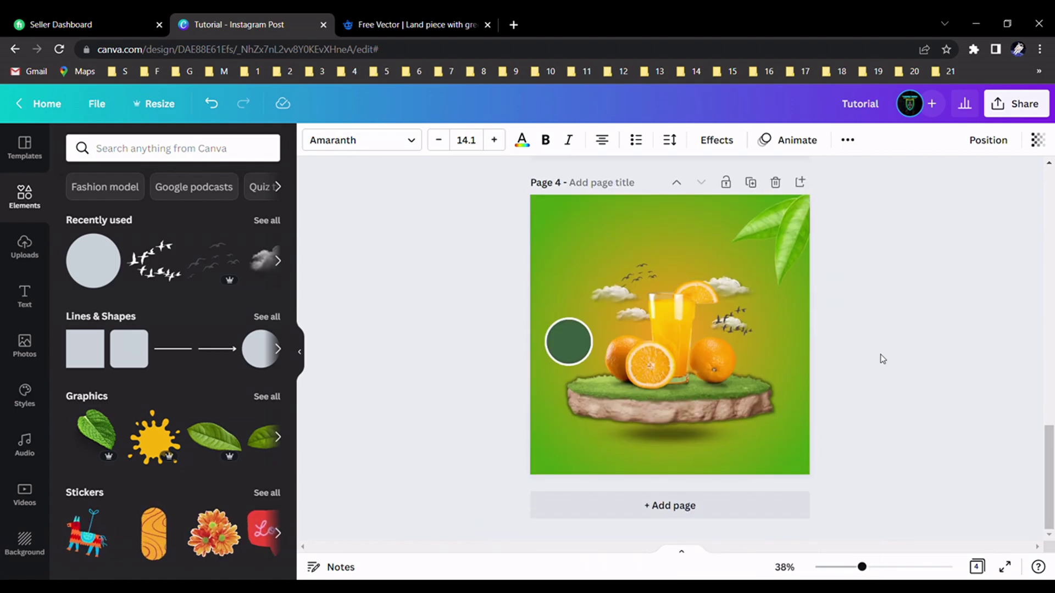
{"action": "left_click", "coordinate": [706, 455]}
{"action": "key", "text": "ctrl+v"}
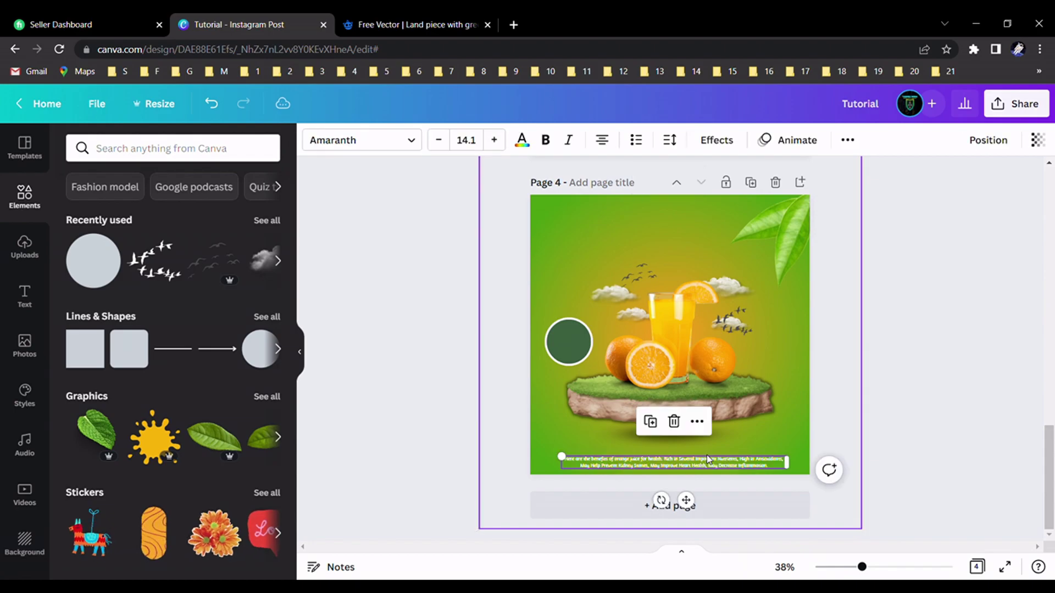
{"action": "left_click", "coordinate": [940, 392]}
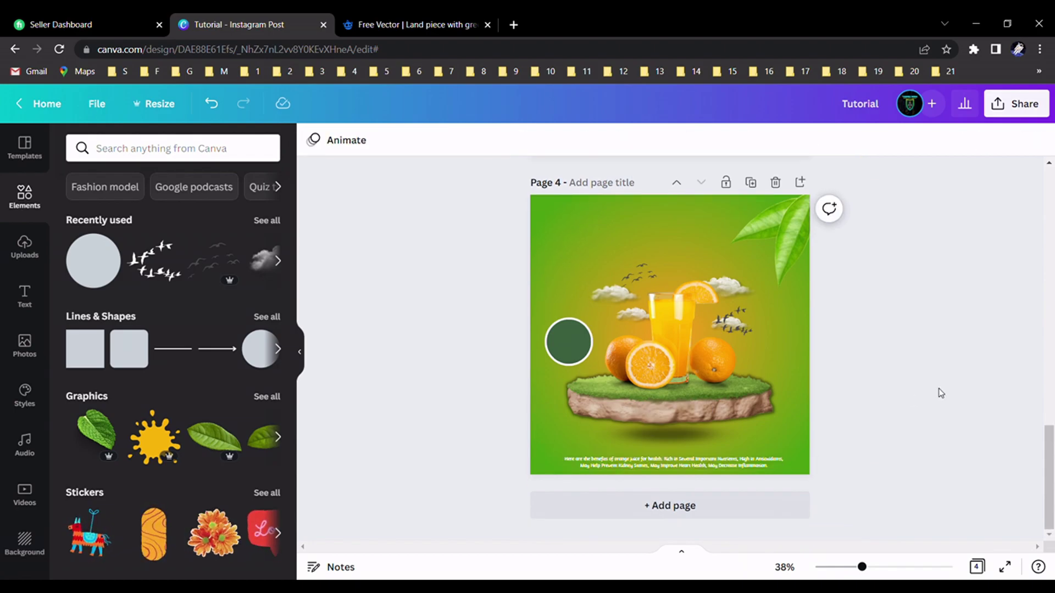
- Compare page 4 with page 1's finished design, examining the ORANGE JUICE title and its Pure Natural label
{"action": "scroll", "coordinate": [941, 392], "scroll_direction": "up", "scroll_amount": 12}
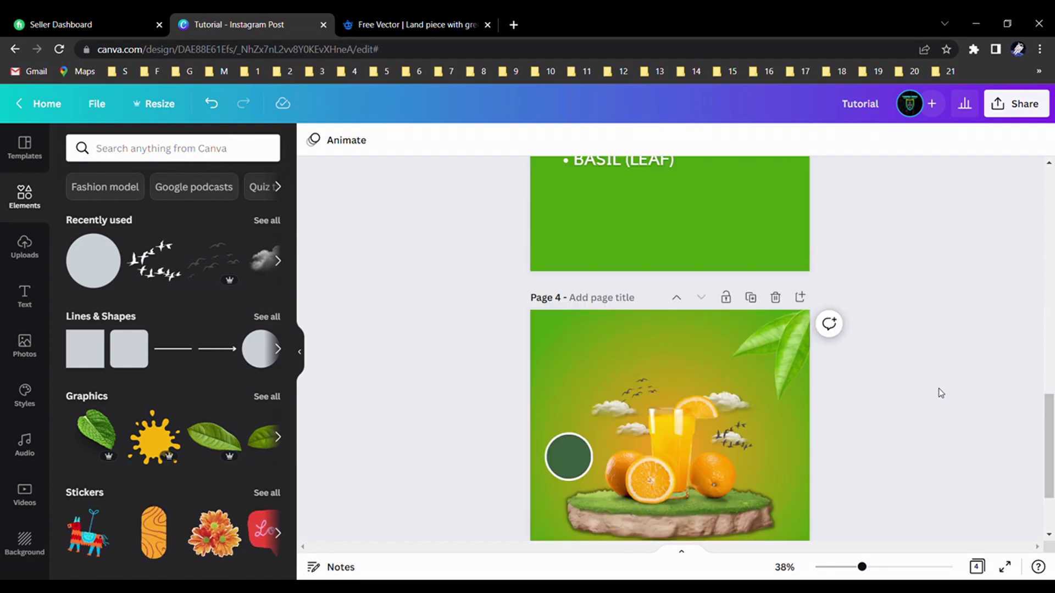
{"action": "scroll", "coordinate": [947, 502], "scroll_direction": "up", "scroll_amount": 5}
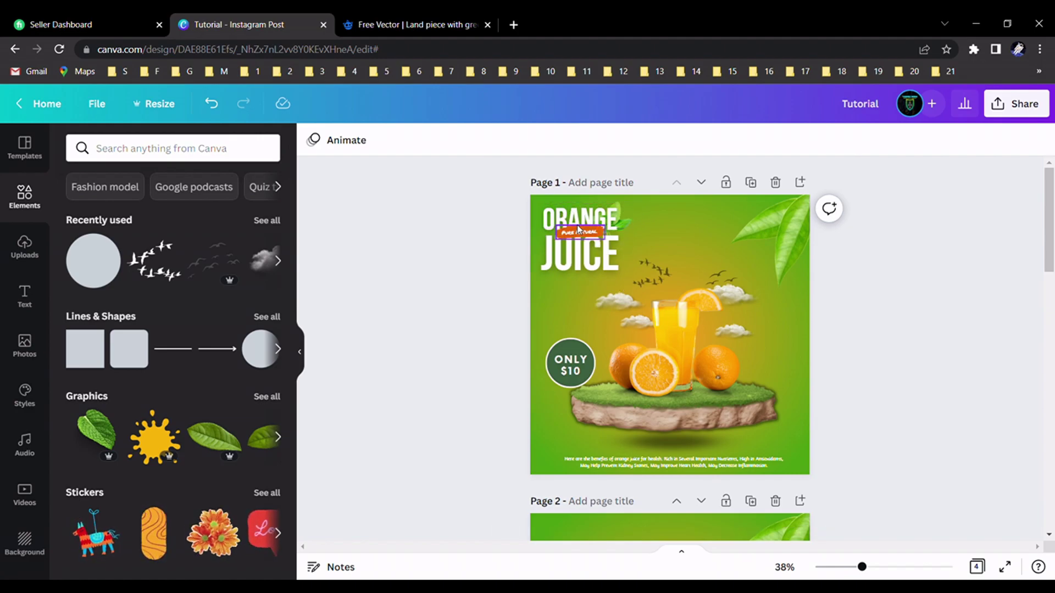
{"action": "scroll", "coordinate": [897, 358], "scroll_direction": "down", "scroll_amount": 15}
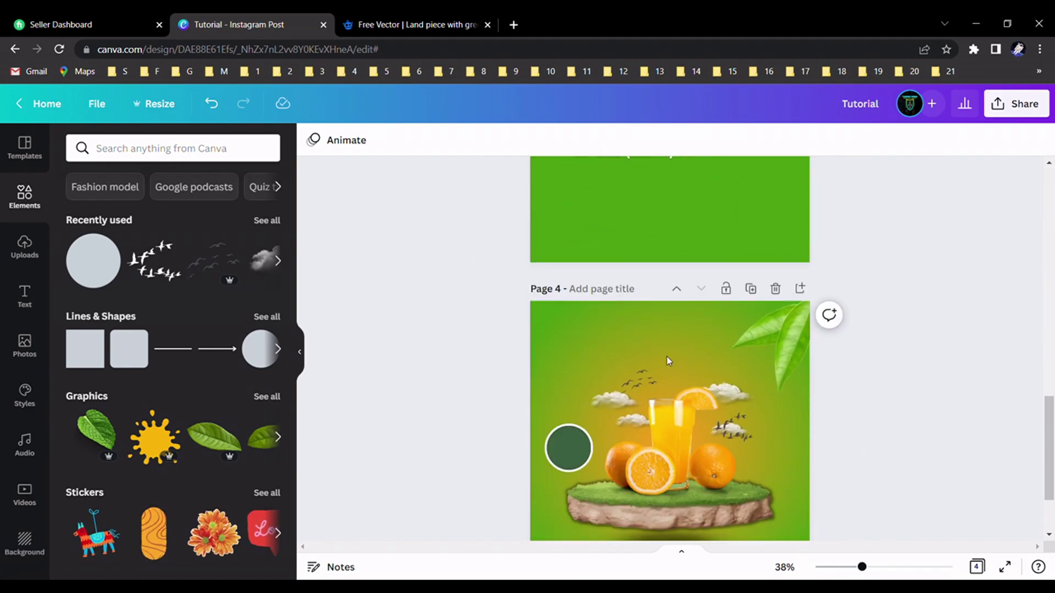
{"action": "scroll", "coordinate": [880, 405], "scroll_direction": "down", "scroll_amount": 3}
{"action": "scroll", "coordinate": [881, 405], "scroll_direction": "up", "scroll_amount": 15}
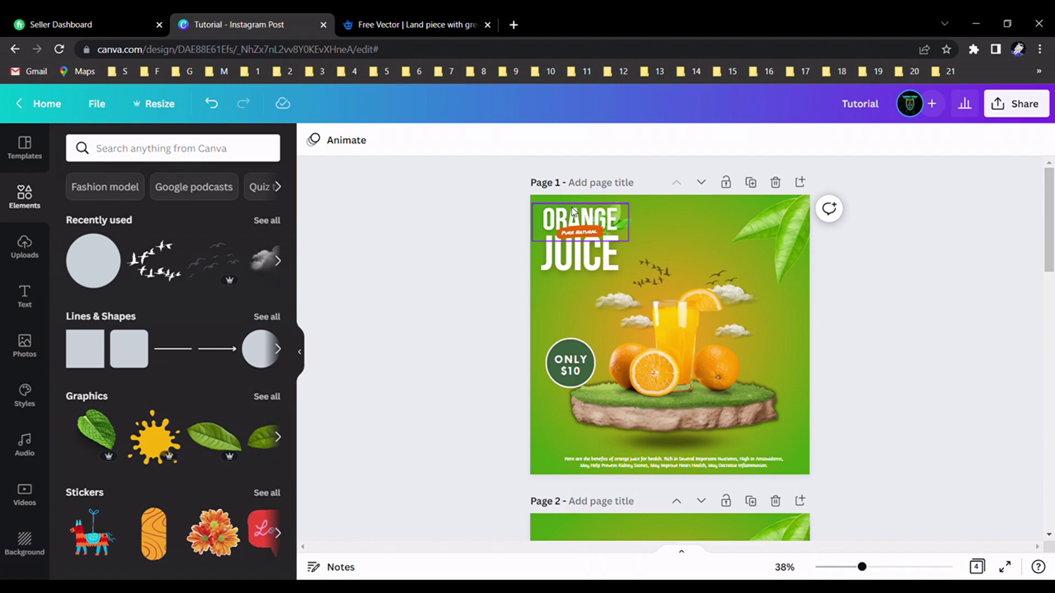
{"action": "left_click", "coordinate": [573, 211]}
{"action": "left_click", "coordinate": [866, 332]}
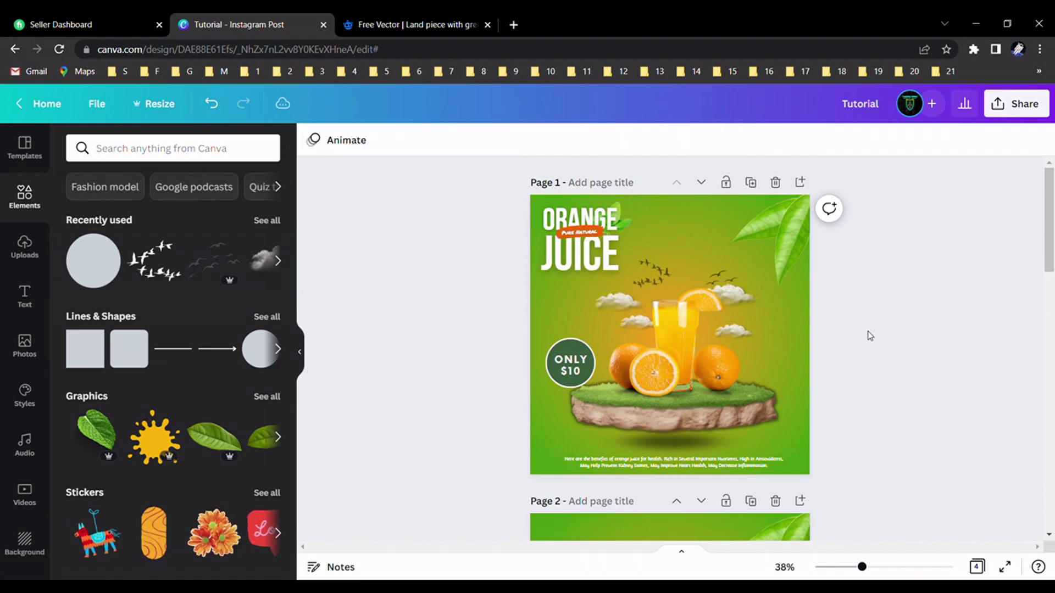
- Check the font entry in page 3's element list against the font of the ORANGE title on page 1
{"action": "scroll", "coordinate": [869, 335], "scroll_direction": "down", "scroll_amount": 5}
{"action": "scroll", "coordinate": [871, 342], "scroll_direction": "down", "scroll_amount": 5}
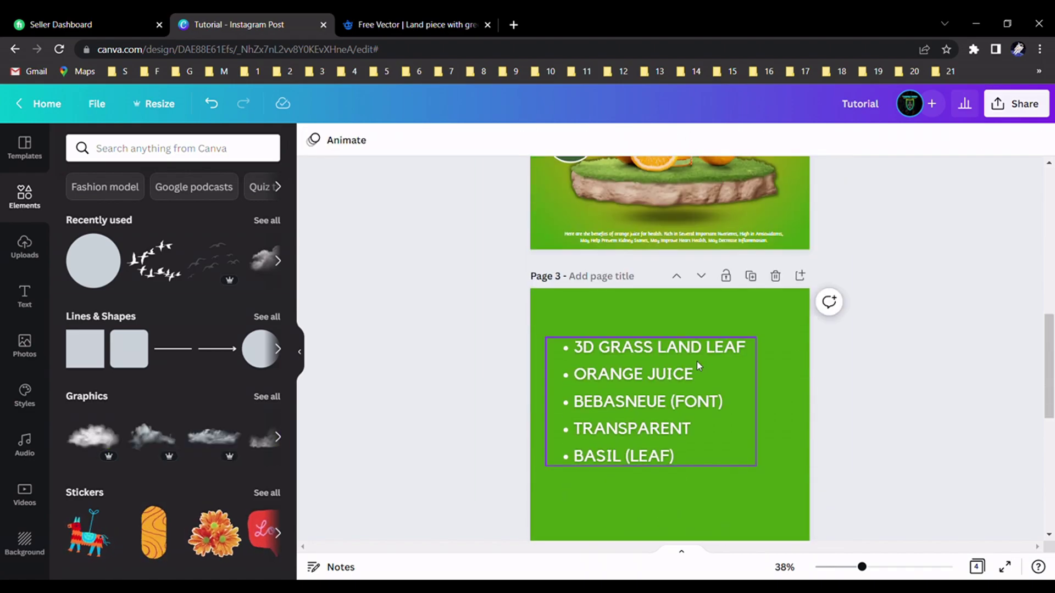
{"action": "left_click", "coordinate": [712, 404]}
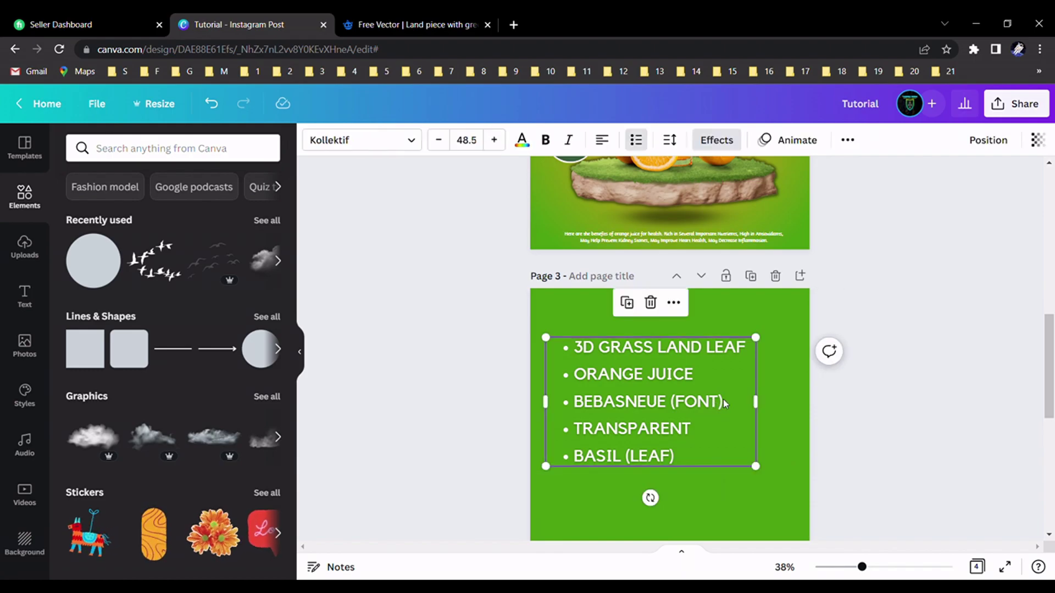
{"action": "left_click", "coordinate": [723, 401]}
{"action": "left_click_drag", "start_coordinate": [729, 405], "coordinate": [576, 404]}
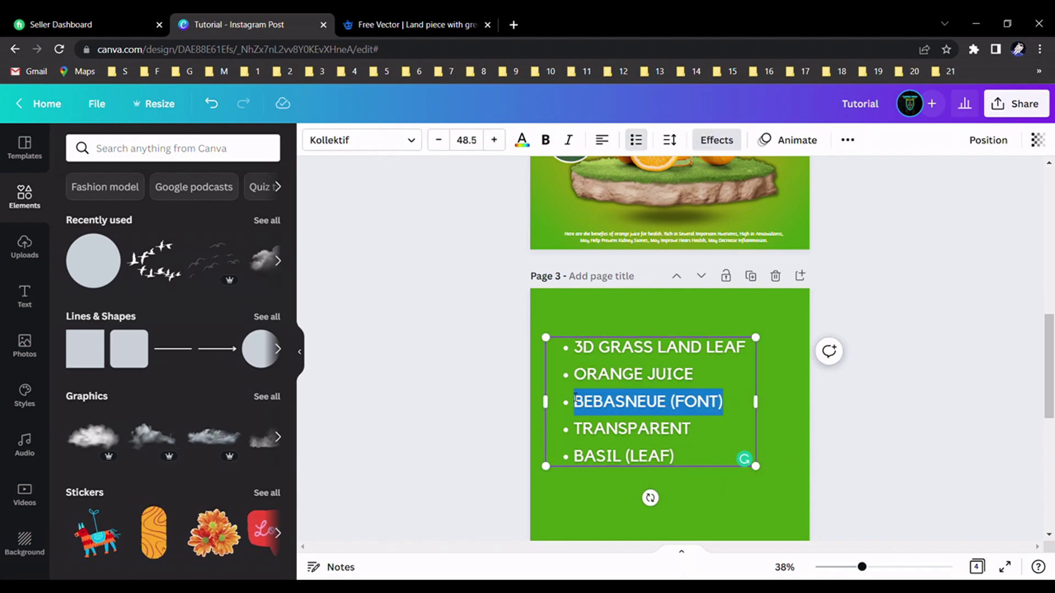
{"action": "mouse_move", "coordinate": [606, 407]}
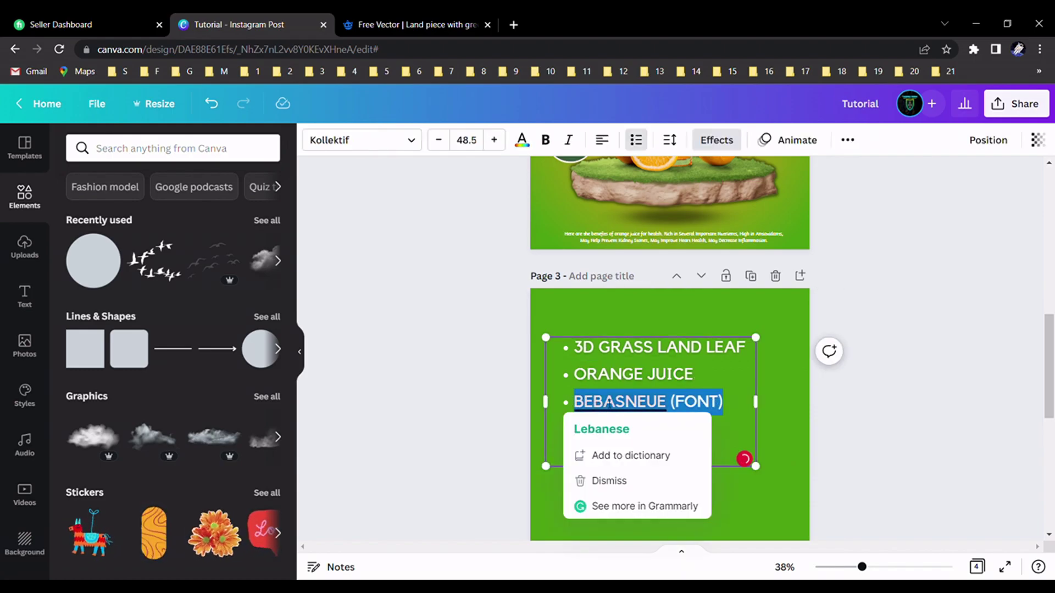
{"action": "left_click_drag", "start_coordinate": [734, 405], "coordinate": [578, 405]}
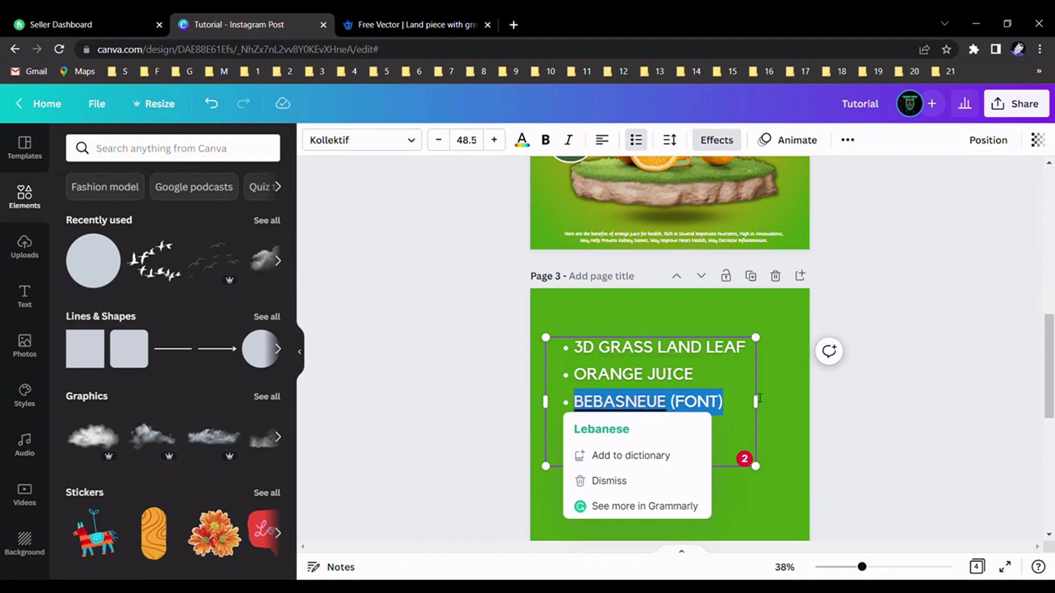
{"action": "left_click", "coordinate": [864, 409]}
{"action": "scroll", "coordinate": [864, 409], "scroll_direction": "up", "scroll_amount": 10}
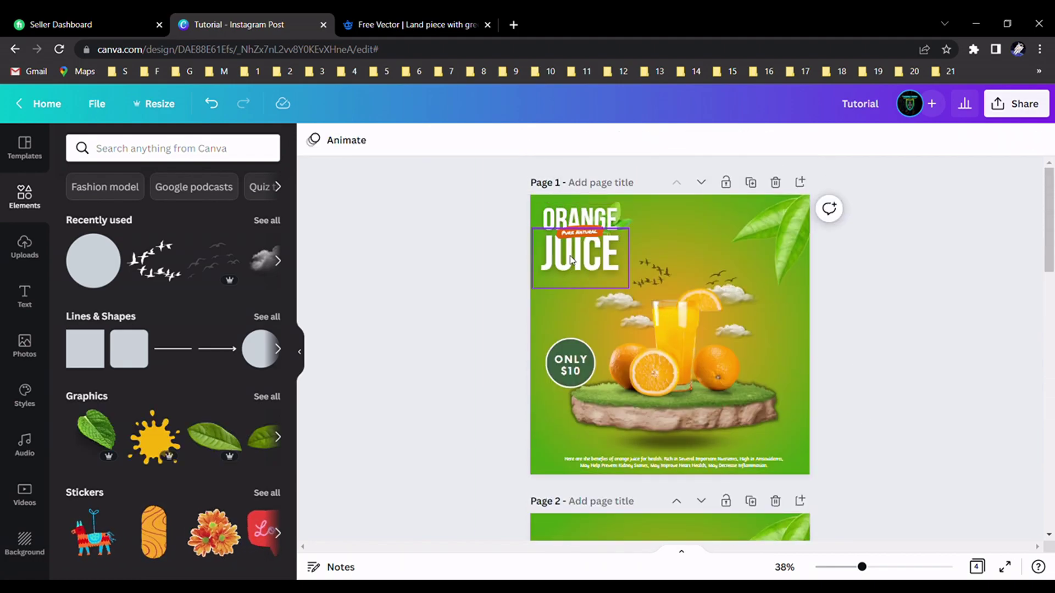
{"action": "left_click", "coordinate": [558, 220]}
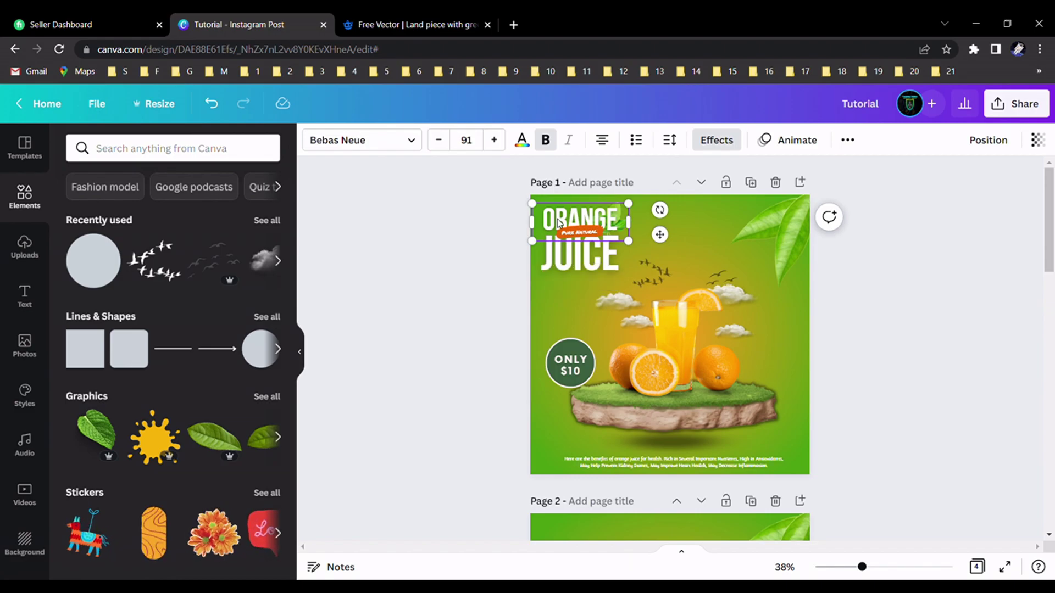
- Select both the ORANGE and JUICE text lines on page 1 and group them into one title
{"action": "left_click", "coordinate": [562, 257], "text": "shift"}
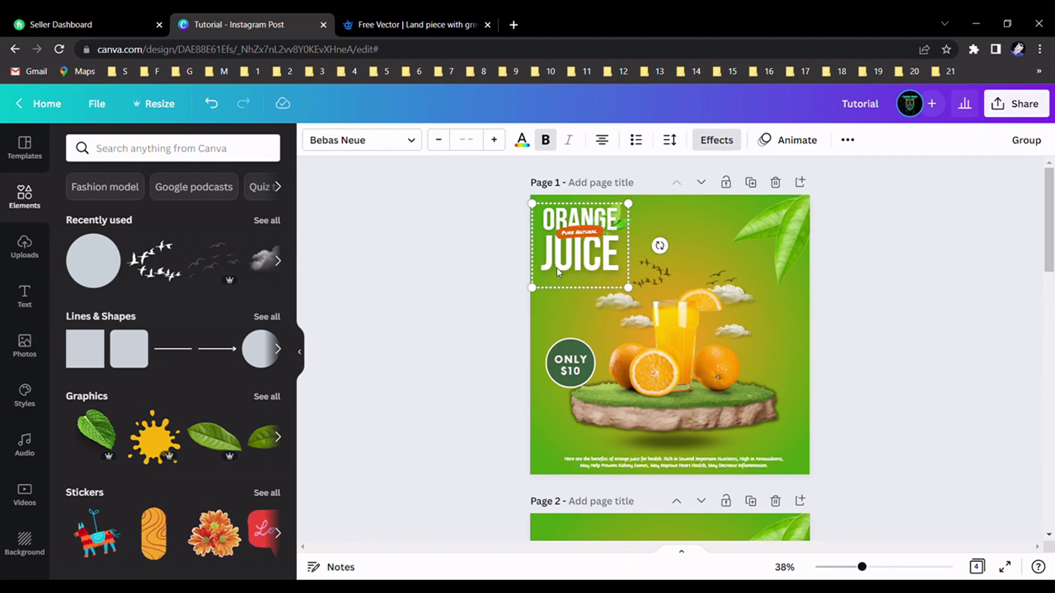
{"action": "right_click", "coordinate": [558, 263]}
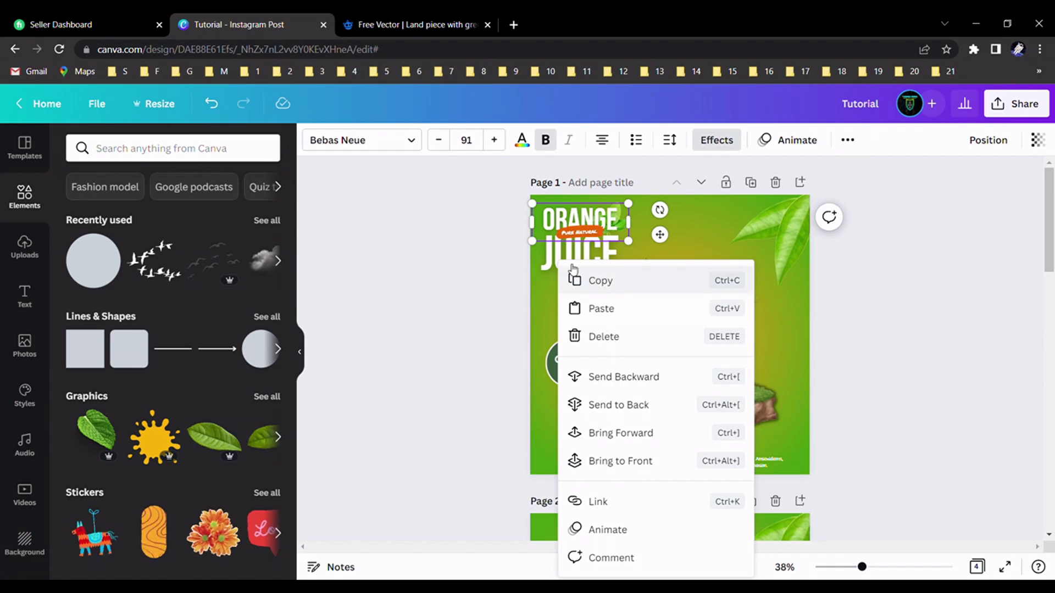
{"action": "left_click", "coordinate": [570, 255]}
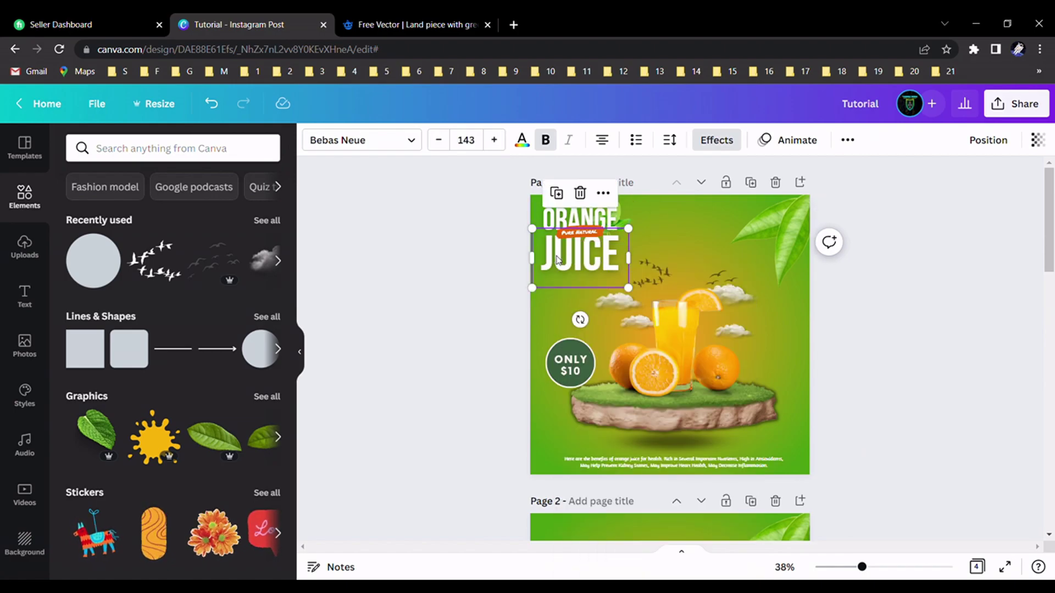
{"action": "left_click", "coordinate": [548, 216], "text": "shift"}
{"action": "left_click", "coordinate": [1026, 141]}
- Copy the grouped ORANGE JUICE title from page 1 and paste it at the top of page 4
{"action": "right_click", "coordinate": [548, 214]}
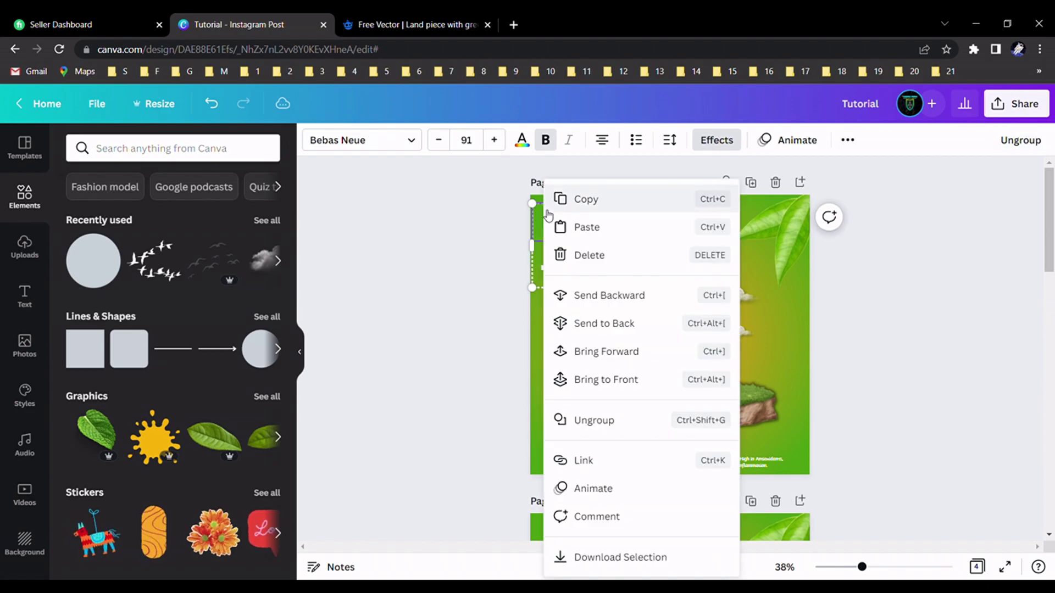
{"action": "left_click", "coordinate": [591, 199]}
{"action": "scroll", "coordinate": [591, 199], "scroll_direction": "down", "scroll_amount": 15}
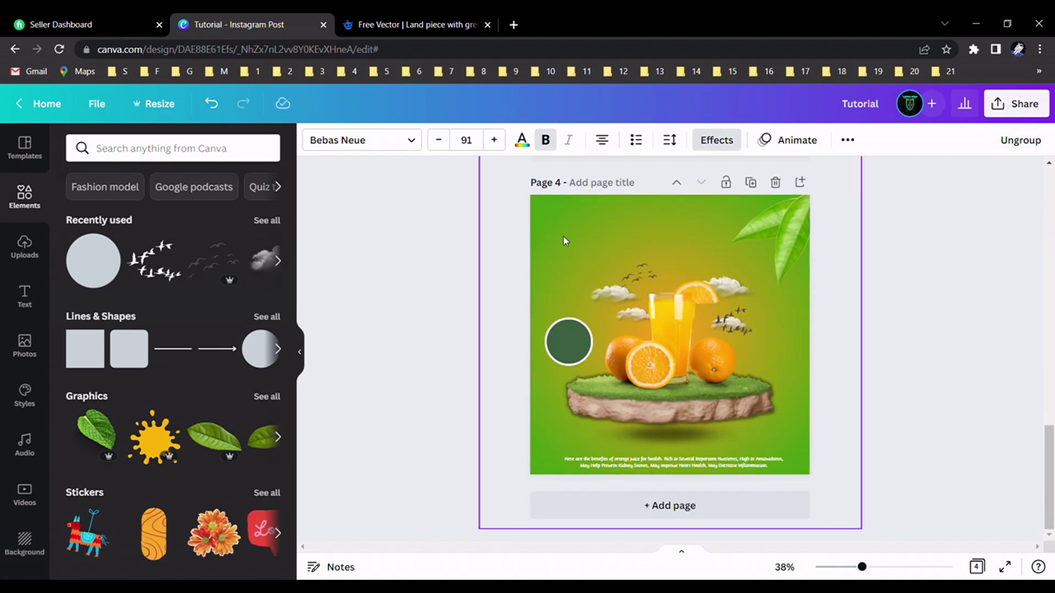
{"action": "left_click", "coordinate": [563, 238]}
{"action": "key", "text": "ctrl+v"}
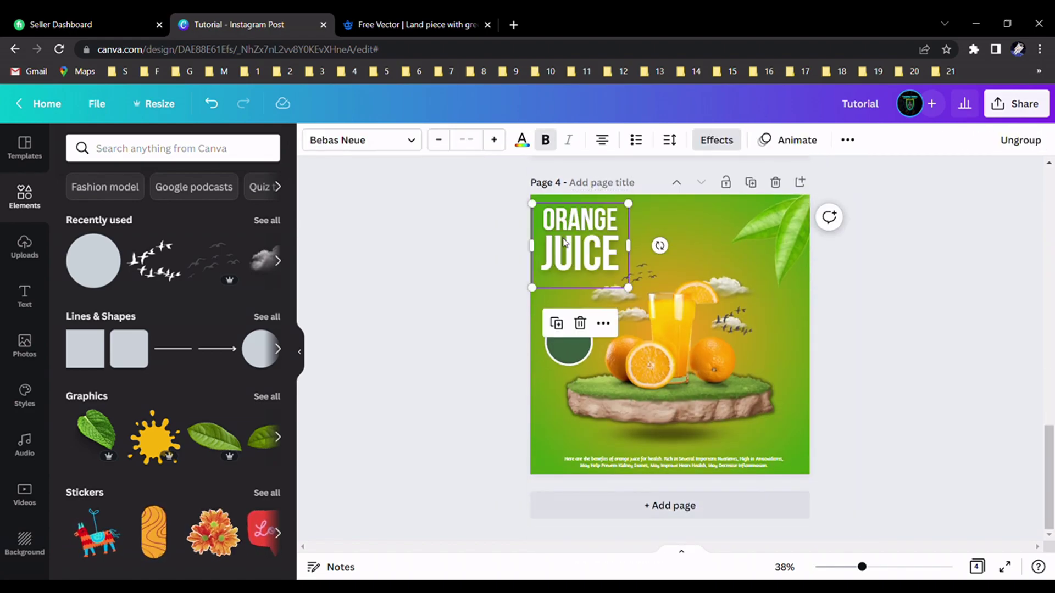
{"action": "left_click", "coordinate": [853, 307]}
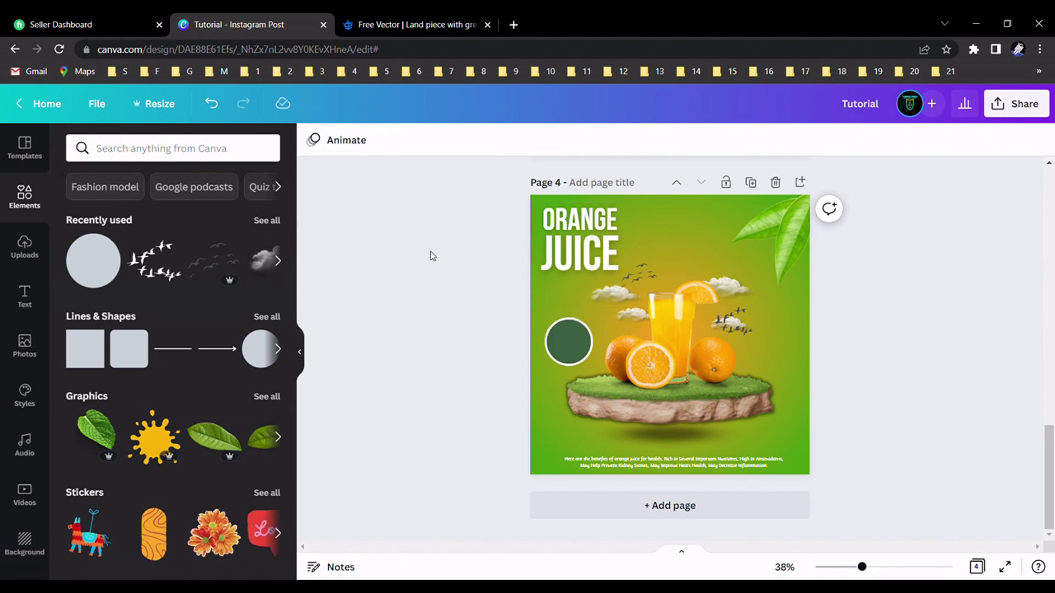
- Move page 4's ORANGE JUICE title slightly toward the page's upper-left corner and shrink it a little
{"action": "left_click", "coordinate": [601, 254]}
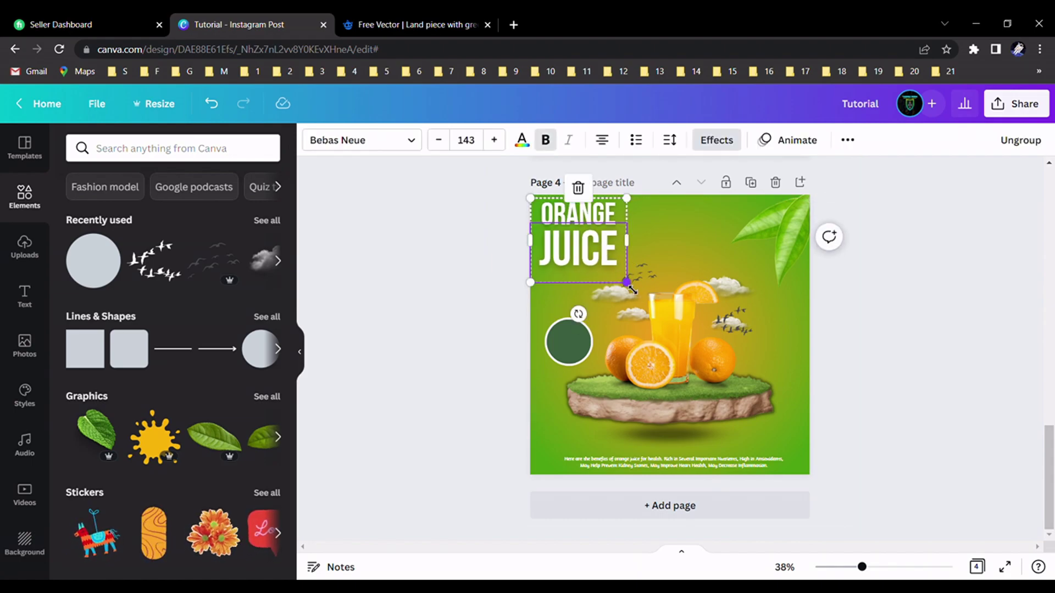
{"action": "left_click_drag", "start_coordinate": [627, 283], "coordinate": [615, 273]}
{"action": "left_click", "coordinate": [843, 309]}
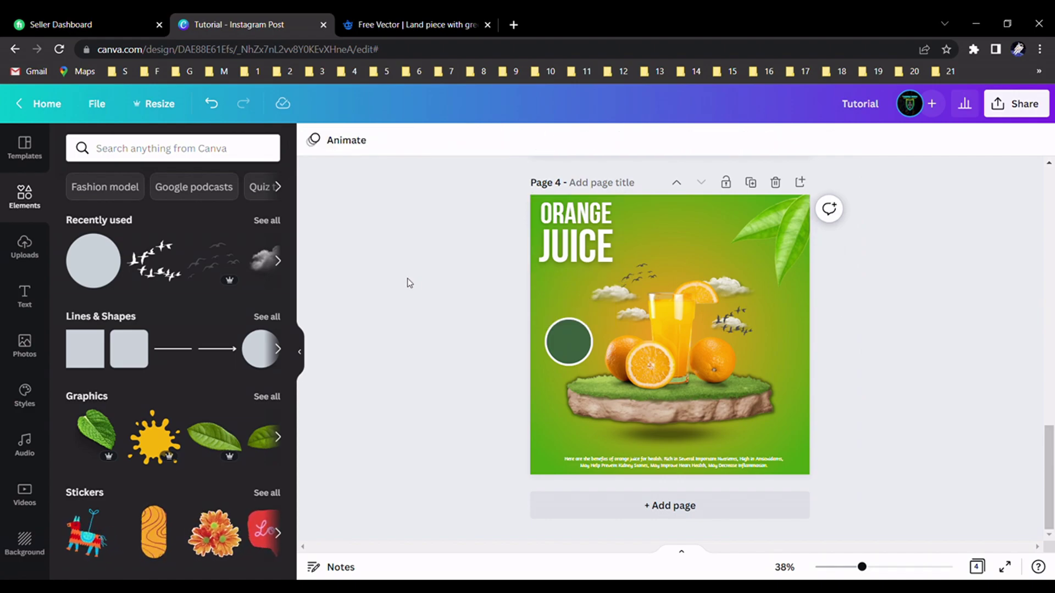
- Search the elements for "basil", add the leafy basil sprig, and place it, scaled down, at the right end of the ORANGE JUICE title
{"action": "left_click", "coordinate": [169, 156]}
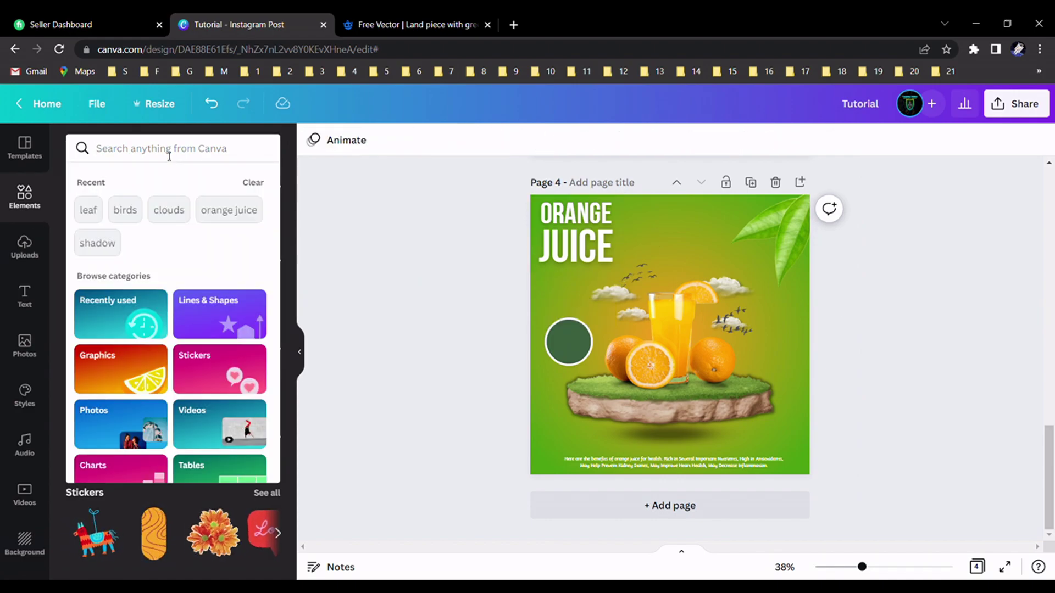
{"action": "type", "text": "basil"}
{"action": "key", "text": "Return"}
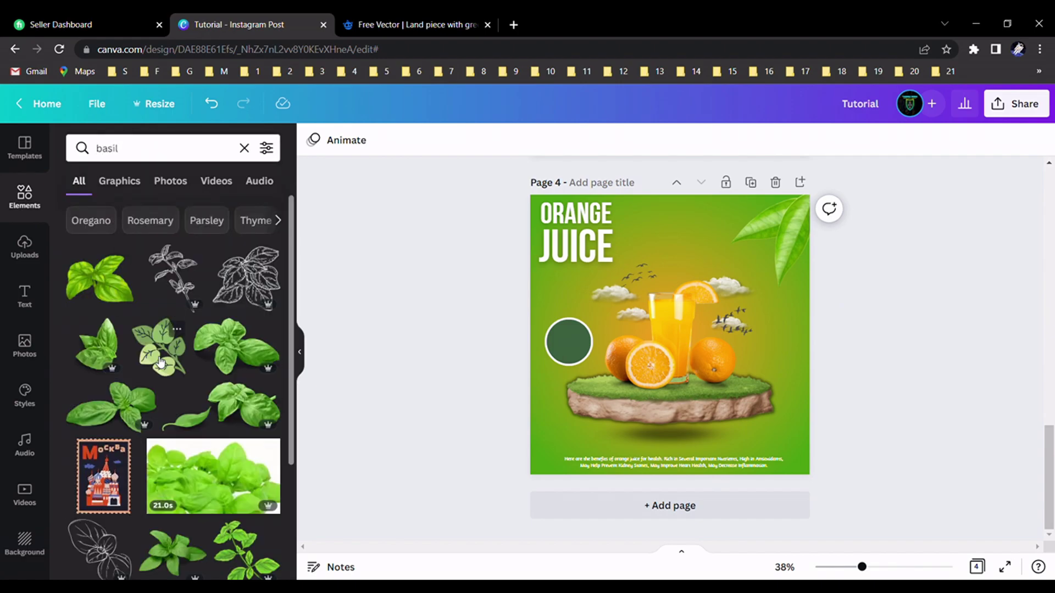
{"action": "left_click", "coordinate": [235, 345]}
{"action": "left_click_drag", "start_coordinate": [785, 412], "coordinate": [586, 279]}
{"action": "left_click_drag", "start_coordinate": [594, 318], "coordinate": [633, 269]}
{"action": "left_click_drag", "start_coordinate": [622, 232], "coordinate": [629, 281]}
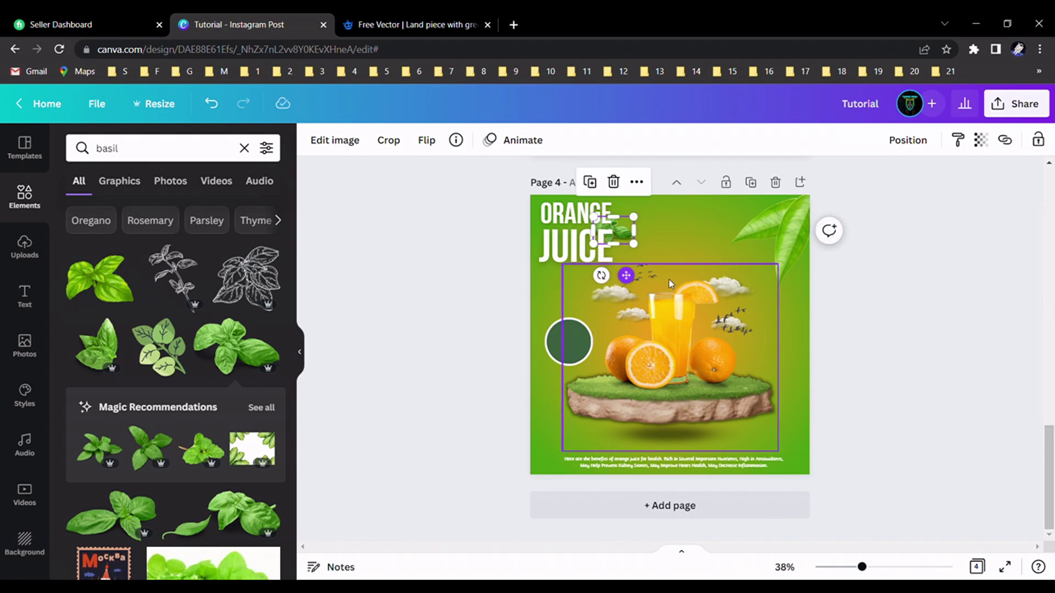
{"action": "left_click", "coordinate": [830, 315]}
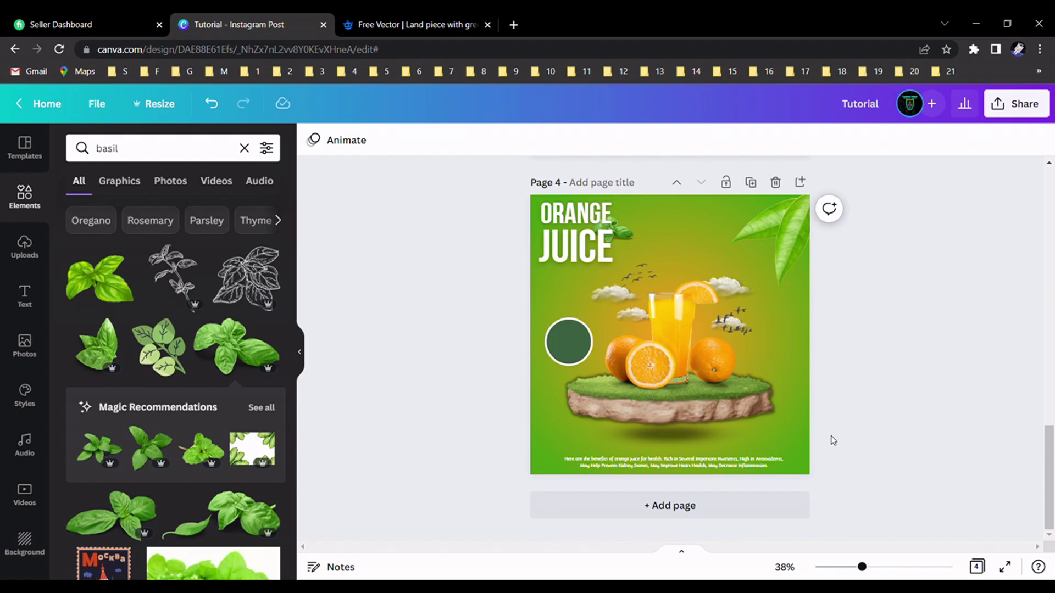
{"action": "left_click_drag", "start_coordinate": [824, 458], "coordinate": [510, 213]}
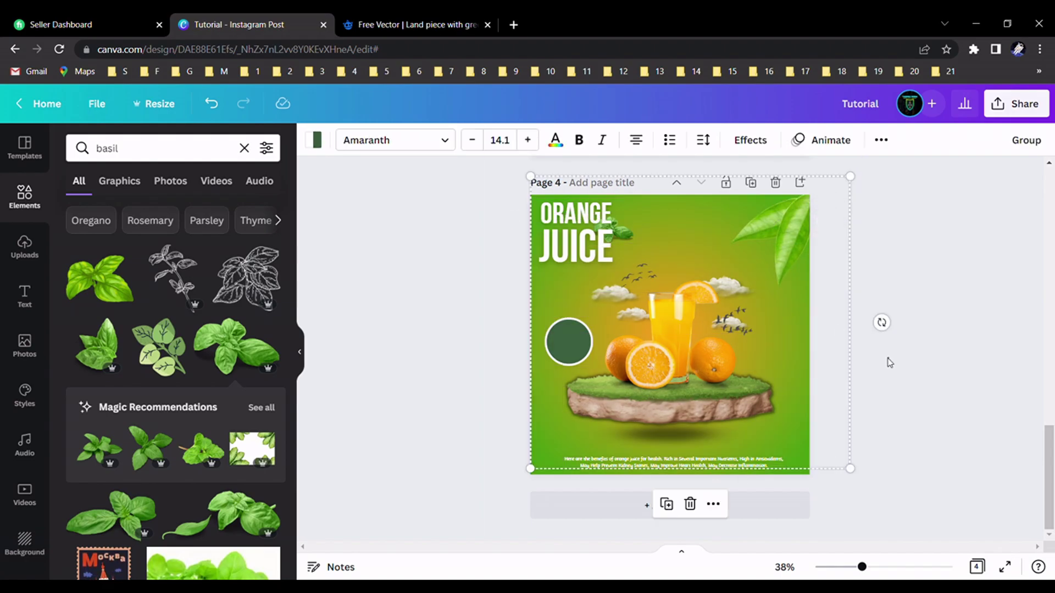
{"action": "left_click", "coordinate": [889, 361]}
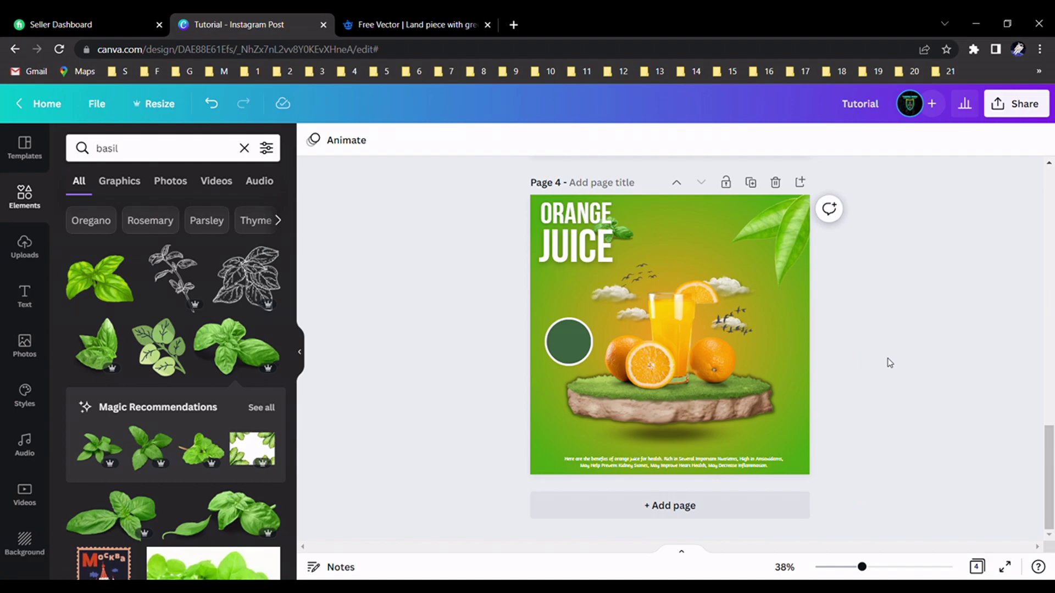